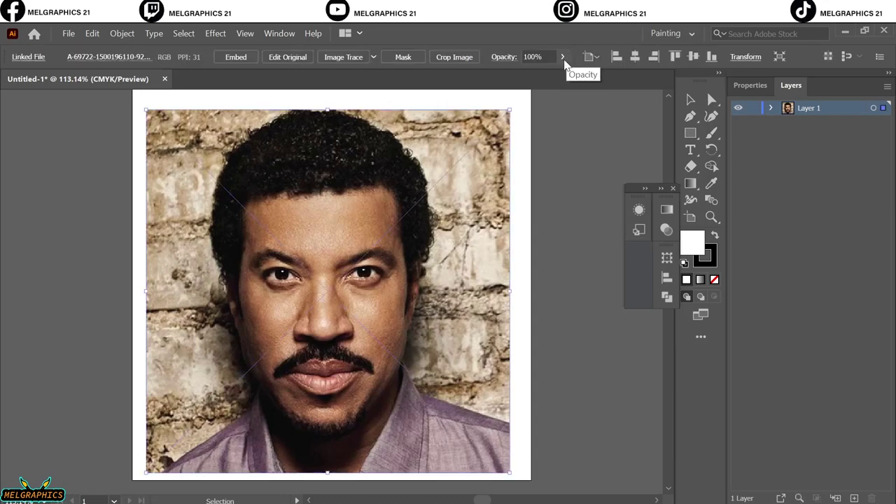
# Load a tapered brush from the brush library and test it with the Paintbrush
pyautogui.click(364, 57)
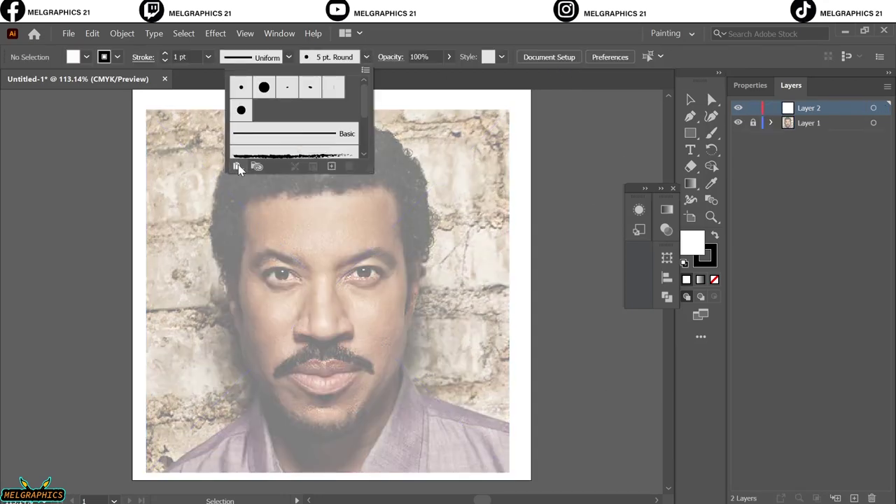
pyautogui.click(238, 165)
pyautogui.click(486, 331)
pyautogui.click(490, 315)
pyautogui.click(711, 132)
pyautogui.moveTo(574, 211); pyautogui.dragTo(567, 352)
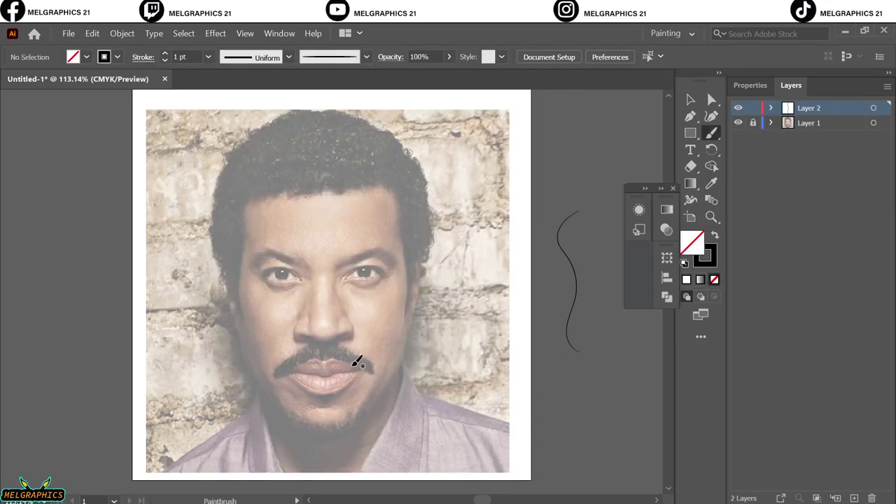
# Trace the underside and right side of the nose with tapered strokes
pyautogui.scroll(8, 360, 362)
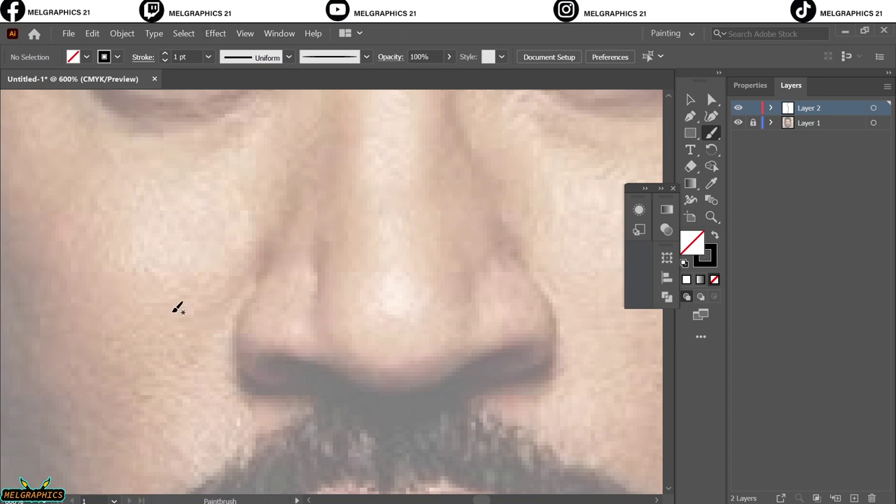
pyautogui.moveTo(252, 366); pyautogui.dragTo(521, 347)
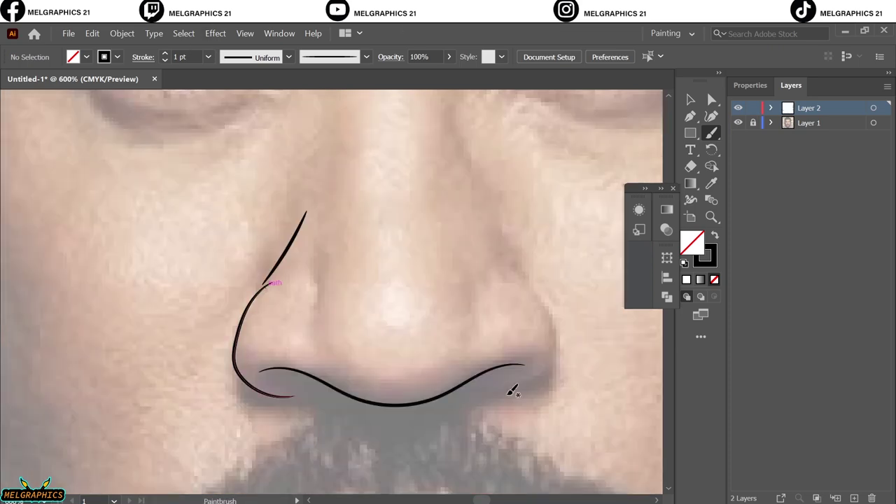
pyautogui.scroll(-3, 489, 259)
pyautogui.moveTo(459, 244); pyautogui.dragTo(521, 406)
pyautogui.scroll(3, 516, 304)
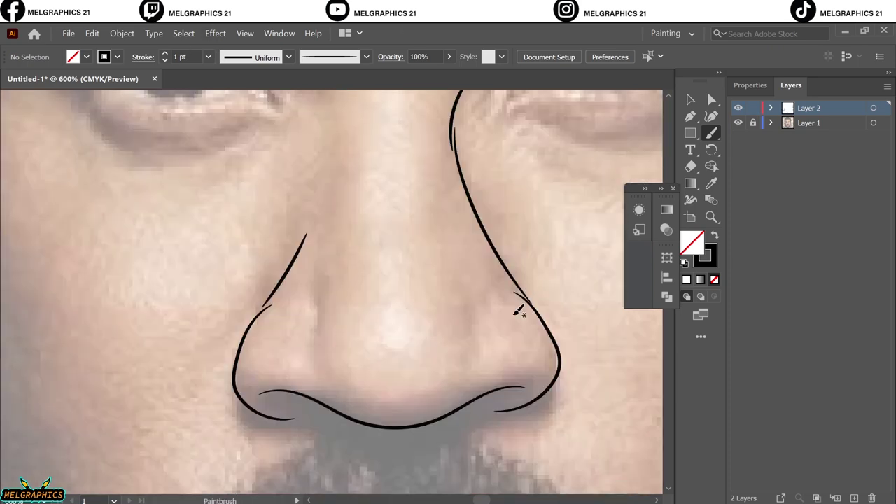
# Add two thin 0.5 pt lines inside the left nostril
pyautogui.click(165, 60)
pyautogui.moveTo(319, 300); pyautogui.dragTo(348, 337)
pyautogui.moveTo(329, 247); pyautogui.dragTo(324, 329)
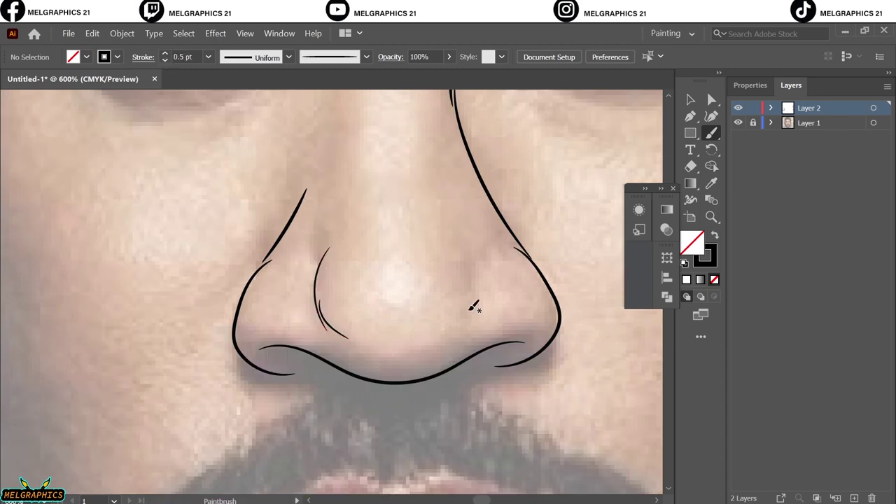
pyautogui.scroll(-3, 478, 324)
# Trace the first eye's upper eyelid, inner-corner curve and iris edge
pyautogui.scroll(4, 330, 260)
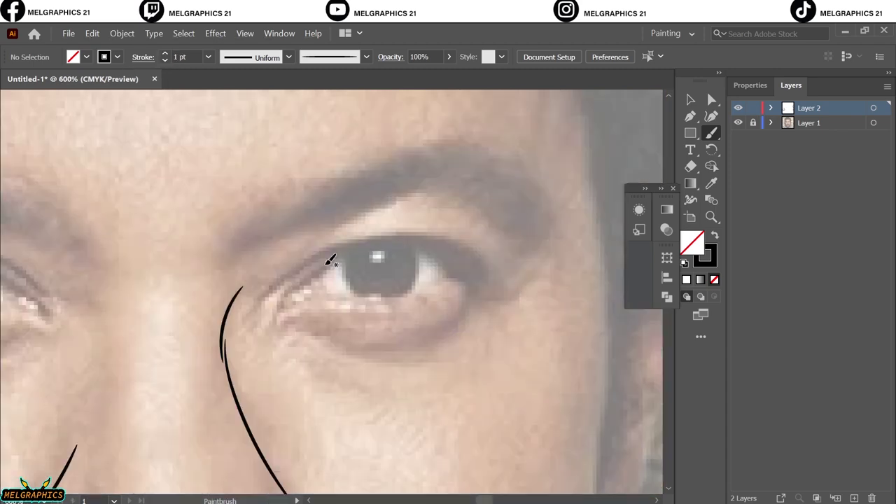
pyautogui.moveTo(402, 238); pyautogui.dragTo(463, 276)
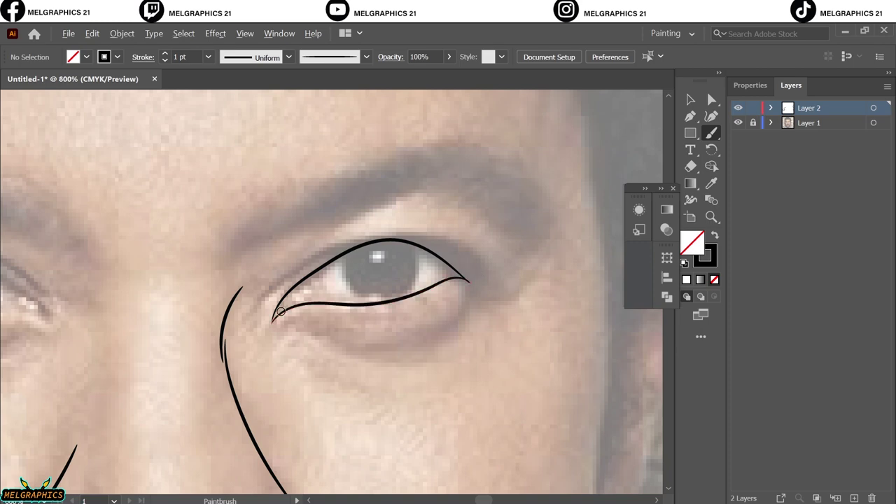
pyautogui.scroll(3, 266, 329)
pyautogui.moveTo(339, 222); pyautogui.dragTo(252, 385)
pyautogui.scroll(-1, 501, 281)
pyautogui.scroll(1, 501, 281)
pyautogui.moveTo(396, 284); pyautogui.dragTo(296, 402)
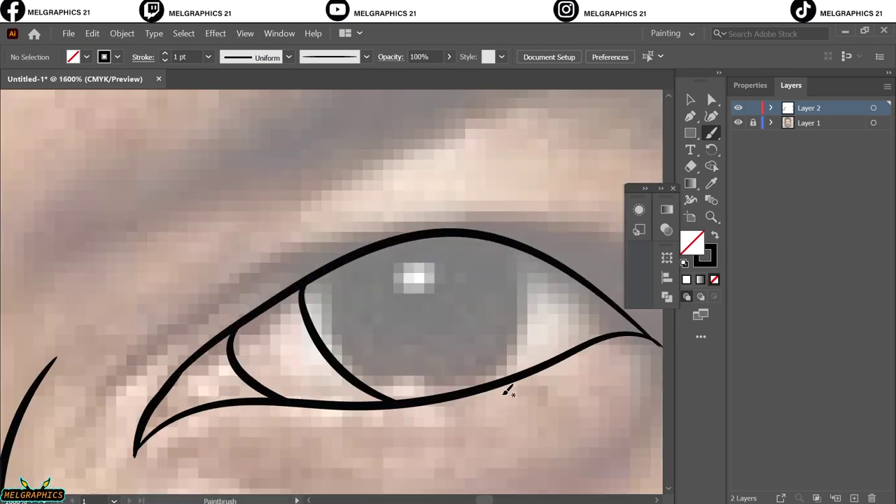
pyautogui.scroll(-1, 436, 393)
# Trace the other eye's upper and lower eyelids, both iris edges and a second lid line
pyautogui.hscroll(-5, 399, 323)
pyautogui.moveTo(138, 253); pyautogui.dragTo(105, 305)
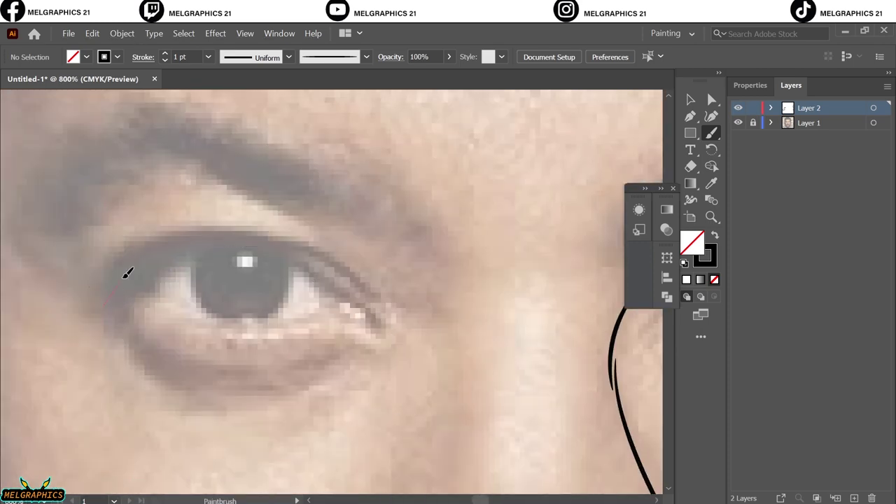
pyautogui.moveTo(263, 329); pyautogui.dragTo(381, 332)
pyautogui.scroll(2, 436, 316)
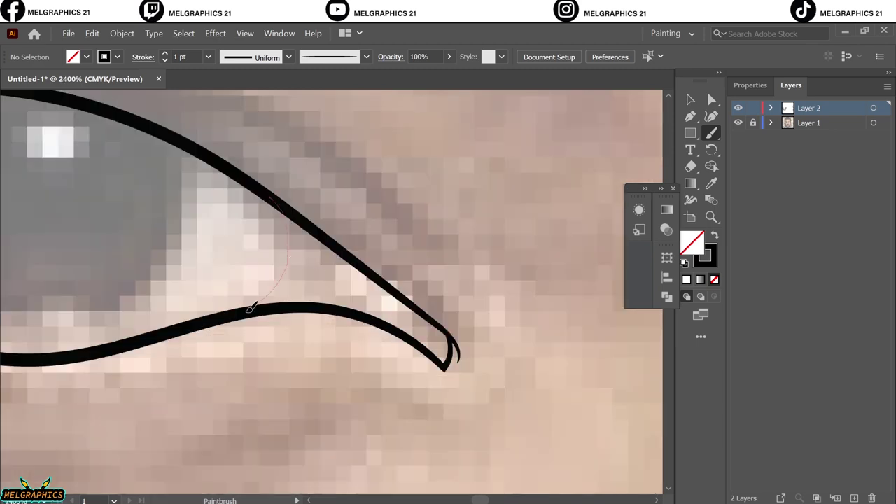
pyautogui.scroll(-1, 250, 306)
pyautogui.scroll(1, 290, 345)
pyautogui.moveTo(248, 204); pyautogui.dragTo(242, 367)
pyautogui.moveTo(414, 232); pyautogui.dragTo(429, 372)
pyautogui.scroll(-1, 429, 371)
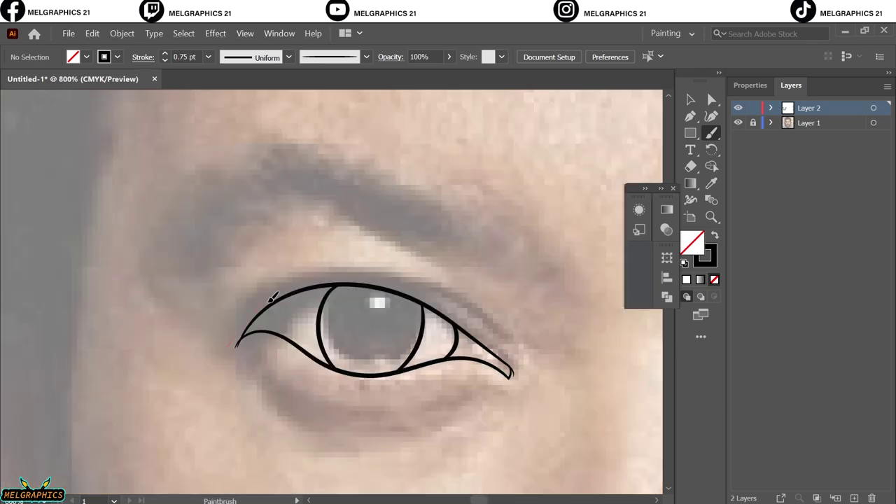
pyautogui.moveTo(231, 344)
pyautogui.mouseDown()
pyautogui.moveTo(326, 280)
pyautogui.moveTo(502, 337)
pyautogui.mouseUp()
# Add two thinner 0.5 pt under-eye strokes, then fit the artboard in view
pyautogui.click(165, 60)
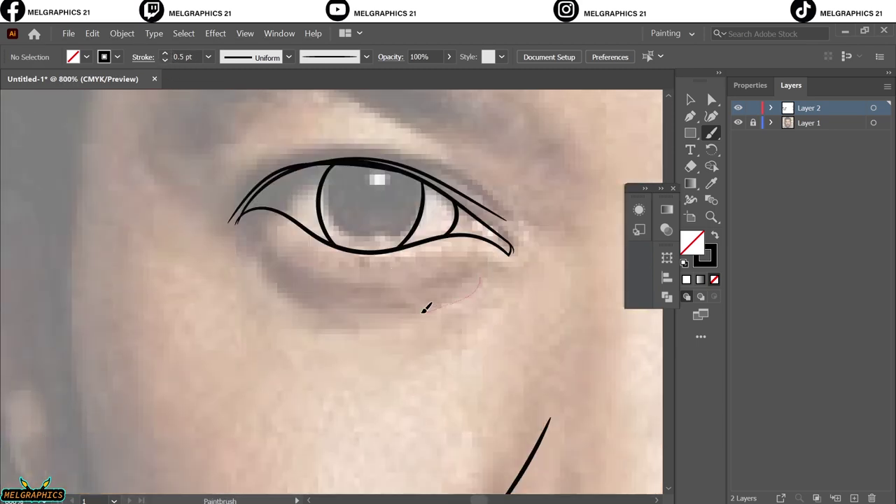
pyautogui.scroll(-3, 424, 310)
pyautogui.moveTo(251, 249); pyautogui.dragTo(410, 316)
pyautogui.hscroll(3, 343, 334)
pyautogui.hscroll(3, 343, 335)
pyautogui.moveTo(256, 260)
pyautogui.mouseDown()
pyautogui.moveTo(398, 297)
pyautogui.moveTo(466, 303)
pyautogui.mouseUp()
pyautogui.scroll(3, 398, 297)
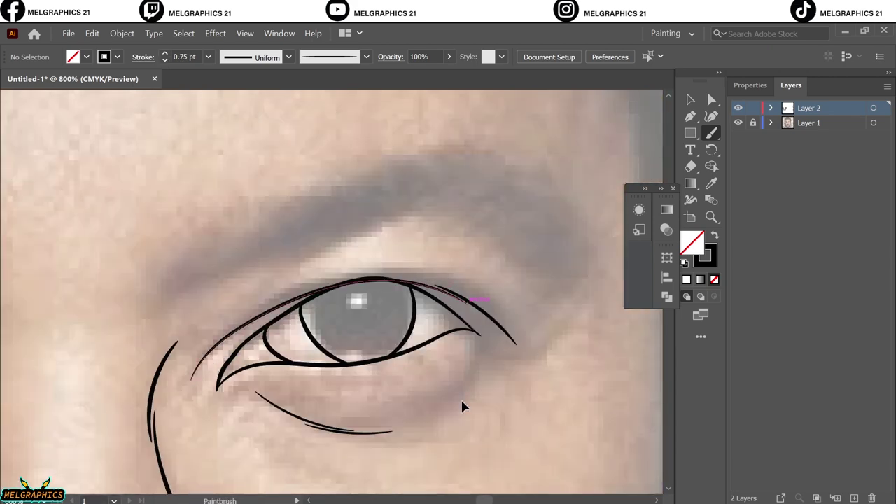
pyautogui.hotkey('ctrl', '0')
pyautogui.scroll(5, 319, 310)
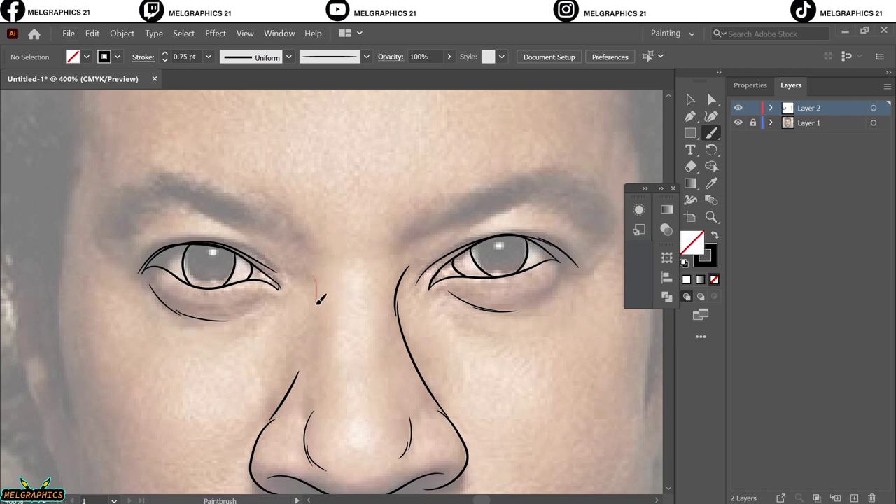
pyautogui.scroll(-3, 263, 384)
# Finish the lower lip outline and trace the upper lip to its right corner
pyautogui.moveTo(384, 399); pyautogui.dragTo(501, 314)
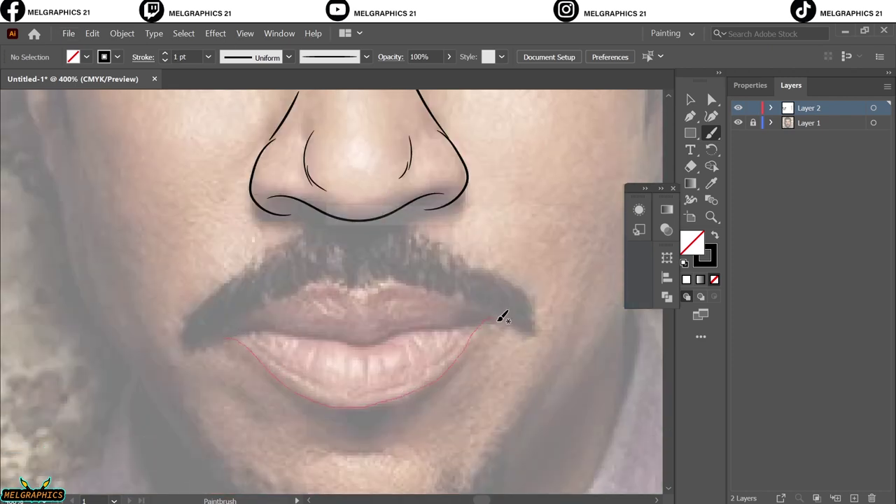
pyautogui.scroll(2, 343, 349)
pyautogui.moveTo(171, 318); pyautogui.dragTo(371, 257)
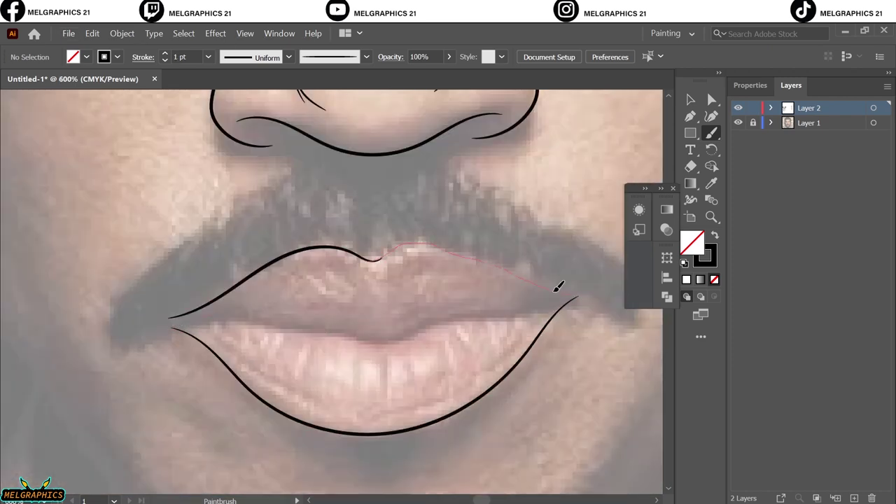
pyautogui.moveTo(558, 286); pyautogui.dragTo(577, 293)
pyautogui.scroll(1, 260, 360)
pyautogui.moveTo(50, 323)
pyautogui.mouseDown()
pyautogui.moveTo(290, 330)
pyautogui.moveTo(396, 316)
pyautogui.mouseUp()
pyautogui.hotkey('ctrl', 'z')
# Draw the inner-lip lines between the lips and along the upper and lower inner edges
pyautogui.moveTo(268, 322)
pyautogui.mouseDown()
pyautogui.moveTo(395, 320)
pyautogui.moveTo(577, 292)
pyautogui.mouseUp()
pyautogui.scroll(-3, 474, 414)
pyautogui.scroll(3, 320, 369)
pyautogui.moveTo(165, 308); pyautogui.dragTo(317, 282)
pyautogui.moveTo(324, 294); pyautogui.dragTo(484, 278)
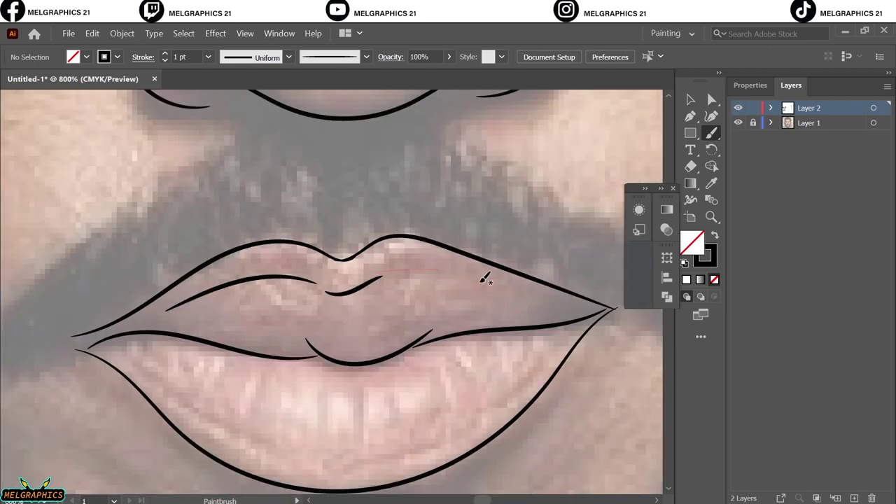
pyautogui.scroll(-3, 144, 291)
pyautogui.moveTo(267, 361); pyautogui.dragTo(396, 379)
pyautogui.scroll(-5, 396, 379)
# Hide the photo layer to check the line work and remove a stray cheek stroke
pyautogui.click(737, 123)
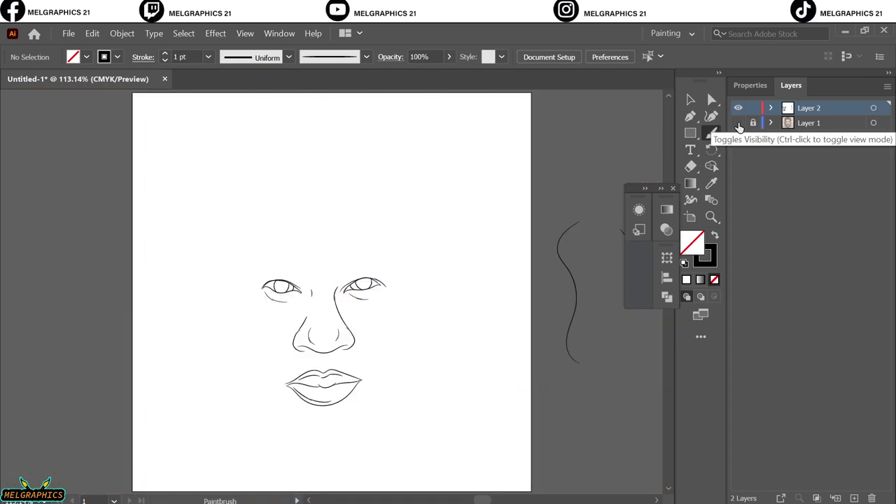
pyautogui.scroll(1, 420, 280)
pyautogui.scroll(2, 473, 254)
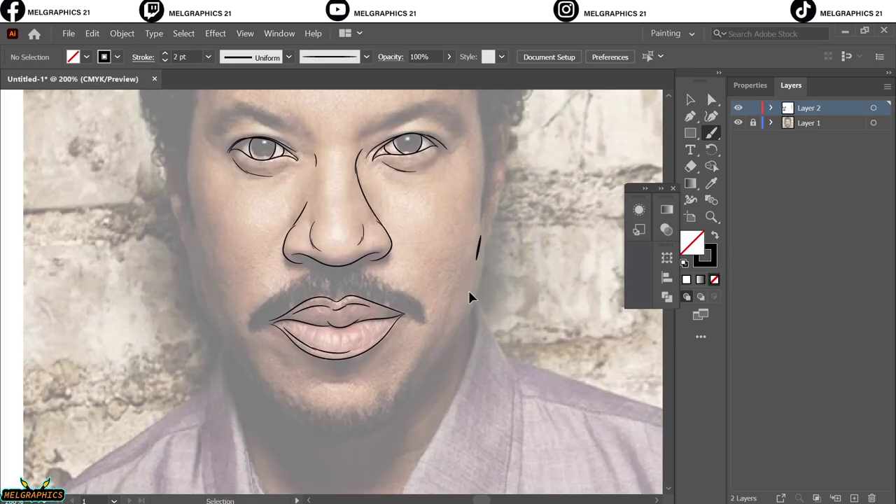
pyautogui.hotkey('ctrl', 'z')
pyautogui.scroll(1, 469, 297)
pyautogui.moveTo(484, 251); pyautogui.dragTo(482, 211)
pyautogui.scroll(-3, 444, 234)
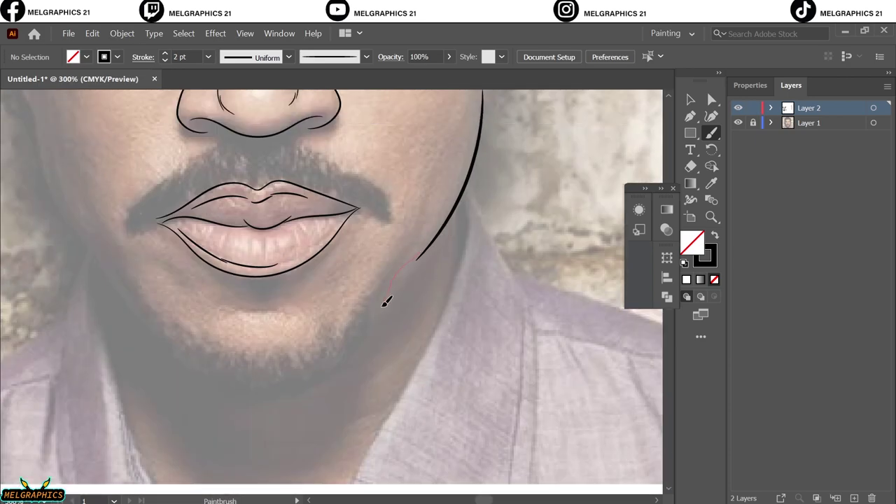
# Trace the 2 pt jawline from below the mouth around the chin
pyautogui.moveTo(386, 300); pyautogui.dragTo(341, 359)
pyautogui.hscroll(-3, 372, 422)
pyautogui.scroll(1, 242, 324)
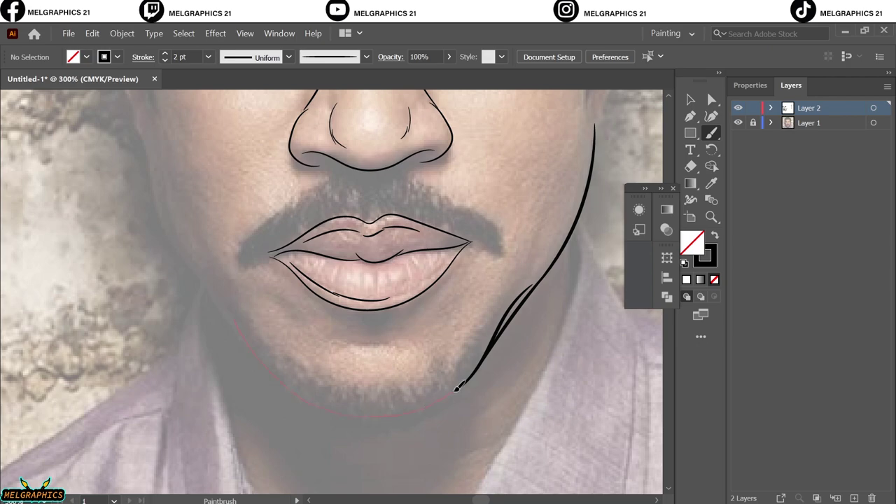
pyautogui.moveTo(456, 387); pyautogui.dragTo(456, 387)
pyautogui.hscroll(-3, 386, 420)
pyautogui.scroll(1, 386, 420)
pyautogui.hscroll(-1, 323, 271)
pyautogui.moveTo(415, 407); pyautogui.dragTo(416, 407)
# Trace the cheek contour down the face's left side and fit the artboard in view
pyautogui.scroll(3, 415, 408)
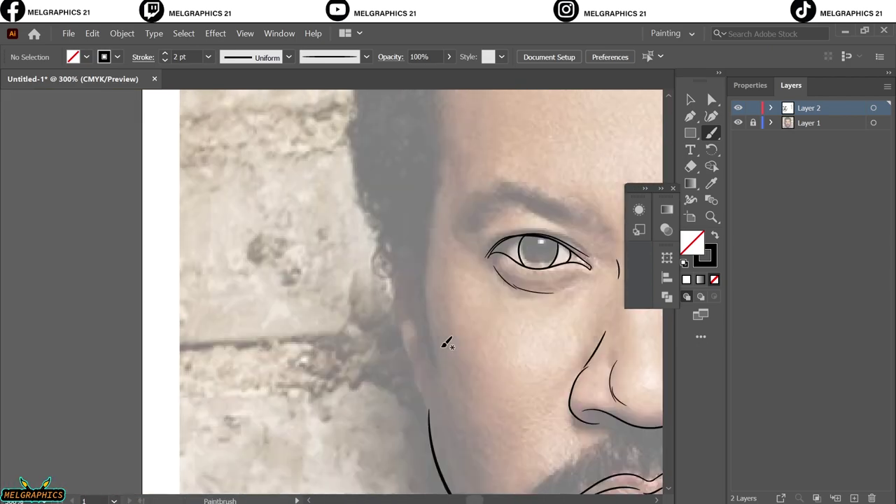
pyautogui.moveTo(325, 149); pyautogui.dragTo(359, 339)
pyautogui.hscroll(2, 329, 306)
pyautogui.scroll(-1, 329, 306)
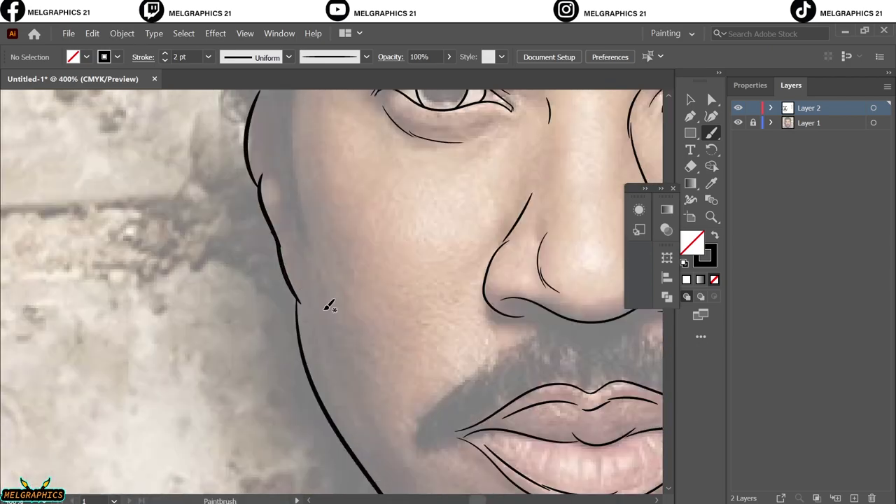
pyautogui.hotkey('ctrl', '0')
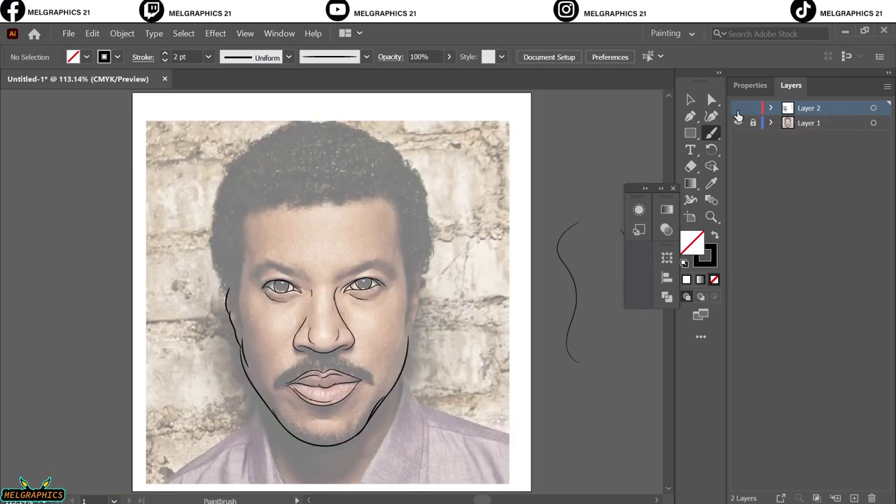
# Hide the photo to review the outline and trace the ear beside the cheek
pyautogui.click(738, 122)
pyautogui.scroll(5, 369, 410)
pyautogui.moveTo(381, 392); pyautogui.dragTo(369, 424)
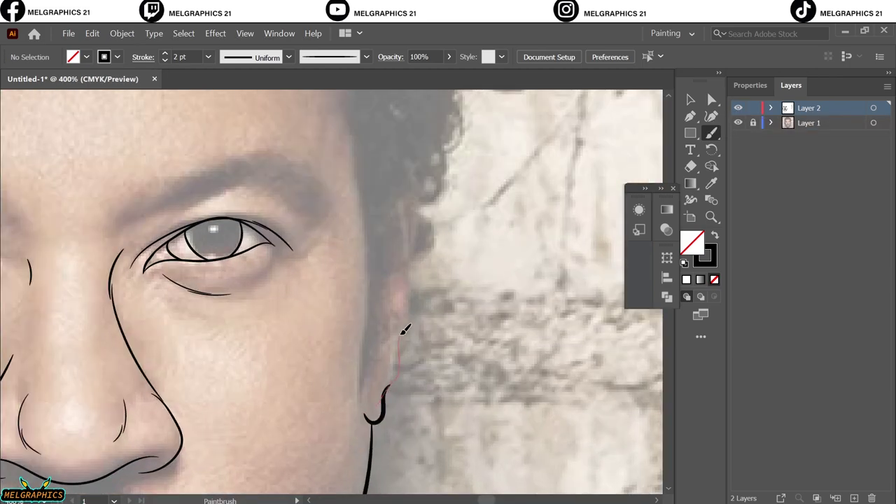
pyautogui.scroll(3, 406, 329)
# Set the drawing to a solid black fill with no stroke
pyautogui.hotkey('ctrl', '1')
pyautogui.scroll(-3, 308, 301)
pyautogui.hotkey('shift', 'x')
pyautogui.doubleClick(691, 241)
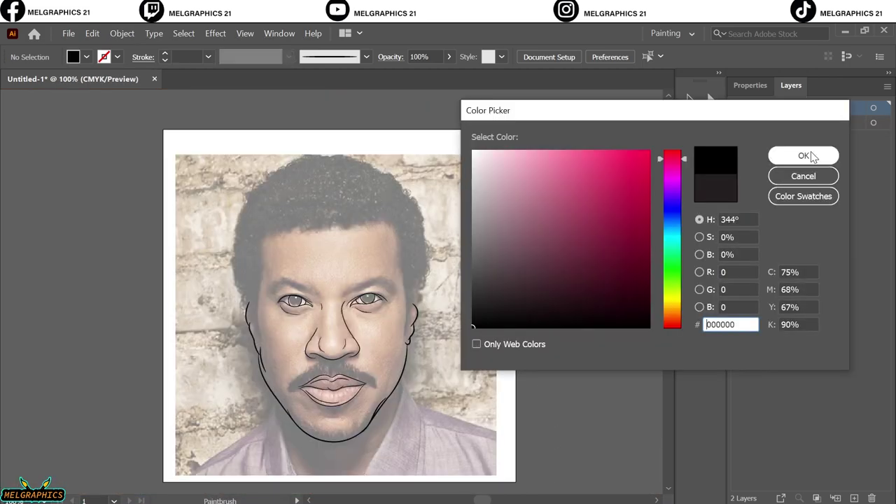
pyautogui.click(751, 154)
pyautogui.scroll(10, 308, 360)
# Draw a filled black sliver along the upper eyelid and fill the iris black
pyautogui.moveTo(378, 124); pyautogui.dragTo(159, 303)
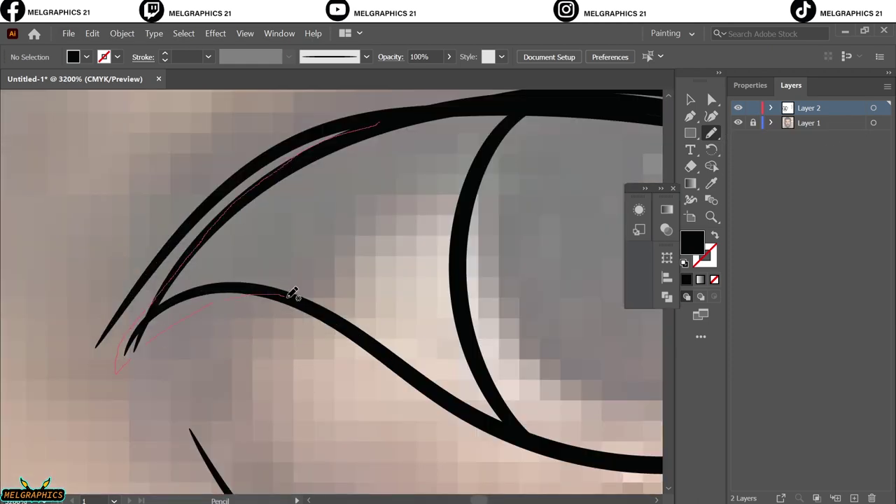
pyautogui.moveTo(288, 295); pyautogui.dragTo(292, 294)
pyautogui.hscroll(5, 486, 210)
pyautogui.scroll(2, 486, 266)
pyautogui.moveTo(221, 127)
pyautogui.mouseDown()
pyautogui.moveTo(523, 421)
pyautogui.moveTo(296, 150)
pyautogui.moveTo(222, 129)
pyautogui.mouseUp()
pyautogui.scroll(-6, 406, 360)
pyautogui.scroll(6, 526, 310)
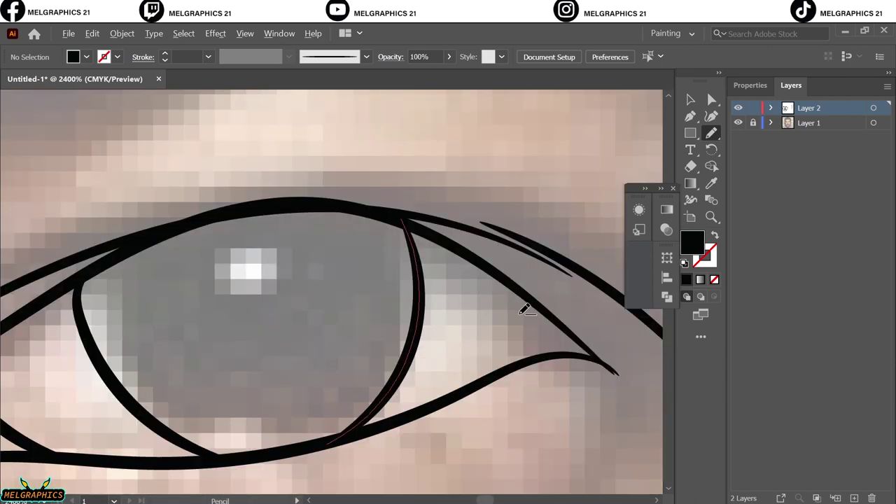
pyautogui.scroll(1, 525, 310)
# Draw black shapes for the other eye's inner edge, lower eyelid, iris and upper eyelid
pyautogui.moveTo(376, 226); pyautogui.dragTo(477, 298)
pyautogui.moveTo(604, 353); pyautogui.dragTo(644, 395)
pyautogui.hscroll(-3, 349, 334)
pyautogui.hscroll(-3, 104, 319)
pyautogui.scroll(-2, 105, 320)
pyautogui.moveTo(73, 214)
pyautogui.mouseDown()
pyautogui.moveTo(104, 320)
pyautogui.moveTo(110, 184)
pyautogui.moveTo(84, 203)
pyautogui.mouseUp()
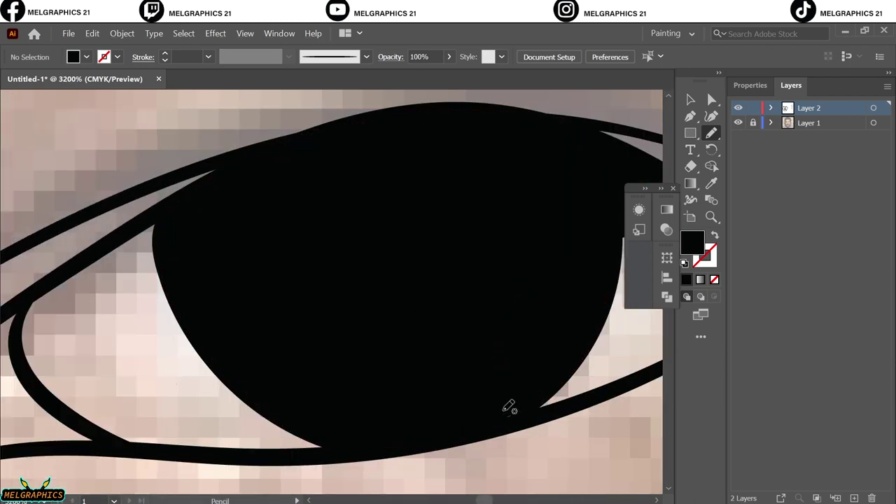
pyautogui.hscroll(-3, 508, 408)
pyautogui.moveTo(129, 308)
pyautogui.mouseDown()
pyautogui.moveTo(145, 306)
pyautogui.moveTo(130, 329)
pyautogui.mouseUp()
pyautogui.scroll(-5, 129, 328)
# Draw a closed black shadow shape under the nostril
pyautogui.scroll(5, 293, 292)
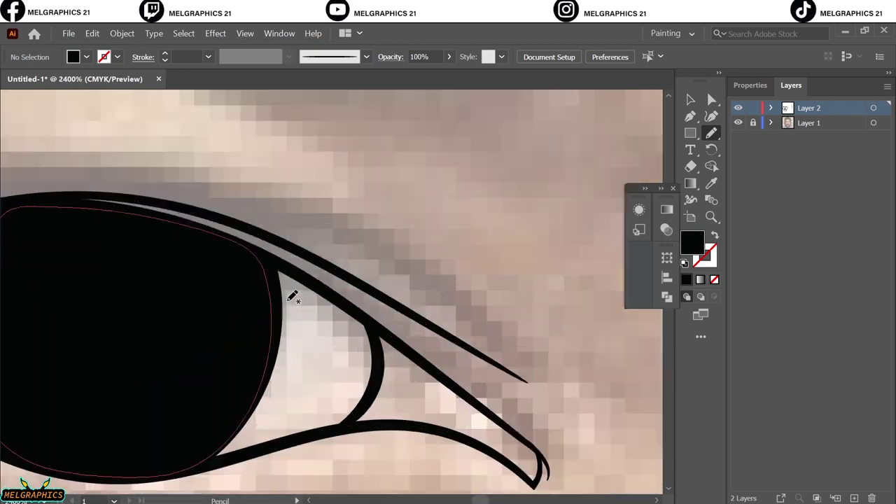
pyautogui.scroll(-5, 400, 320)
pyautogui.scroll(10, 220, 252)
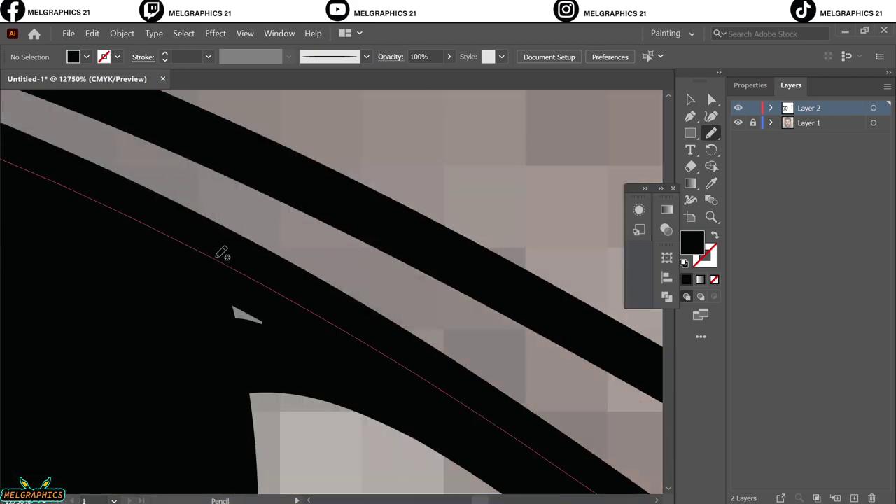
pyautogui.scroll(-8, 406, 303)
pyautogui.scroll(5, 315, 309)
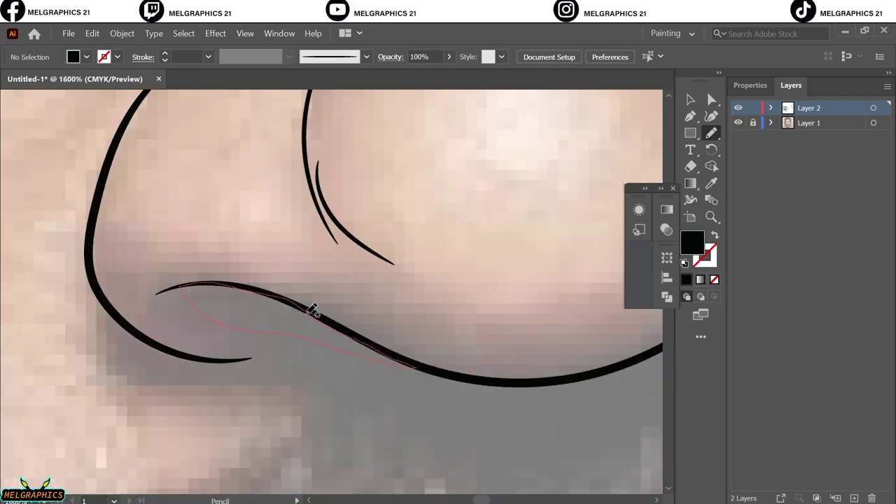
pyautogui.moveTo(315, 309); pyautogui.dragTo(310, 310)
pyautogui.hscroll(5, 410, 340)
# Finish the nostril shadow and draw the black mustache corner beside the mouth
pyautogui.moveTo(455, 358); pyautogui.dragTo(489, 380)
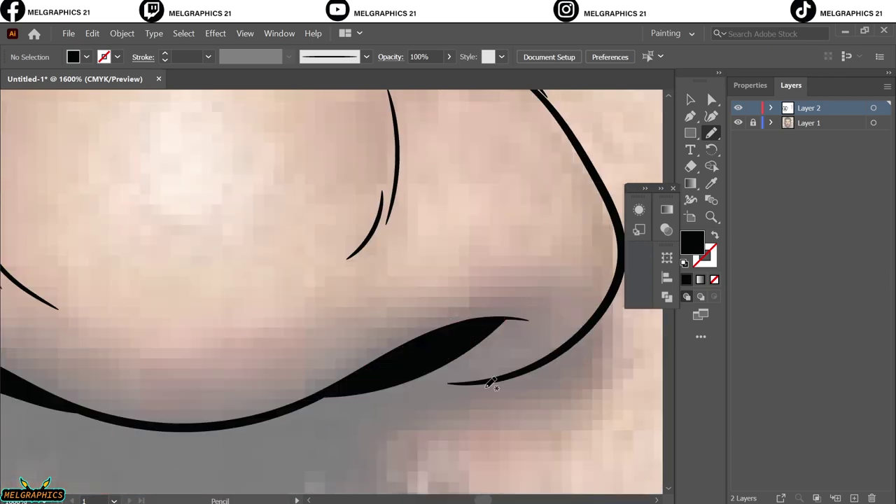
pyautogui.scroll(-5, 490, 380)
pyautogui.scroll(4, 339, 387)
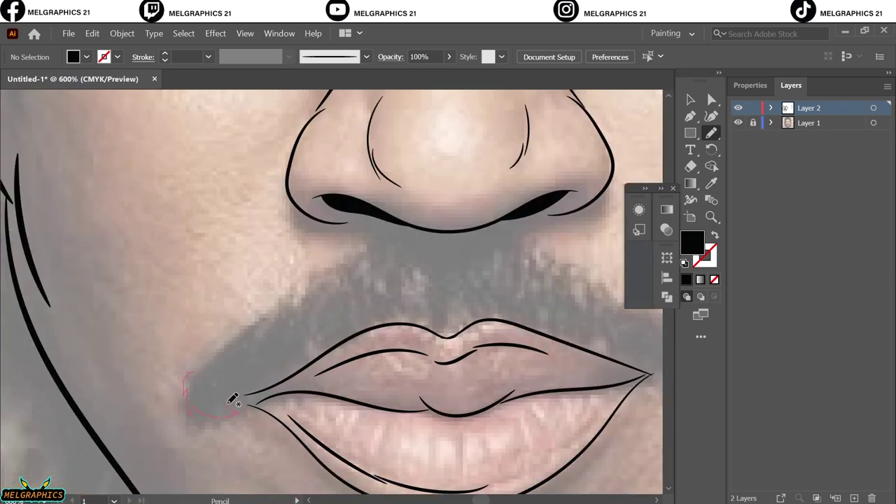
pyautogui.moveTo(233, 399)
pyautogui.mouseDown()
pyautogui.moveTo(241, 396)
pyautogui.moveTo(216, 323)
pyautogui.mouseUp()
pyautogui.scroll(2, 241, 396)
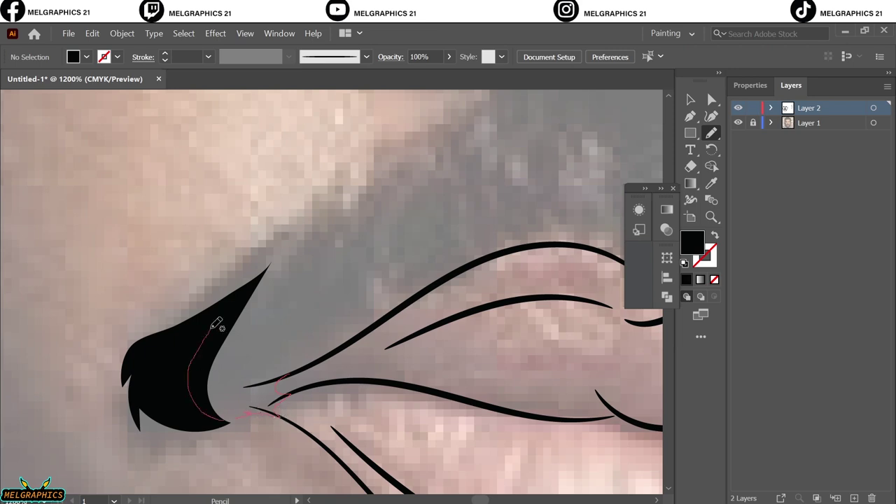
pyautogui.moveTo(294, 370); pyautogui.dragTo(280, 392)
pyautogui.scroll(3, 270, 394)
# Outline the mustache across the upper lip as a closed black-filled shape
pyautogui.moveTo(147, 462); pyautogui.dragTo(336, 322)
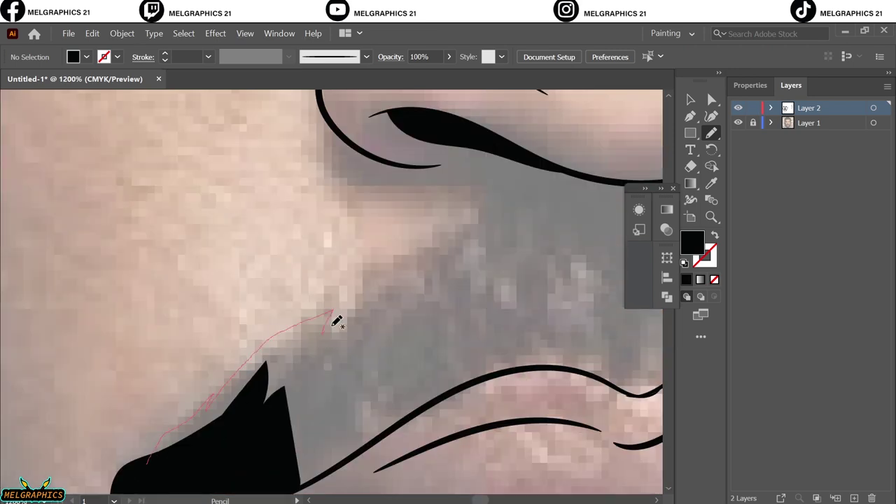
pyautogui.moveTo(459, 184); pyautogui.dragTo(418, 157)
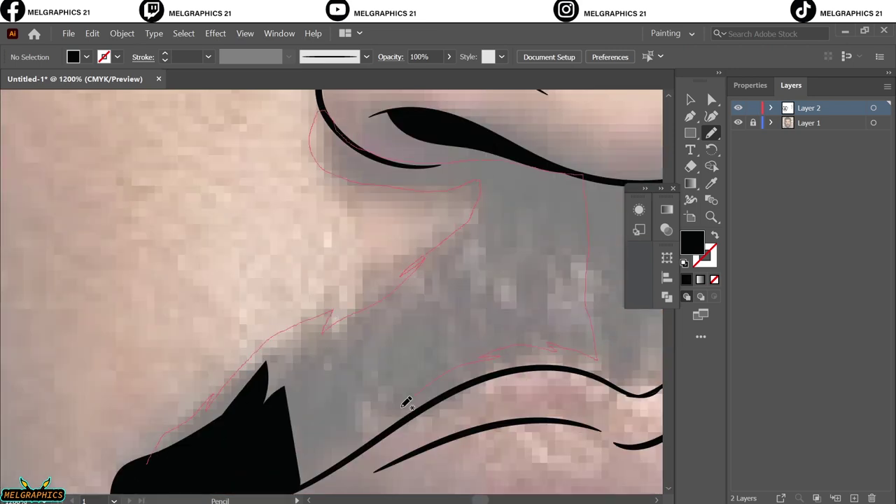
pyautogui.moveTo(406, 403); pyautogui.dragTo(180, 460)
pyautogui.hotkey('ctrl', '0')
pyautogui.scroll(5, 396, 394)
# Add the mustache edge under the nose with jagged hair tips and patch a gap
pyautogui.moveTo(112, 148); pyautogui.dragTo(380, 124)
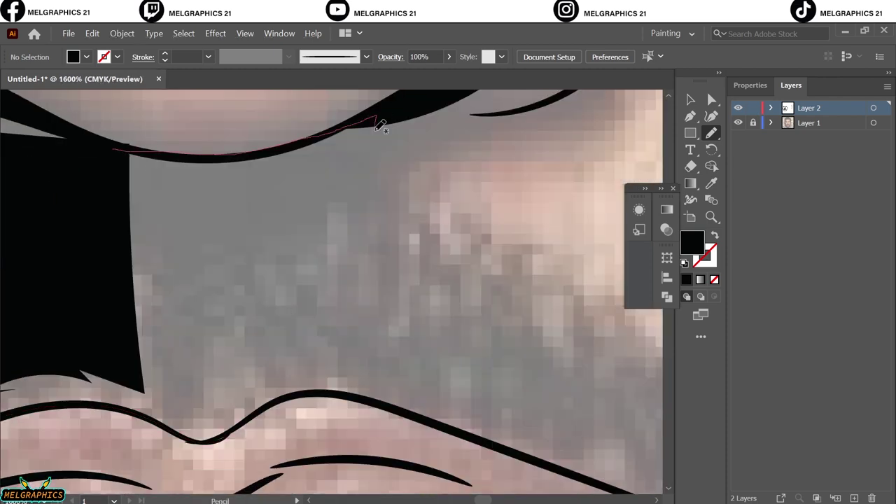
pyautogui.moveTo(268, 383); pyautogui.dragTo(179, 338)
pyautogui.scroll(-5, 231, 374)
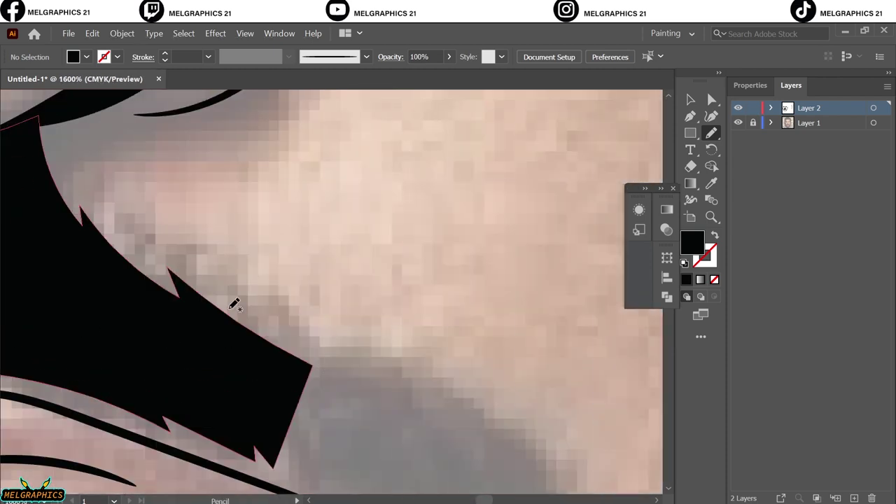
pyautogui.moveTo(274, 207); pyautogui.dragTo(410, 294)
pyautogui.moveTo(430, 153); pyautogui.dragTo(432, 156)
pyautogui.scroll(5, 413, 322)
pyautogui.scroll(3, 413, 321)
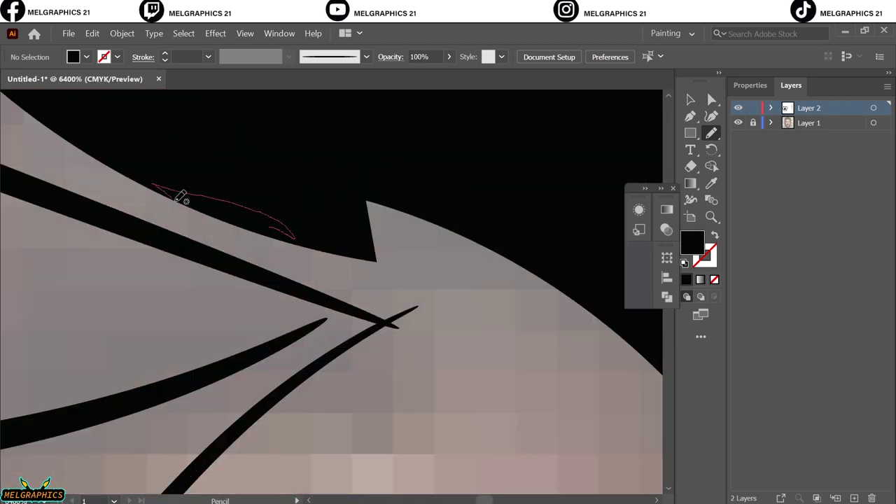
pyautogui.moveTo(153, 185); pyautogui.dragTo(172, 486)
pyautogui.hotkey('ctrl', '0')
# Pencil-draw a black beard shape along the jawline and chin
pyautogui.click(738, 123)
pyautogui.click(738, 122)
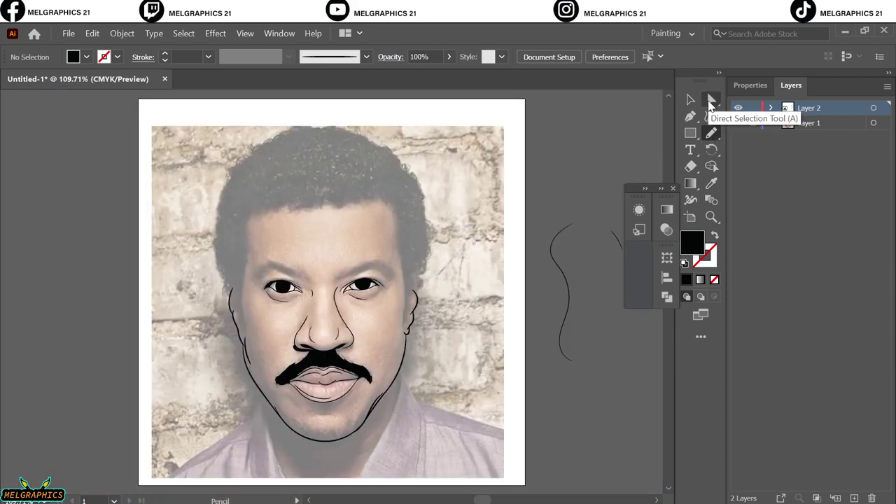
pyautogui.click(737, 123)
pyautogui.scroll(3, 322, 406)
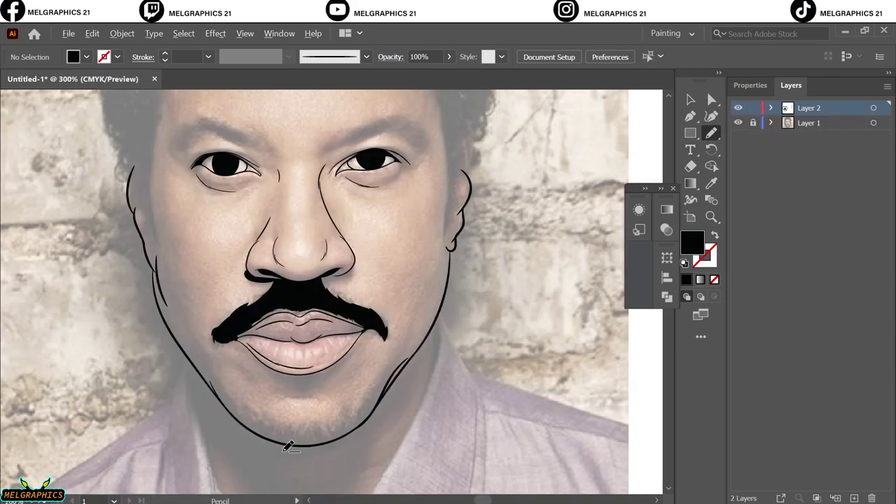
pyautogui.scroll(4, 378, 391)
pyautogui.moveTo(564, 295); pyautogui.dragTo(455, 376)
pyautogui.moveTo(554, 303)
pyautogui.mouseDown()
pyautogui.moveTo(470, 394)
pyautogui.moveTo(538, 318)
pyautogui.mouseUp()
pyautogui.hotkey('ctrl', '0')
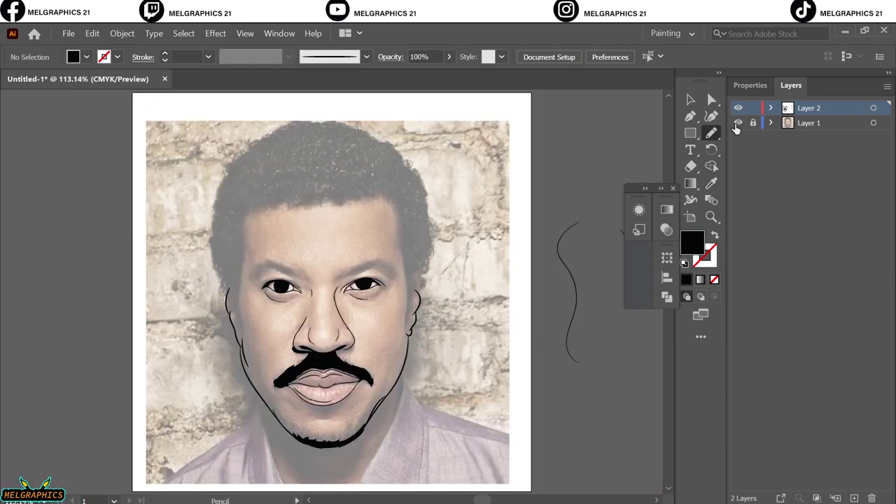
pyautogui.scroll(5, 346, 417)
pyautogui.moveTo(397, 418); pyautogui.dragTo(391, 413)
pyautogui.hotkey('ctrl', '0')
pyautogui.click(738, 122)
pyautogui.scroll(5, 322, 322)
# Draw the left eyebrow as a solid black filled shape
pyautogui.press('b')
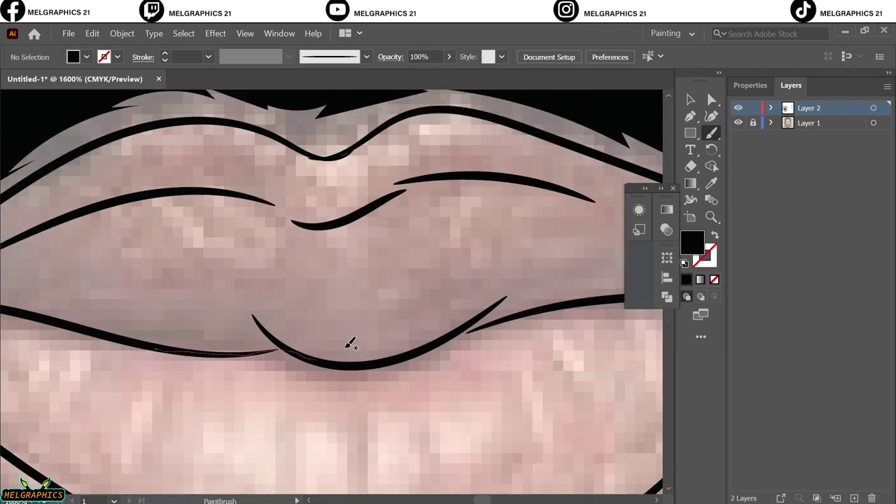
pyautogui.hotkey('shift', 'x')
pyautogui.hotkey('ctrl', '0')
pyautogui.scroll(3, 324, 292)
pyautogui.scroll(2, 419, 292)
pyautogui.press('n')
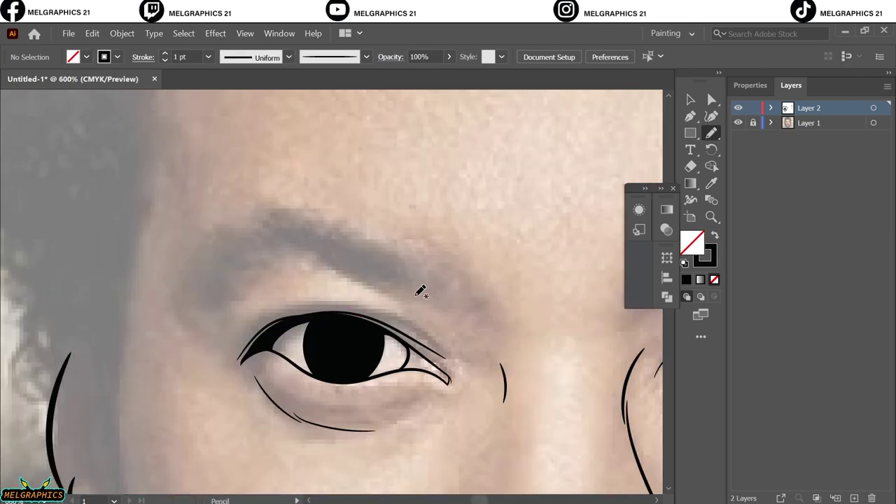
pyautogui.moveTo(420, 291); pyautogui.dragTo(292, 205)
pyautogui.moveTo(338, 260); pyautogui.dragTo(419, 297)
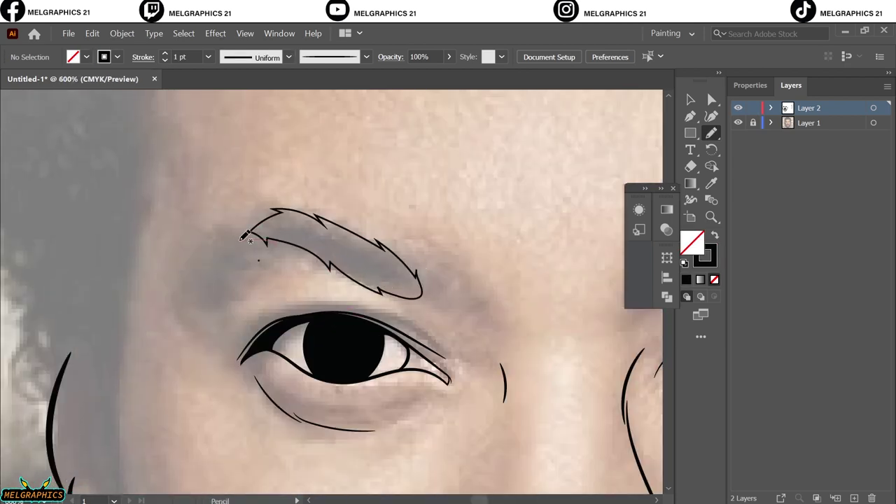
pyautogui.moveTo(284, 253); pyautogui.dragTo(300, 258)
pyautogui.hotkey('shift', 'x')
# Draw the right eyebrow as a solid black filled shape
pyautogui.hscroll(5, 540, 268)
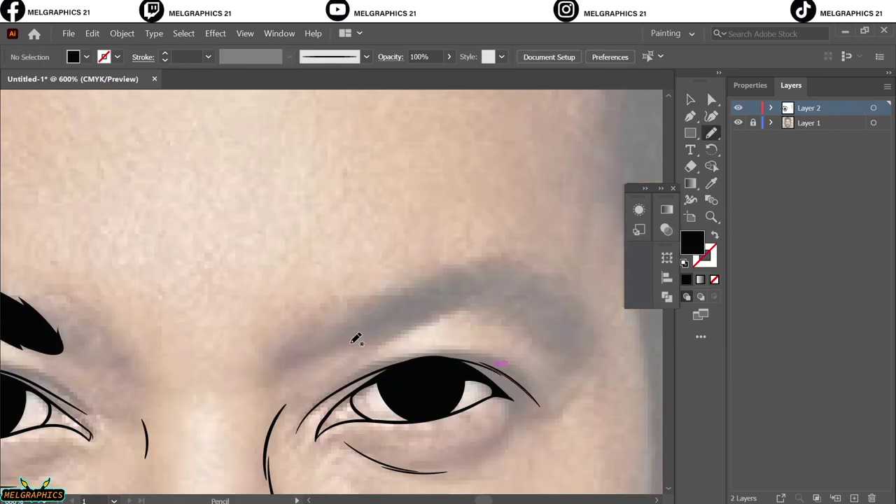
pyautogui.scroll(1, 539, 268)
pyautogui.moveTo(318, 348); pyautogui.dragTo(494, 263)
pyautogui.moveTo(540, 328); pyautogui.dragTo(320, 350)
pyautogui.hotkey('ctrl', '0')
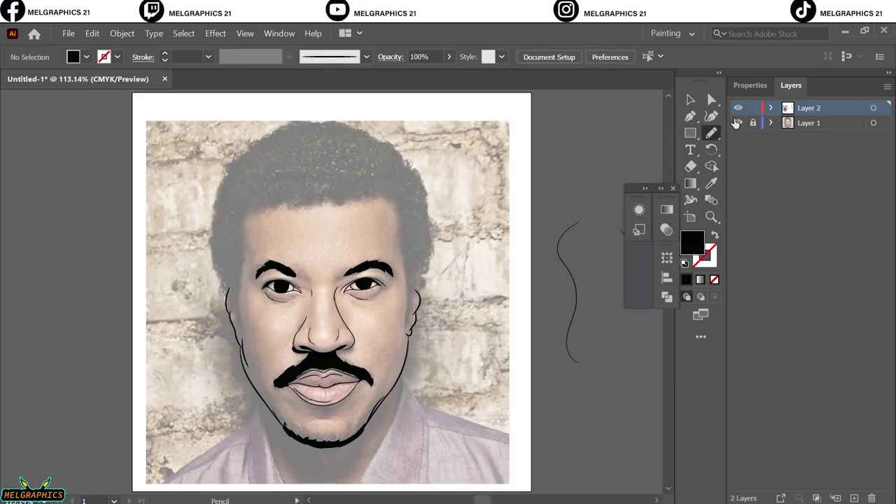
pyautogui.scroll(3, 437, 221)
# Pencil-draw solid black hair shapes over the right side and top of the head
pyautogui.scroll(2, 396, 138)
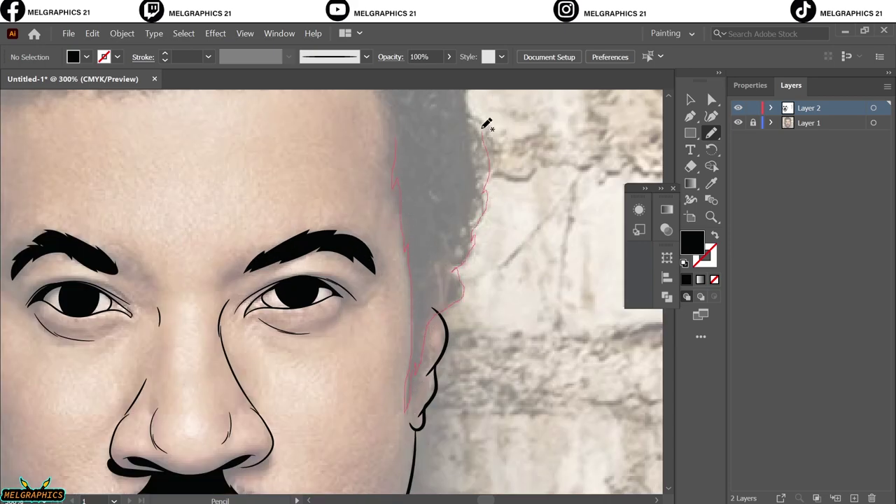
pyautogui.moveTo(486, 124); pyautogui.dragTo(484, 128)
pyautogui.moveTo(396, 134); pyautogui.dragTo(396, 414)
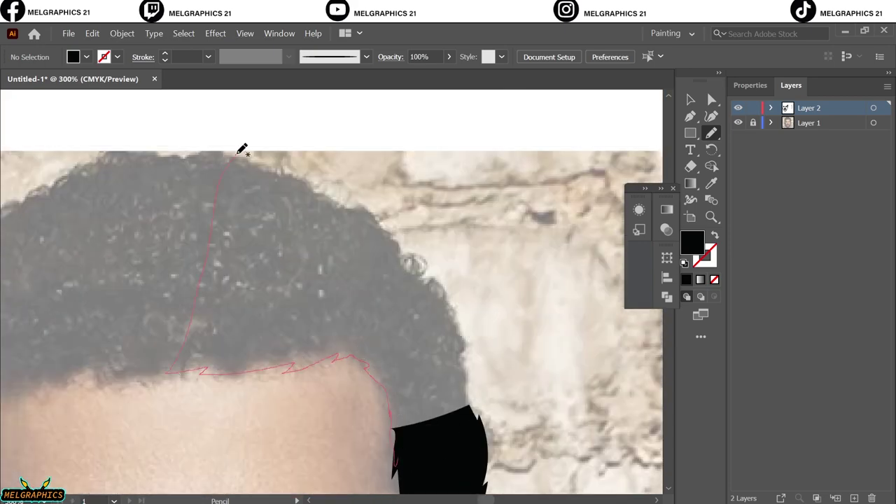
pyautogui.moveTo(474, 392); pyautogui.dragTo(473, 394)
pyautogui.moveTo(277, 226); pyautogui.dragTo(466, 282)
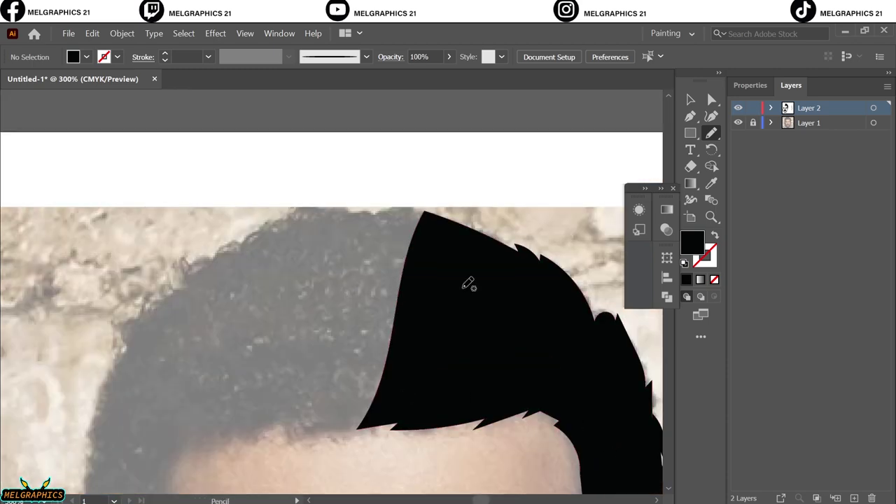
pyautogui.moveTo(504, 254)
pyautogui.mouseDown()
pyautogui.moveTo(346, 198)
pyautogui.moveTo(225, 240)
pyautogui.mouseUp()
pyautogui.moveTo(131, 314); pyautogui.dragTo(161, 450)
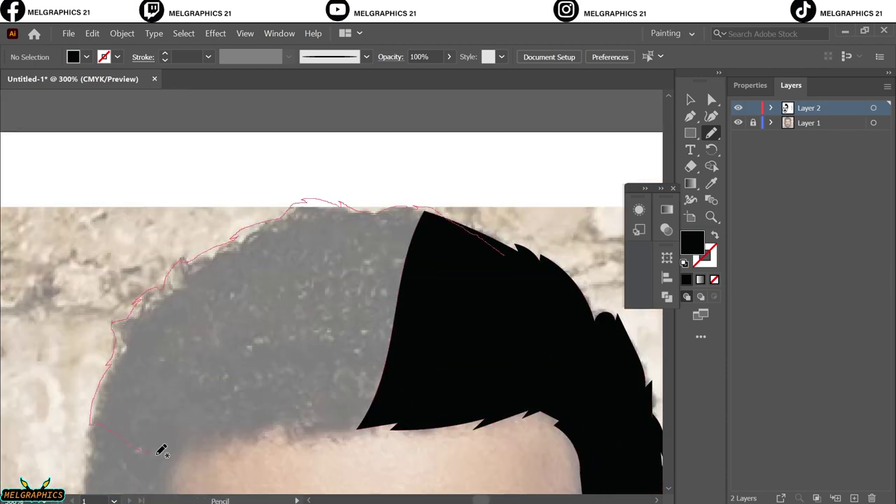
pyautogui.moveTo(265, 433); pyautogui.dragTo(510, 260)
# Fill the left side of the hair down toward the ear in solid black
pyautogui.scroll(-5, 346, 254)
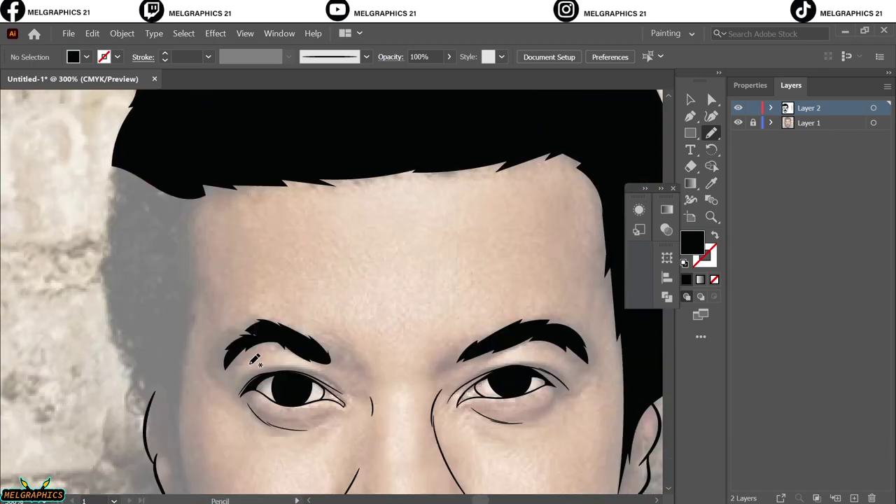
pyautogui.moveTo(204, 148); pyautogui.dragTo(201, 207)
pyautogui.moveTo(199, 338); pyautogui.dragTo(259, 452)
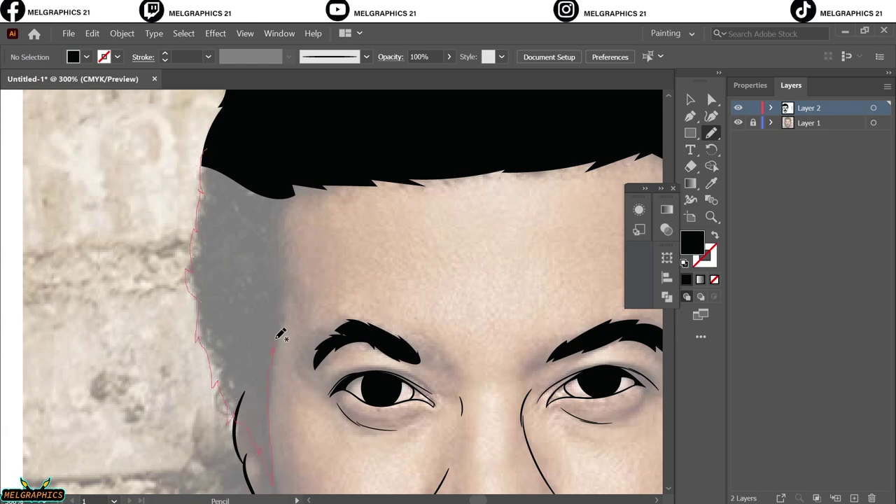
pyautogui.moveTo(280, 334); pyautogui.dragTo(291, 234)
pyautogui.hotkey('ctrl', '0')
# With the Paintbrush, paint jagged beard strands along the jaw and its left edge
pyautogui.click(737, 122)
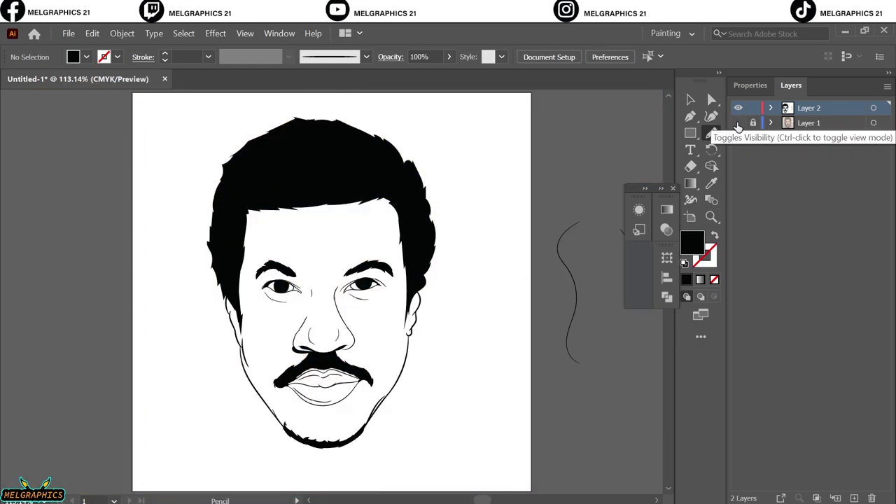
pyautogui.press('b')
pyautogui.hotkey('shift', 'x')
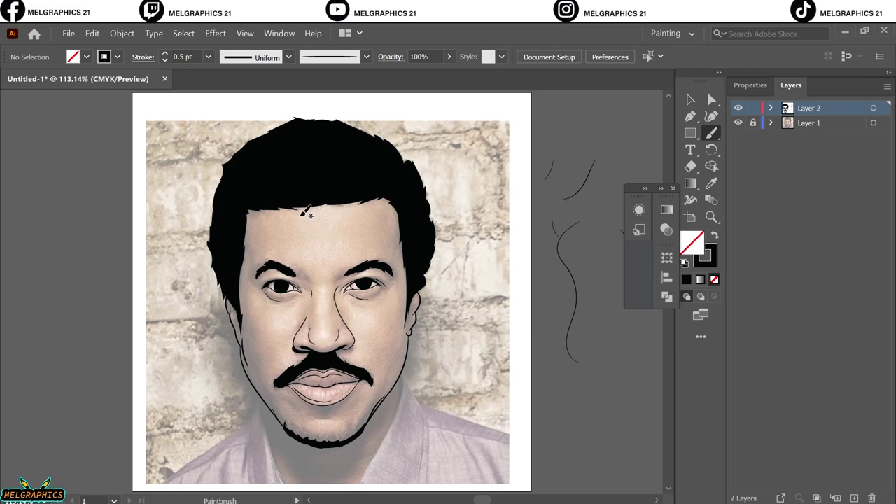
pyautogui.scroll(5, 354, 445)
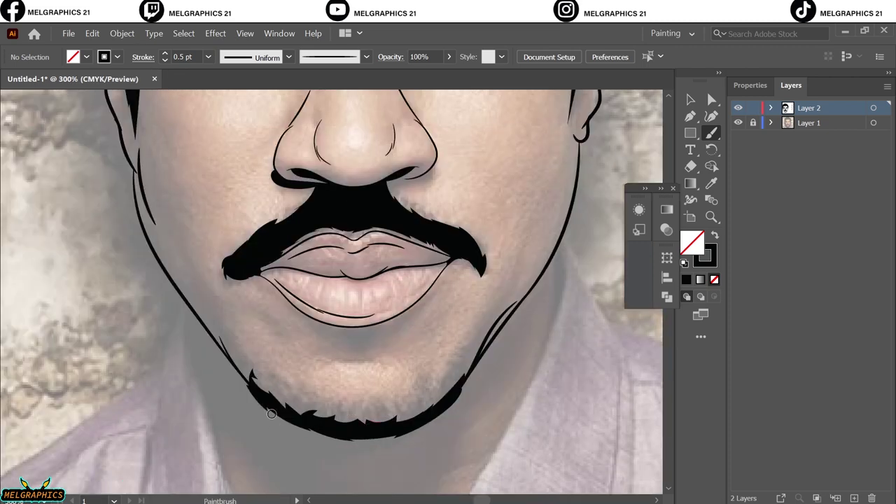
pyautogui.scroll(2, 265, 340)
pyautogui.moveTo(265, 340); pyautogui.dragTo(370, 379)
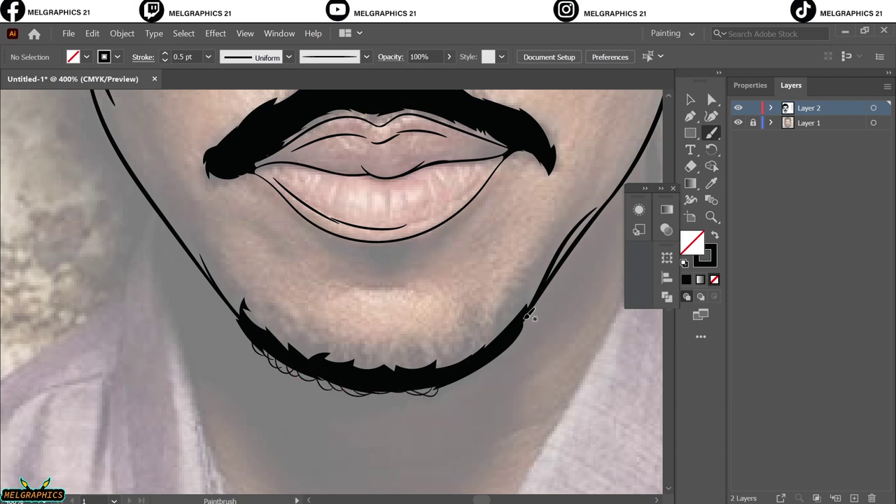
pyautogui.scroll(3, 447, 374)
pyautogui.moveTo(242, 381)
pyautogui.mouseDown()
pyautogui.moveTo(292, 426)
pyautogui.moveTo(373, 452)
pyautogui.mouseUp()
# Add curly hair strokes across the jaw beard and its right side
pyautogui.scroll(2, 269, 397)
pyautogui.scroll(-2, 294, 470)
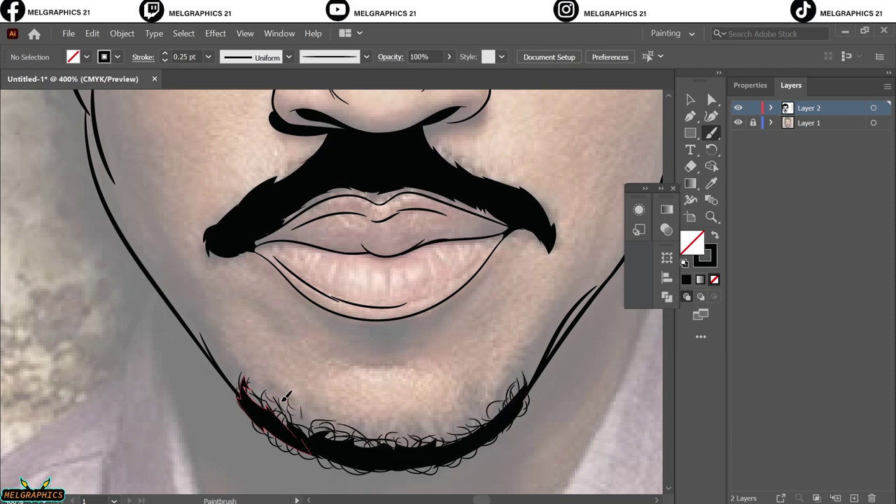
pyautogui.moveTo(309, 410); pyautogui.dragTo(384, 426)
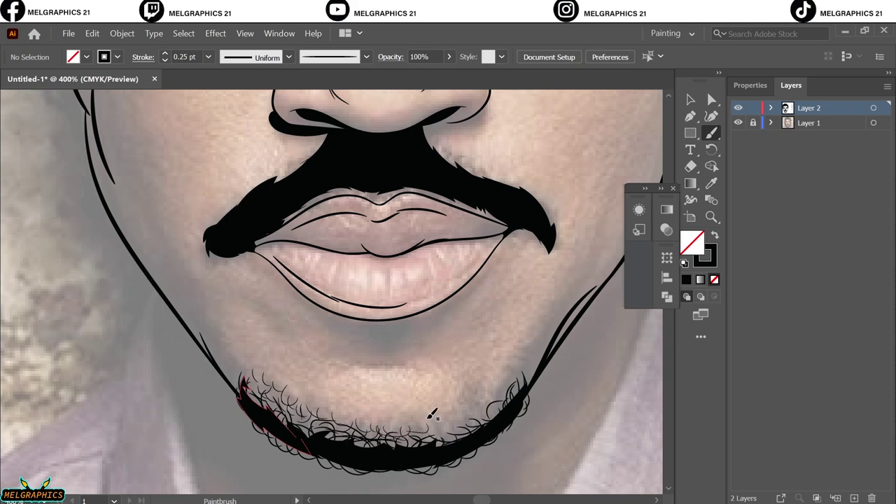
pyautogui.moveTo(440, 422); pyautogui.dragTo(500, 392)
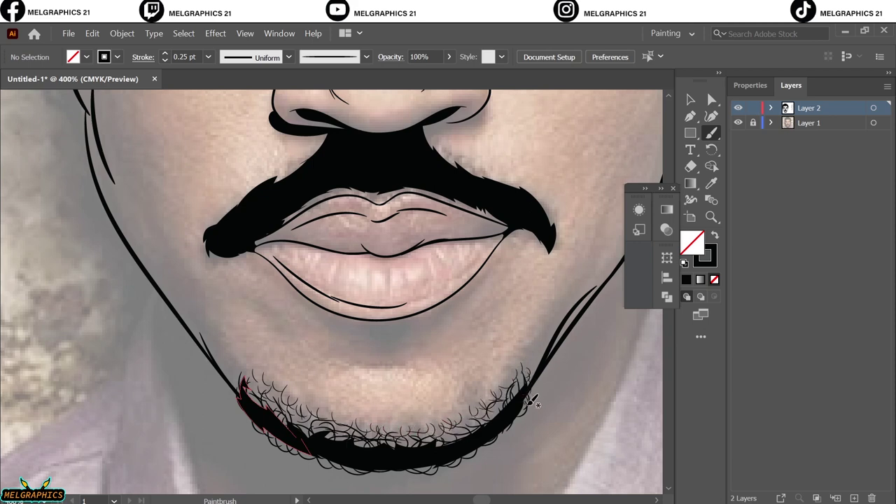
pyautogui.scroll(3, 522, 371)
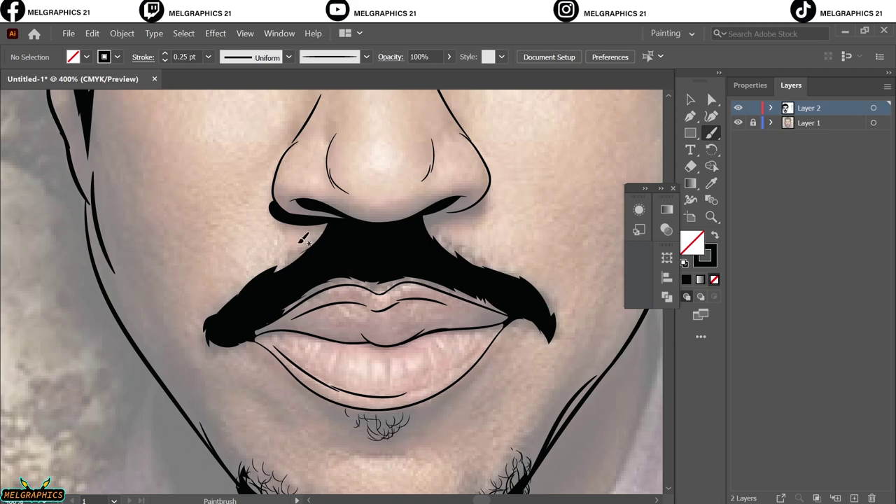
pyautogui.scroll(3, 367, 439)
pyautogui.scroll(-1, 399, 364)
# Fill the tuft under the lower lip with dense curly hairs
pyautogui.moveTo(364, 350); pyautogui.dragTo(442, 377)
pyautogui.moveTo(318, 340); pyautogui.dragTo(413, 378)
pyautogui.moveTo(372, 347); pyautogui.dragTo(503, 357)
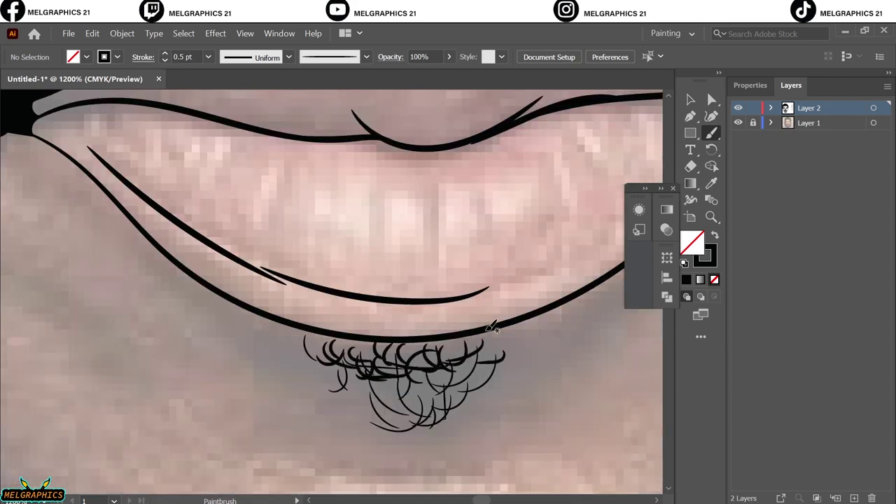
pyautogui.moveTo(491, 326); pyautogui.dragTo(440, 382)
pyautogui.moveTo(473, 343)
pyautogui.mouseDown()
pyautogui.moveTo(392, 396)
pyautogui.moveTo(392, 406)
pyautogui.moveTo(469, 381)
pyautogui.mouseUp()
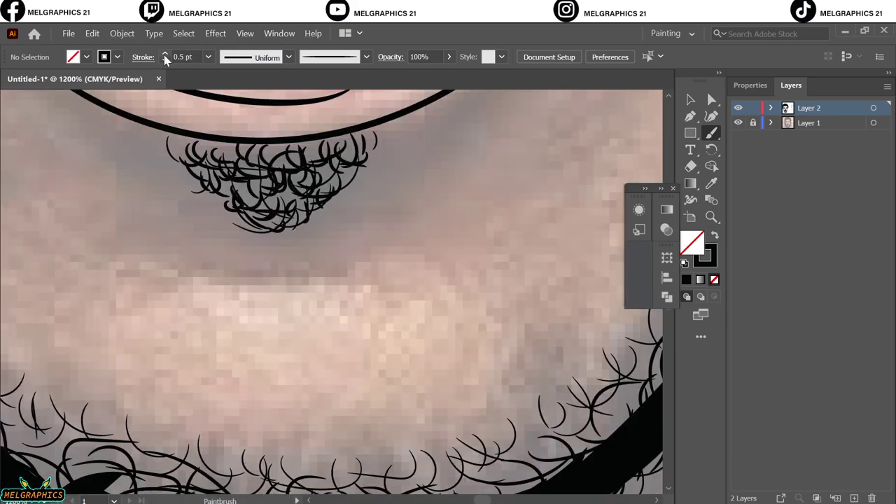
# Raise the brush stroke weight to 0.75 pt and draw a long curved hair stroke
pyautogui.click(165, 55)
pyautogui.moveTo(60, 266); pyautogui.dragTo(480, 264)
pyautogui.hotkey('ctrl', '0')
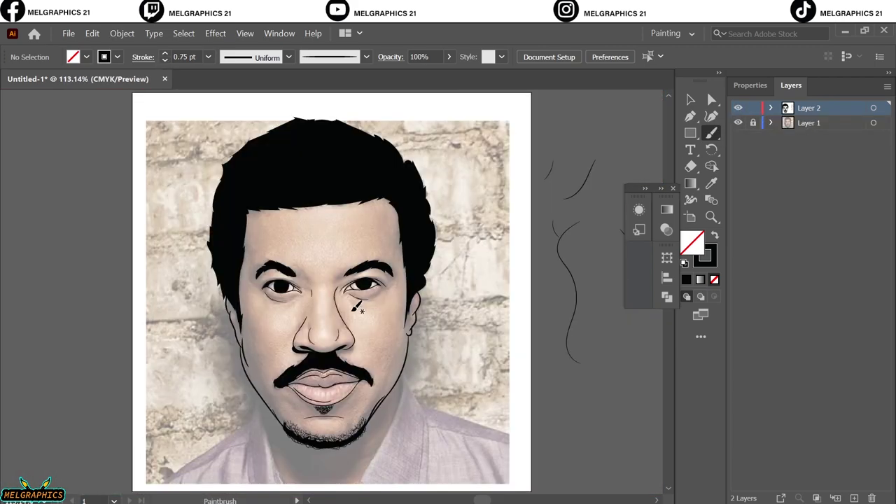
# Add thin hair strokes to the mustache's right tip and its upper edge
pyautogui.scroll(5, 324, 383)
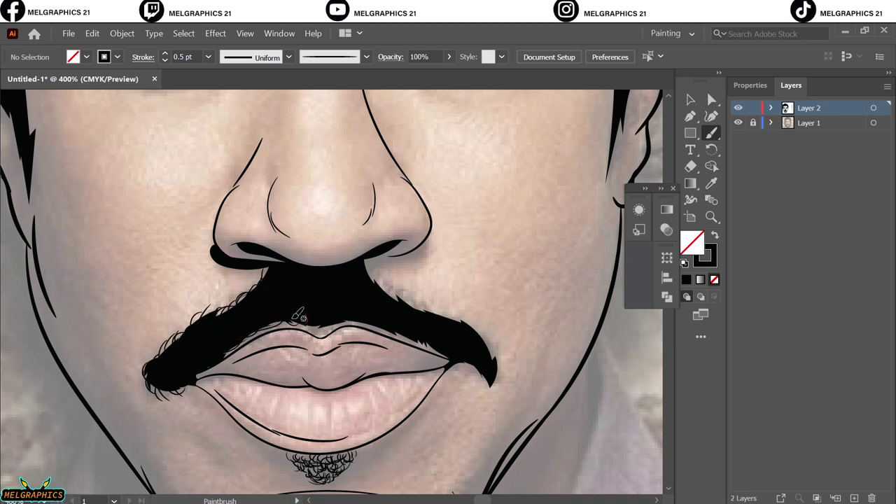
pyautogui.moveTo(479, 362); pyautogui.dragTo(491, 365)
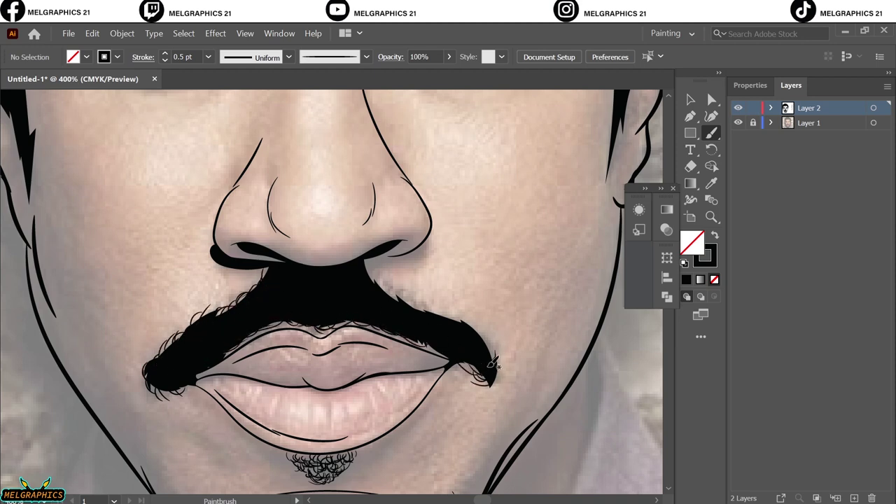
pyautogui.moveTo(456, 324); pyautogui.dragTo(485, 358)
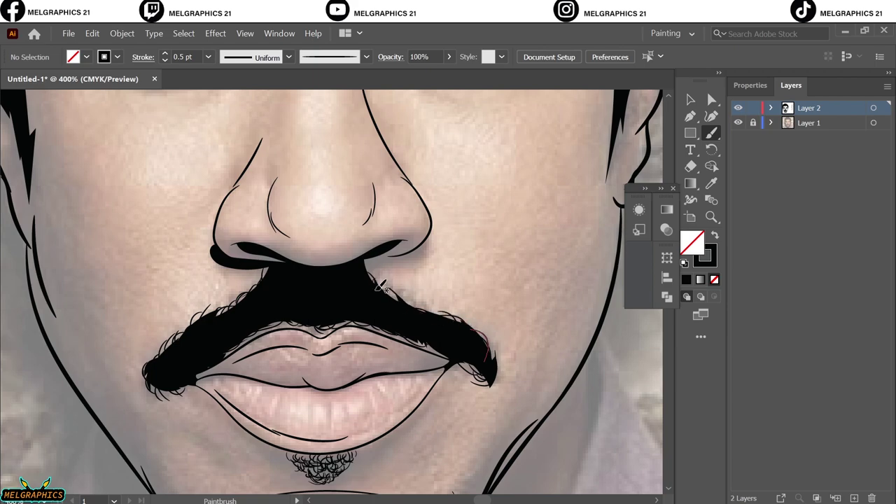
pyautogui.scroll(10, 308, 254)
pyautogui.scroll(3, 308, 254)
pyautogui.hscroll(-3, 329, 336)
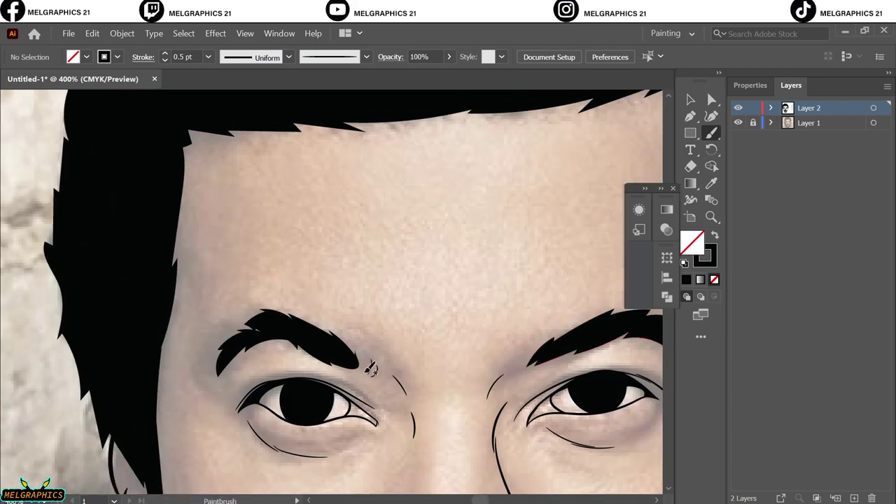
# Feather the eyebrow tail with thin strokes and lower the brush weight to 0.25 pt
pyautogui.moveTo(357, 367)
pyautogui.mouseDown()
pyautogui.moveTo(334, 336)
pyautogui.moveTo(245, 331)
pyautogui.mouseUp()
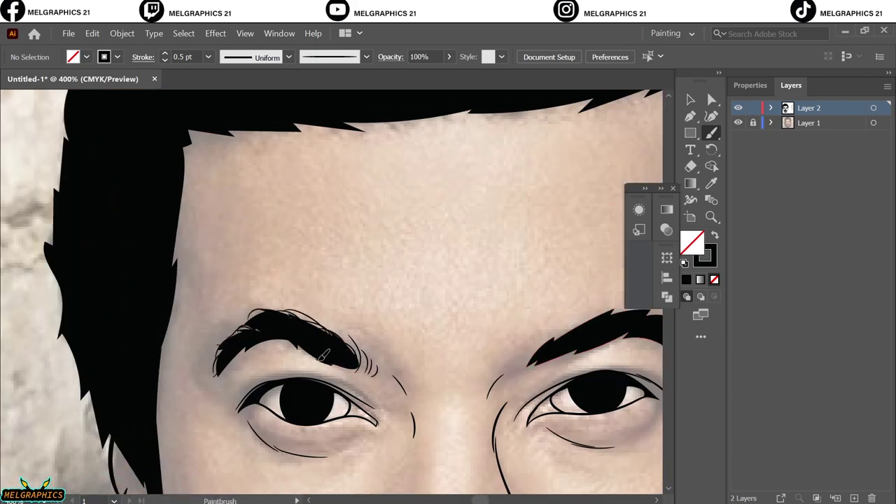
pyautogui.scroll(1, 231, 378)
pyautogui.hscroll(5, 210, 418)
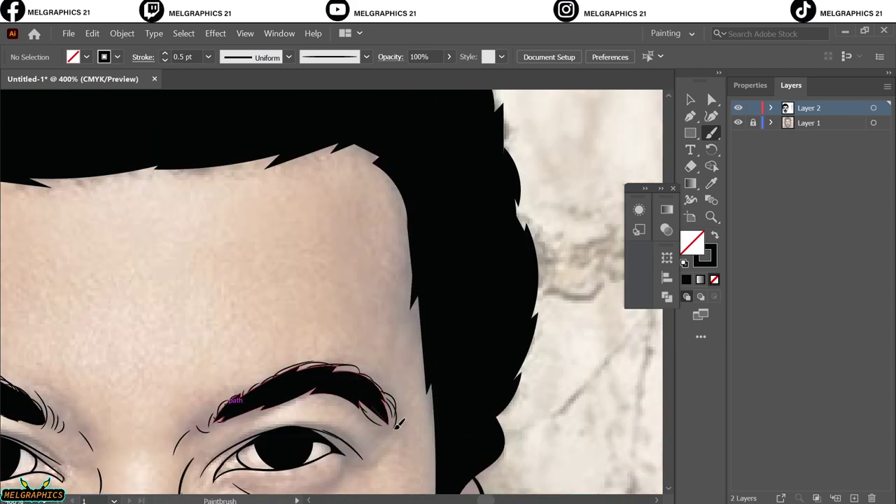
pyautogui.hscroll(-2, 283, 390)
pyautogui.click(164, 60)
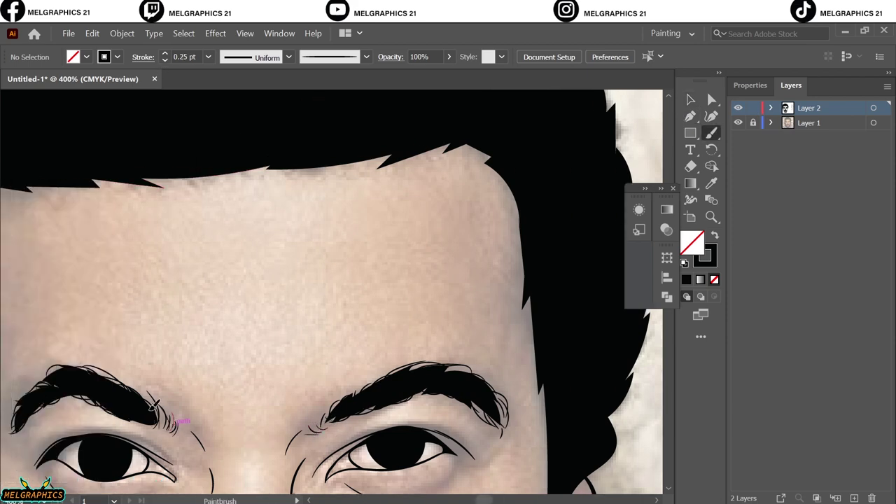
pyautogui.hotkey('ctrl', '0')
pyautogui.click(737, 123)
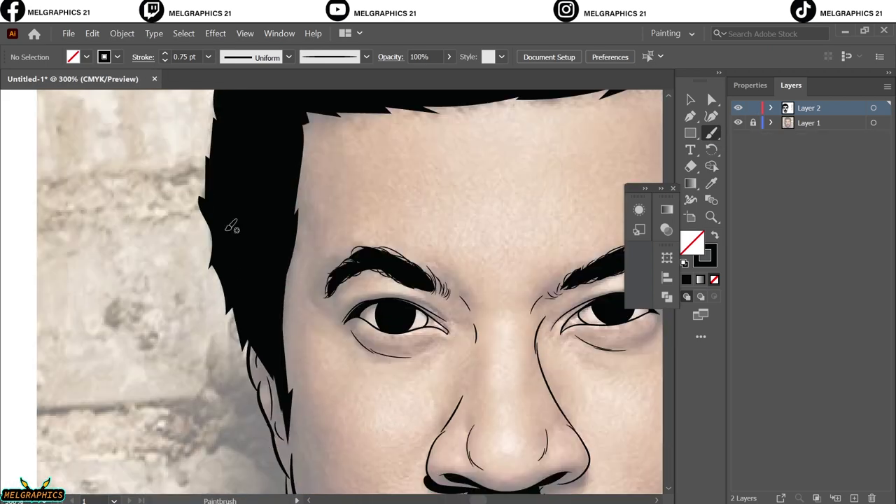
# Paint curly strands along the hair's left edge and across the top of the head
pyautogui.moveTo(214, 260); pyautogui.dragTo(267, 355)
pyautogui.scroll(3, 293, 393)
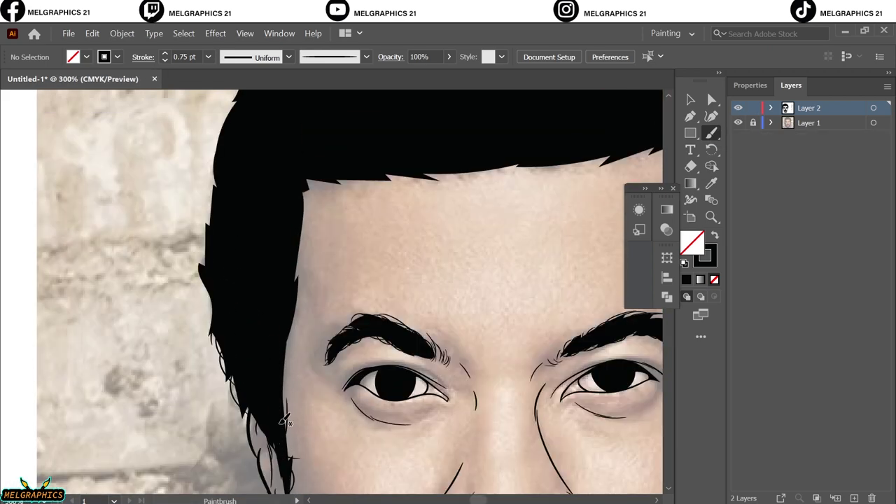
pyautogui.scroll(5, 294, 323)
pyautogui.hscroll(-2, 290, 399)
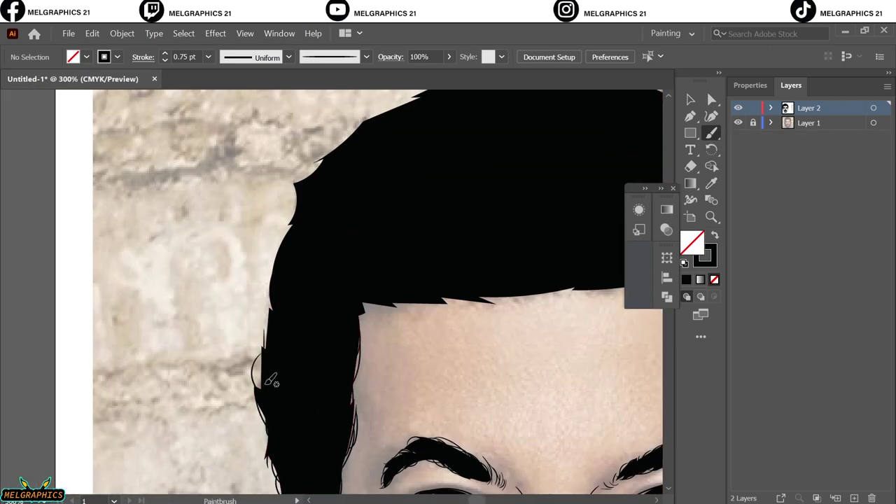
pyautogui.scroll(3, 270, 380)
pyautogui.scroll(4, 285, 378)
pyautogui.scroll(2, 306, 373)
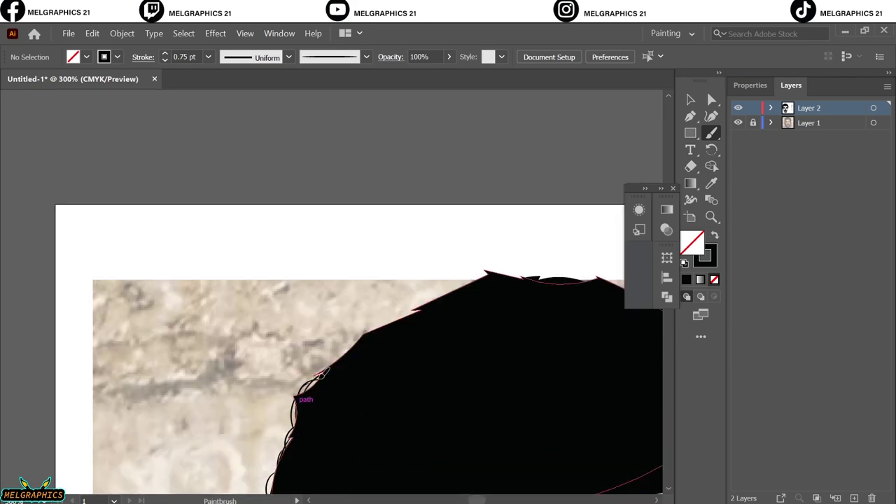
pyautogui.scroll(5, 385, 397)
pyautogui.hscroll(2, 524, 444)
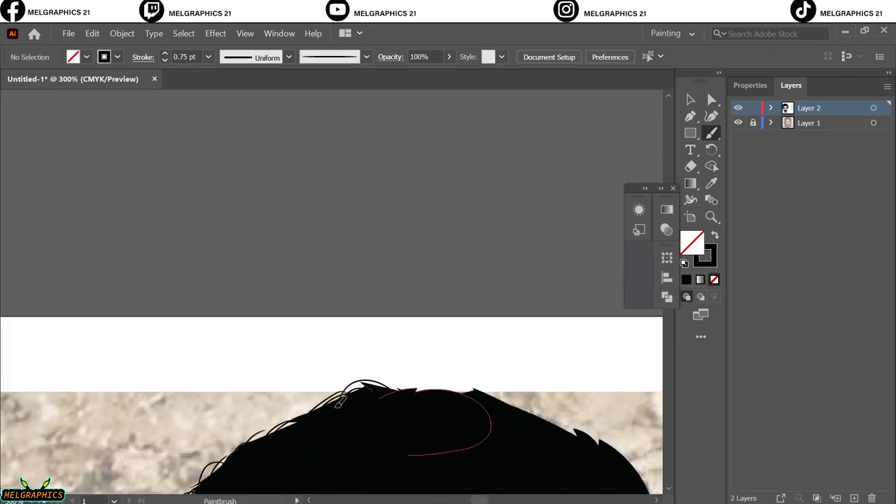
pyautogui.scroll(-15, 411, 450)
pyautogui.scroll(4, 523, 435)
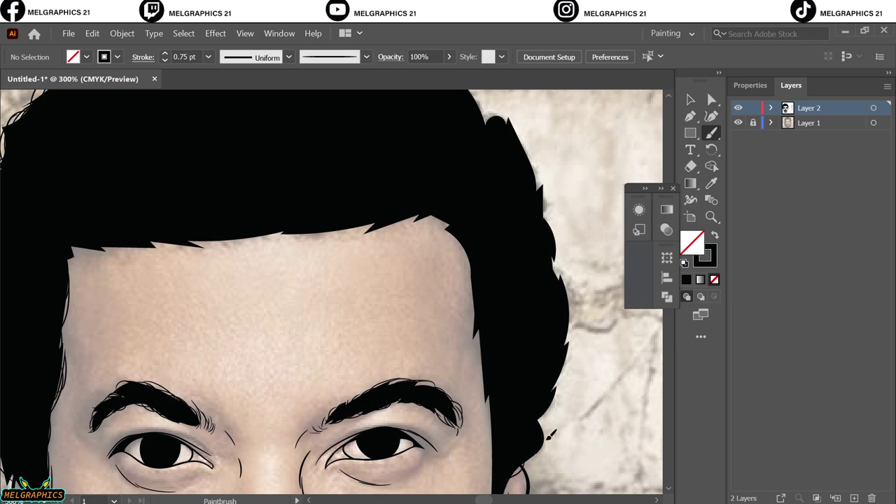
pyautogui.scroll(4, 550, 436)
pyautogui.scroll(3, 562, 377)
pyautogui.scroll(3, 566, 434)
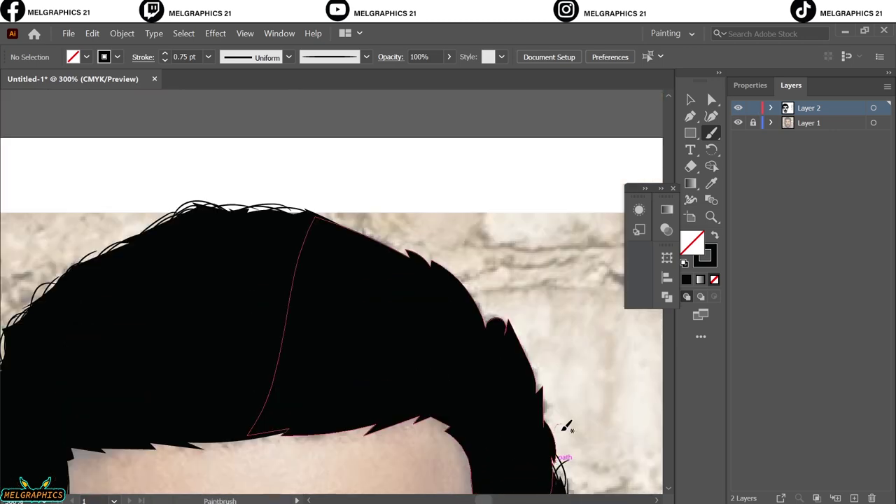
pyautogui.scroll(3, 560, 420)
pyautogui.scroll(3, 522, 439)
pyautogui.scroll(3, 521, 439)
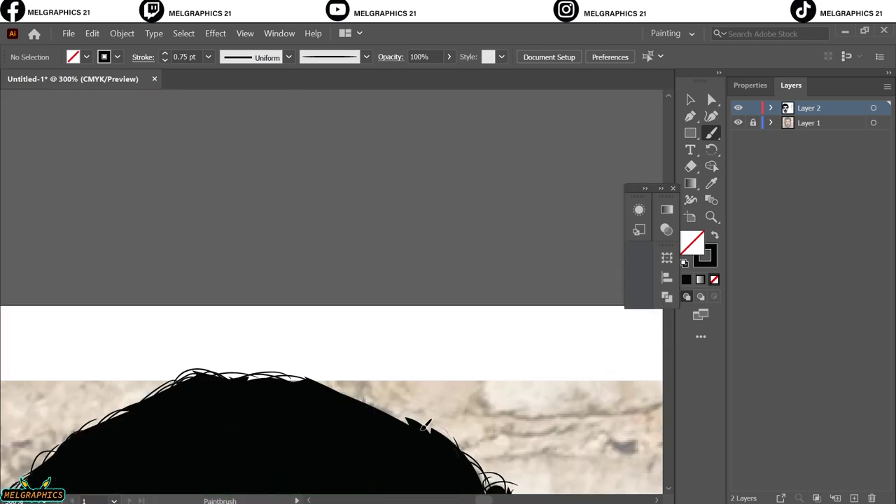
# Fit the artboard and toggle the reference photo off and on to preview the line art
pyautogui.hotkey('ctrl', '0')
pyautogui.click(737, 122)
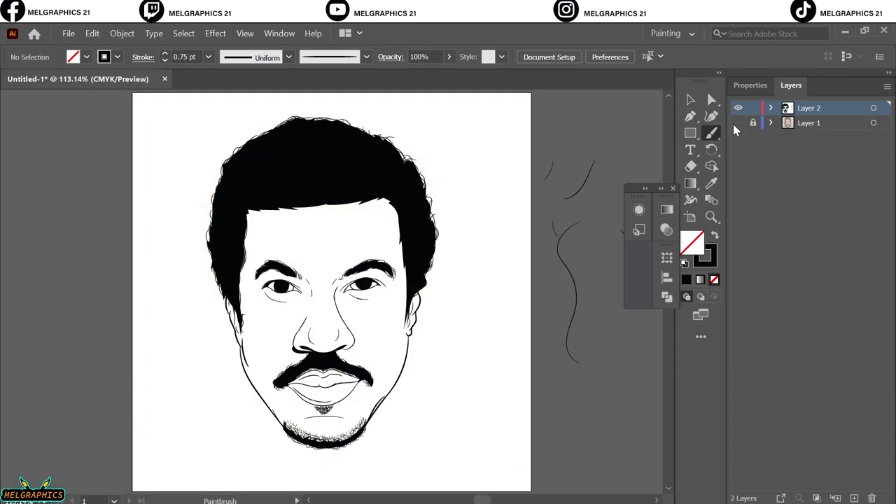
pyautogui.scroll(3, 388, 228)
pyautogui.click(737, 122)
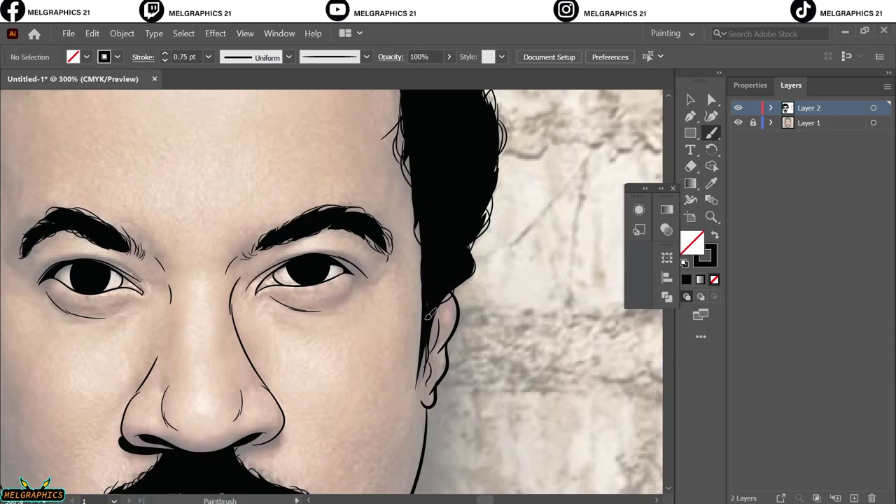
pyautogui.scroll(3, 429, 315)
pyautogui.scroll(5, 489, 336)
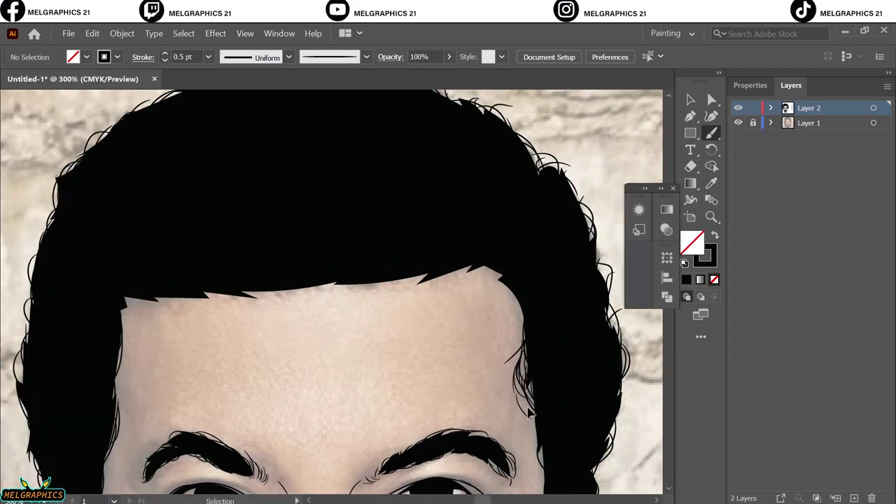
# Hide Layer 1's reference photo and fit the artboard so only the black line art shows
pyautogui.scroll(3, 529, 413)
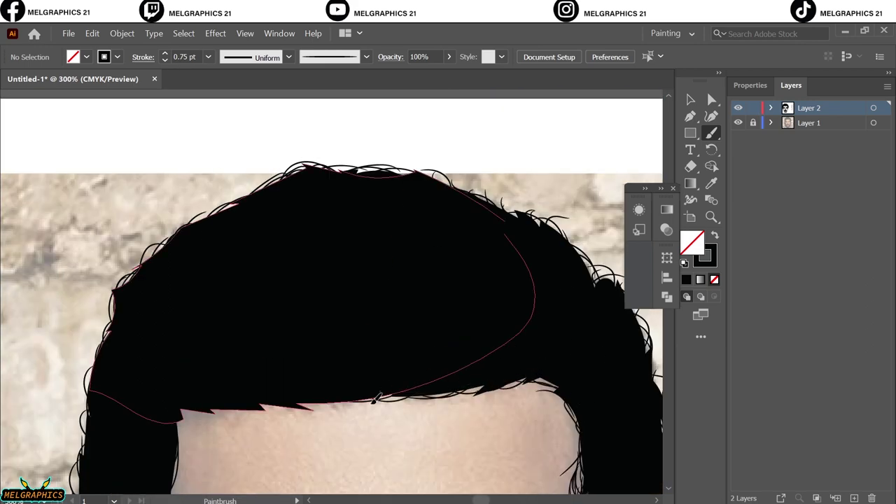
pyautogui.hscroll(-3, 374, 398)
pyautogui.scroll(1, 425, 414)
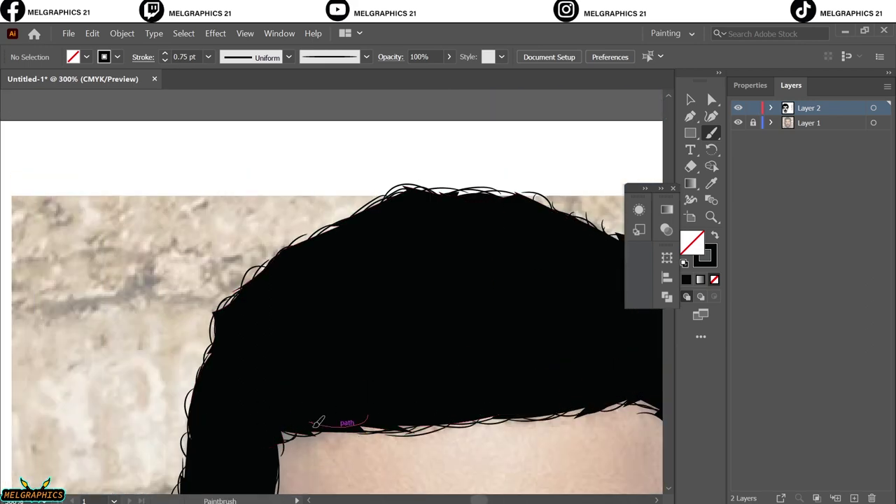
pyautogui.hotkey('ctrl', '0')
pyautogui.click(737, 123)
pyautogui.scroll(5, 289, 225)
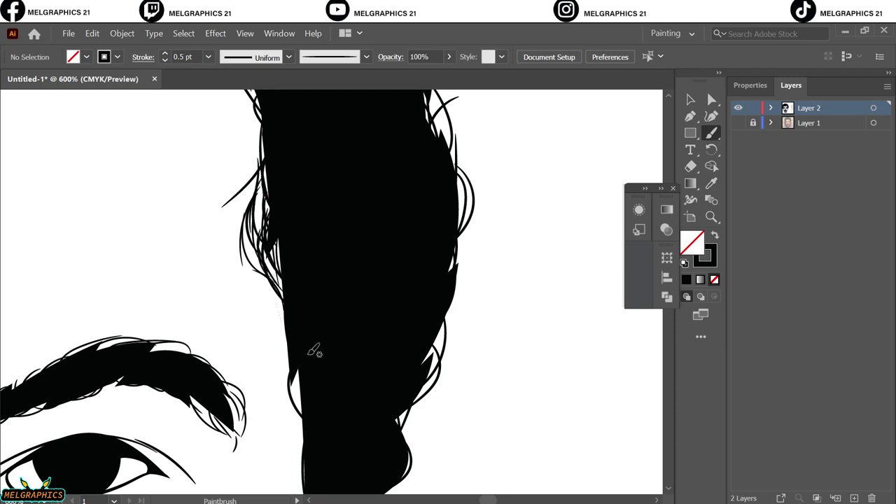
pyautogui.scroll(-2, 313, 350)
pyautogui.hotkey('ctrl', '0')
pyautogui.scroll(4, 276, 253)
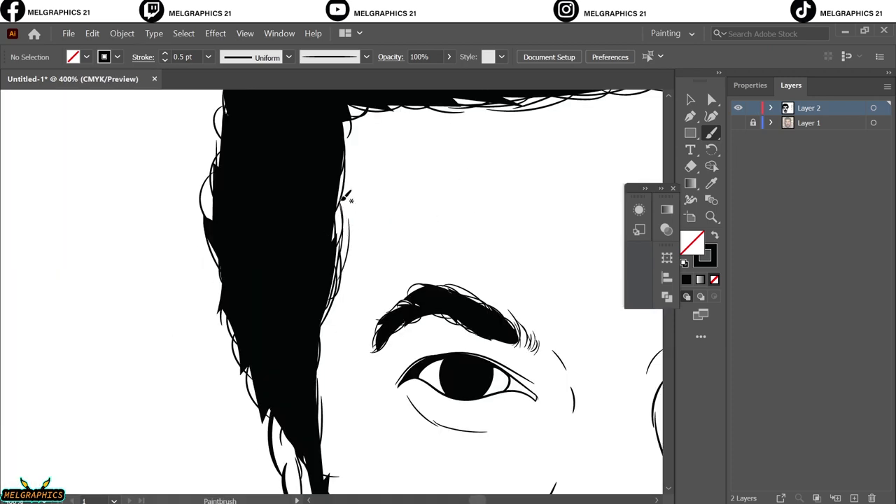
pyautogui.hotkey('ctrl', '0')
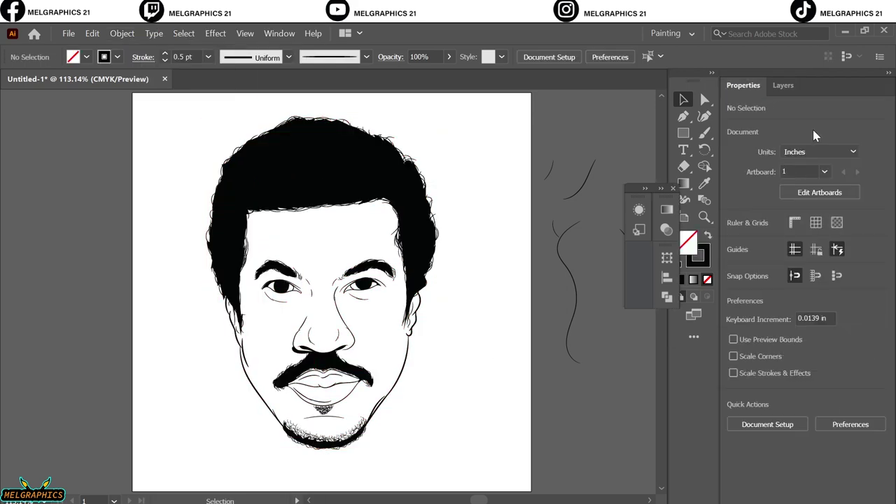
# Duplicate the line-art layer and draw an orange rectangle over the whole portrait
pyautogui.click(690, 133)
pyautogui.click(808, 122)
pyautogui.click(713, 235)
pyautogui.doubleClick(691, 243)
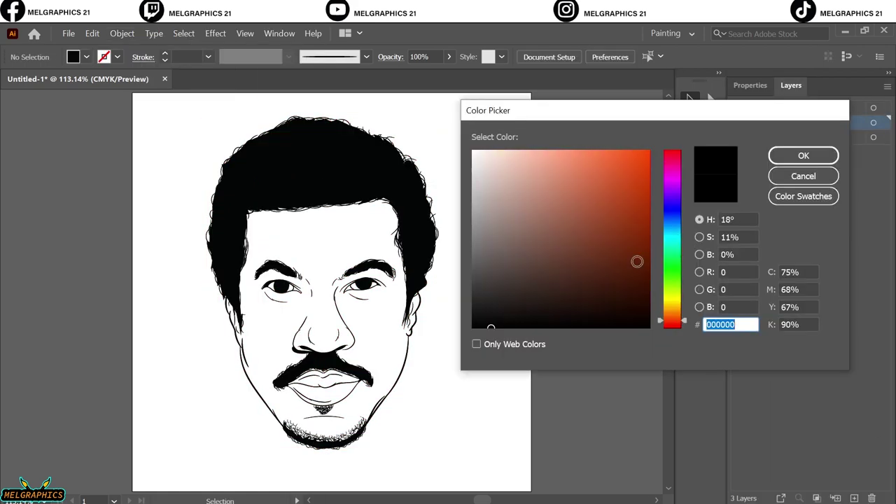
pyautogui.click(743, 154)
pyautogui.moveTo(177, 115); pyautogui.dragTo(462, 478)
# Shift the rectangle to red with Adjust Color Balance and send it behind the line art
pyautogui.click(91, 33)
pyautogui.click(362, 290)
pyautogui.moveTo(625, 216); pyautogui.dragTo(631, 236)
pyautogui.moveTo(625, 257); pyautogui.dragTo(629, 260)
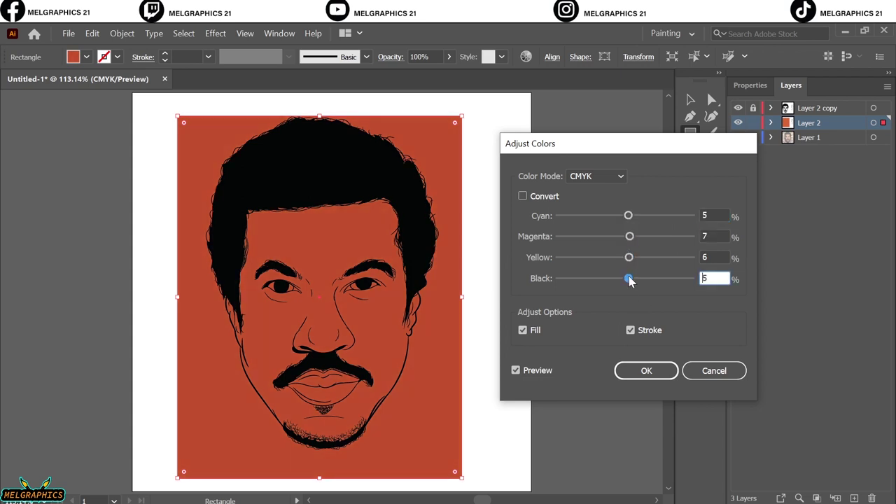
pyautogui.click(635, 367)
pyautogui.click(661, 258)
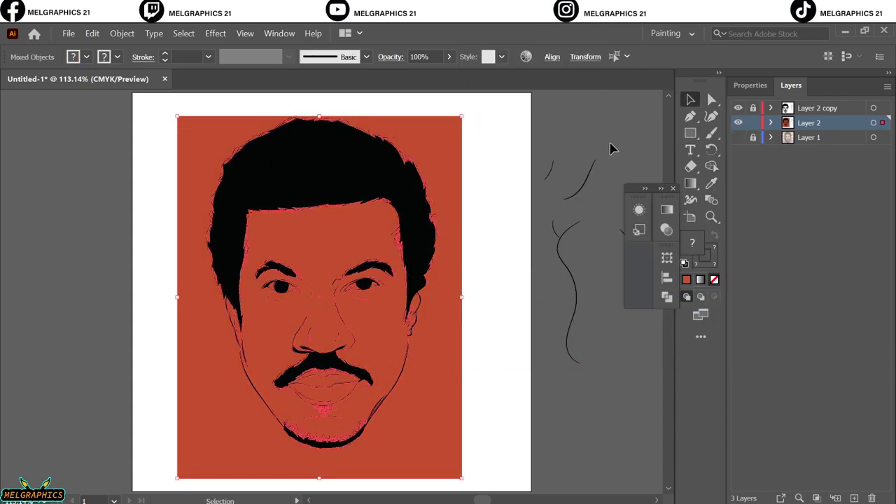
pyautogui.click(610, 144)
# Enter the face group in isolation mode and unlock all its paths
pyautogui.doubleClick(442, 338)
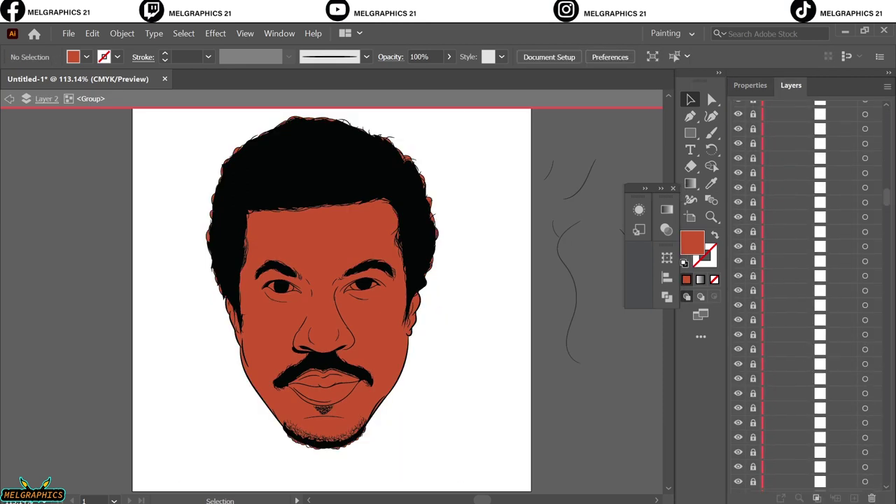
pyautogui.moveTo(753, 261); pyautogui.dragTo(756, 453)
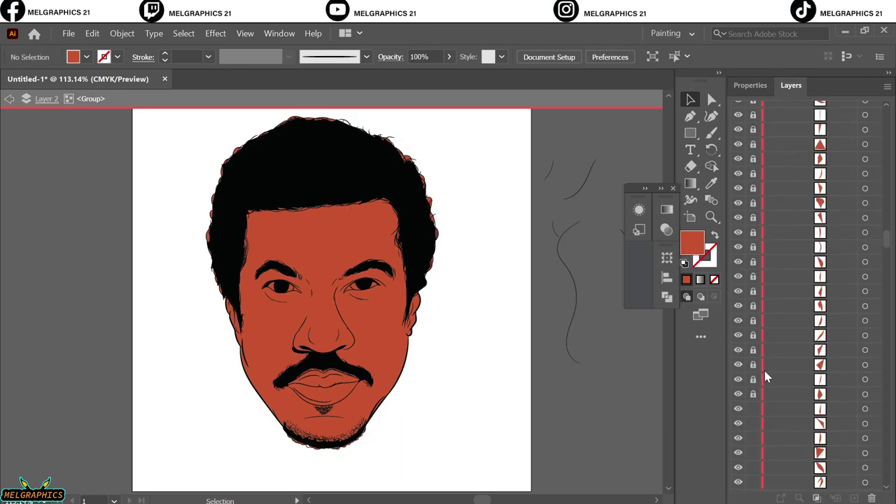
pyautogui.scroll(5, 775, 322)
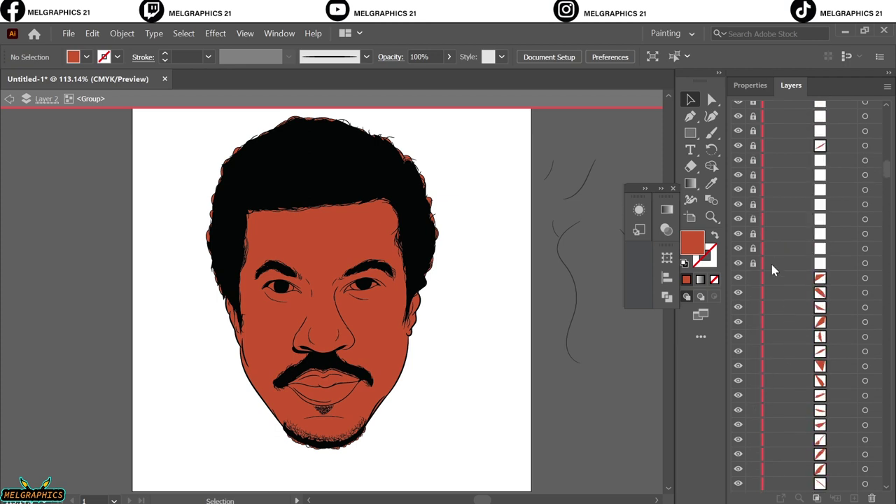
pyautogui.scroll(3, 782, 318)
# Select the hair-top points and both small eye highlight shapes
pyautogui.moveTo(404, 163); pyautogui.dragTo(406, 165)
pyautogui.scroll(2, 406, 165)
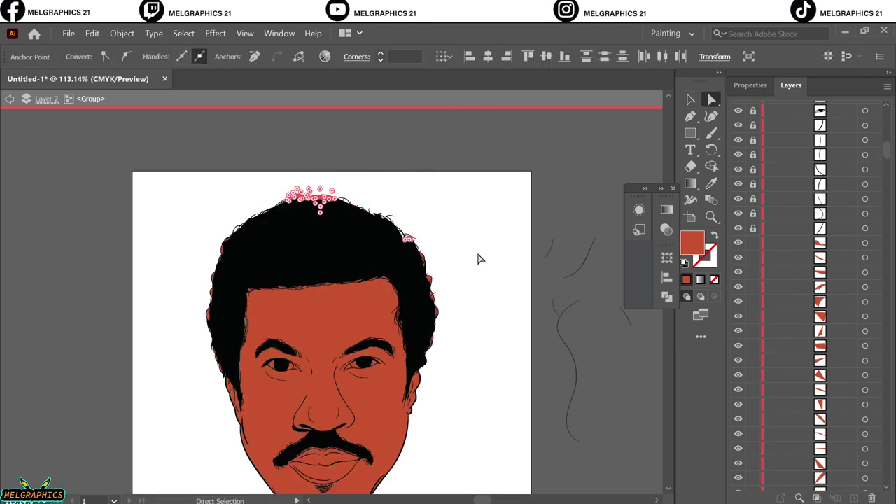
pyautogui.moveTo(442, 352); pyautogui.dragTo(412, 374)
pyautogui.moveTo(238, 378); pyautogui.dragTo(242, 276)
pyautogui.scroll(5, 231, 370)
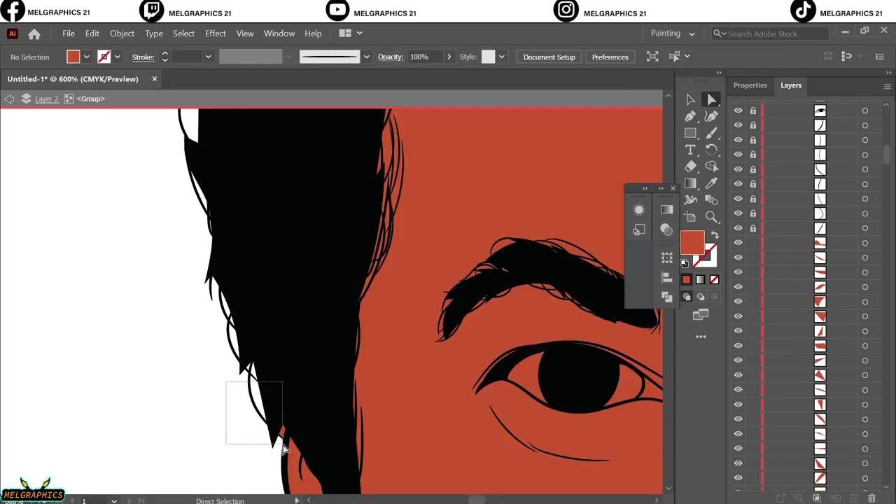
pyautogui.hscroll(5, 332, 301)
pyautogui.click(278, 378)
pyautogui.hscroll(3, 278, 378)
# Fill the eye highlights with white from the Fill swatches, then deselect
pyautogui.click(86, 56)
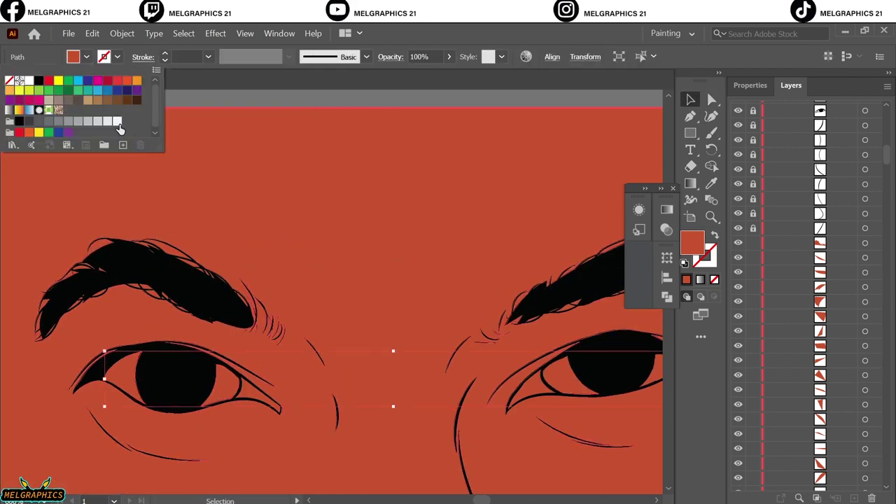
pyautogui.click(21, 83)
pyautogui.hotkey('ctrl', 'shift', 'a')
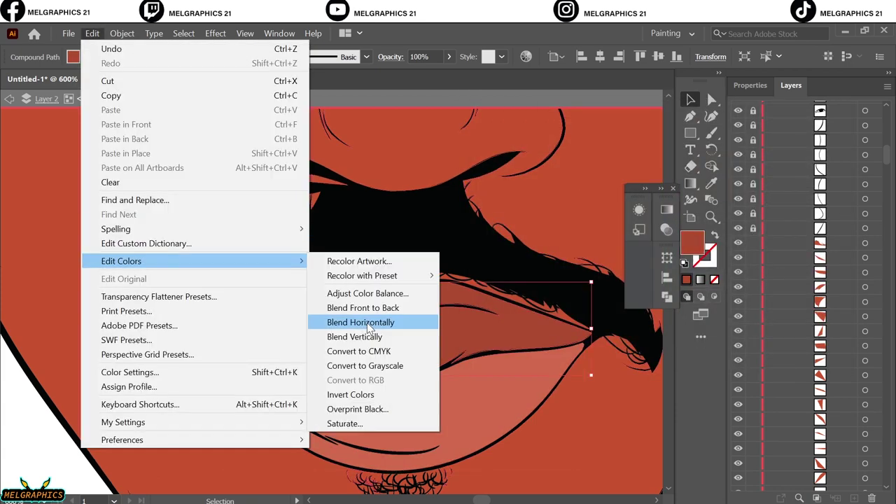
# Use Adjust Color Balance to make the upper lip a darker red, with more cyan and less magenta
pyautogui.click(367, 294)
pyautogui.moveTo(625, 236); pyautogui.dragTo(630, 236)
pyautogui.moveTo(625, 215); pyautogui.dragTo(636, 215)
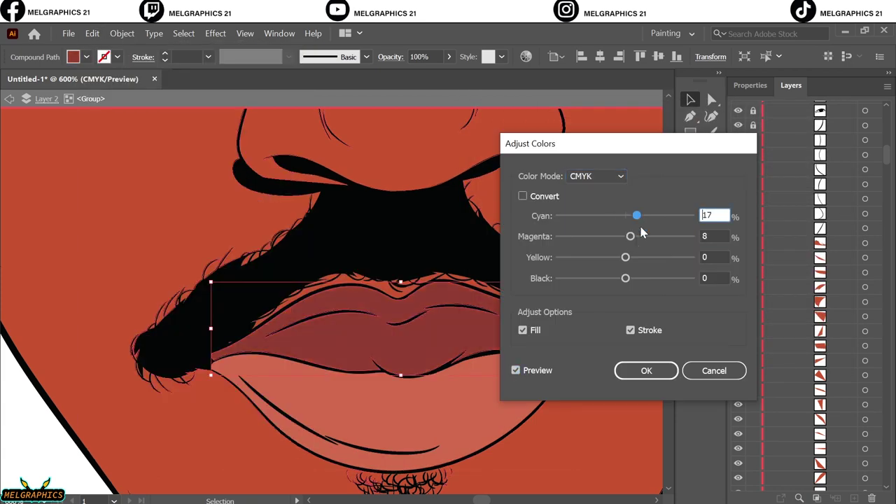
pyautogui.press('Return')
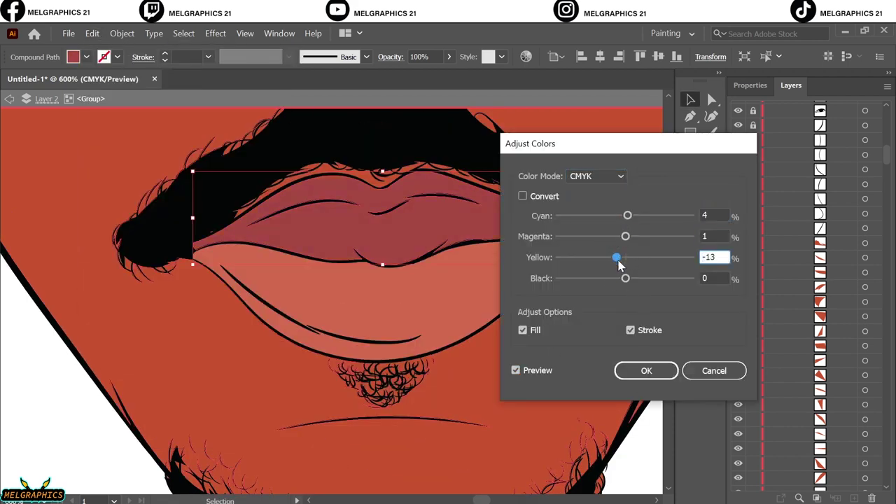
pyautogui.press('Return')
pyautogui.hotkey('ctrl', '0')
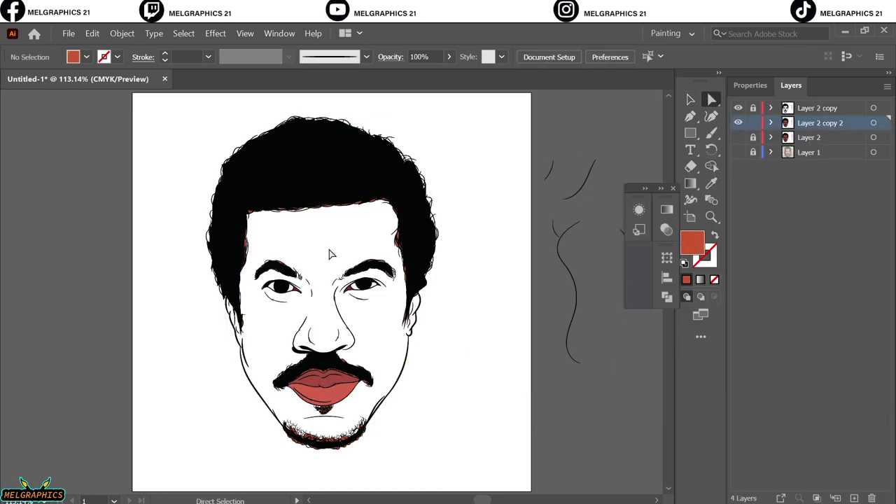
# Select the lips, mustache points, the small path by the left eye and the red patch below the lip
pyautogui.moveTo(461, 281); pyautogui.dragTo(464, 280)
pyautogui.click(264, 288)
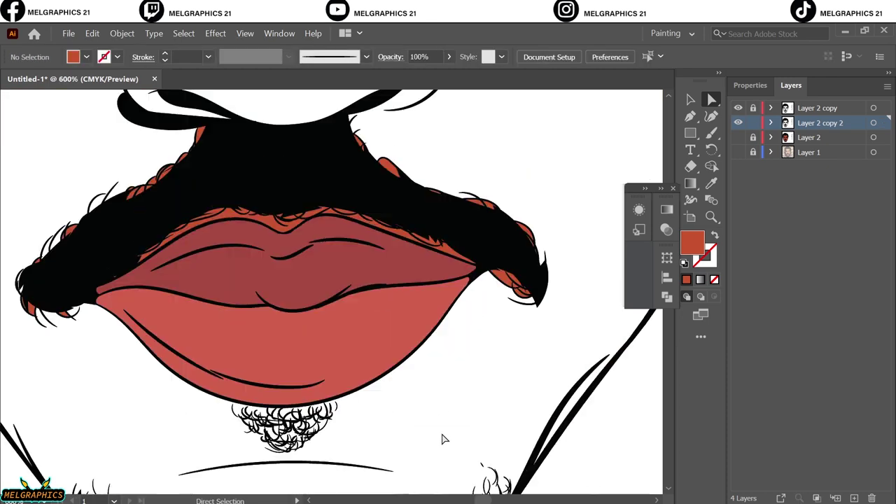
pyautogui.scroll(2, 441, 439)
pyautogui.moveTo(550, 244); pyautogui.dragTo(472, 374)
pyautogui.moveTo(200, 114); pyautogui.dragTo(384, 260)
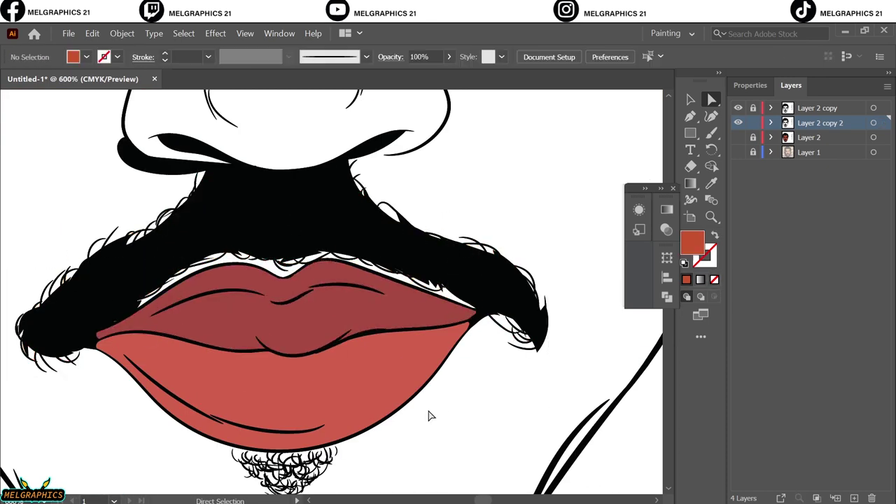
# Fit the artboard in view and show the reference photo behind the portrait
pyautogui.hotkey('ctrl', '0')
pyautogui.press('v')
pyautogui.click(738, 152)
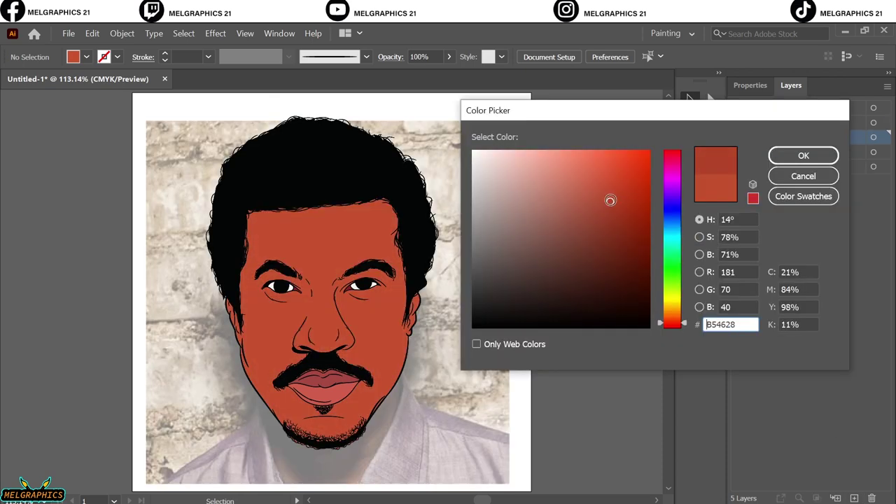
# Sample the red fill and draw a red triangle shadow beside the nose
pyautogui.press('i')
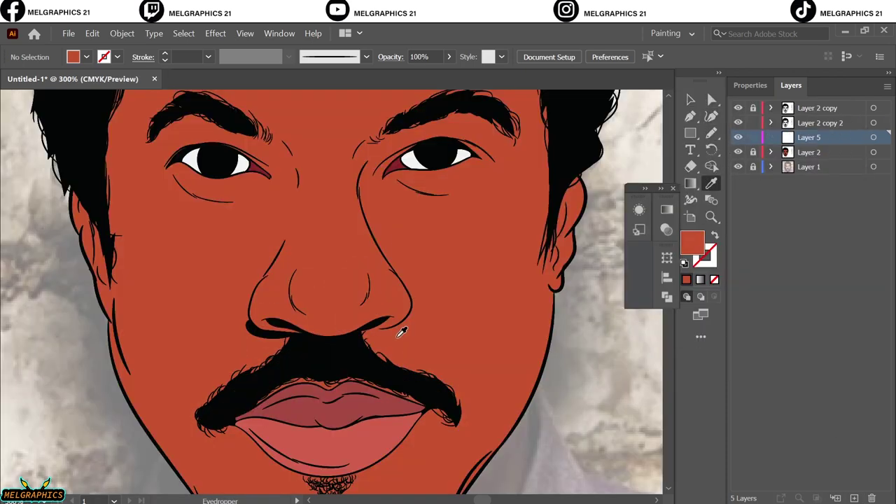
pyautogui.doubleClick(691, 243)
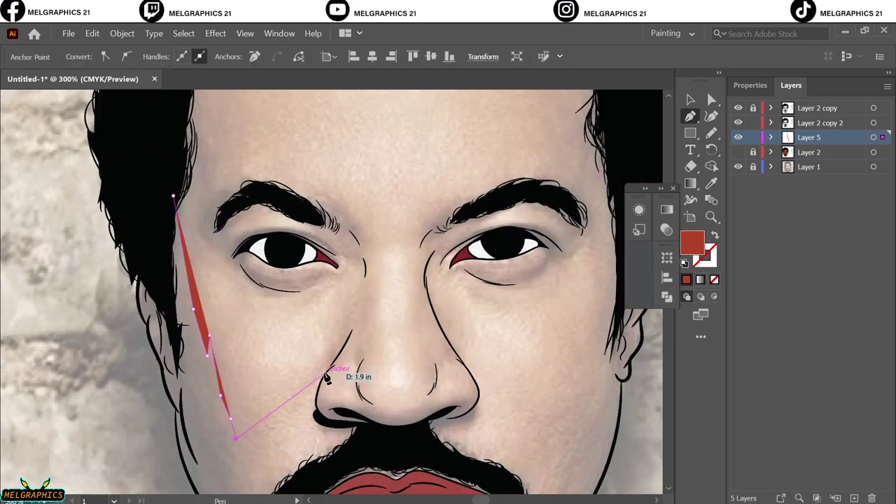
pyautogui.click(244, 432)
pyautogui.click(332, 363)
pyautogui.scroll(3, 336, 361)
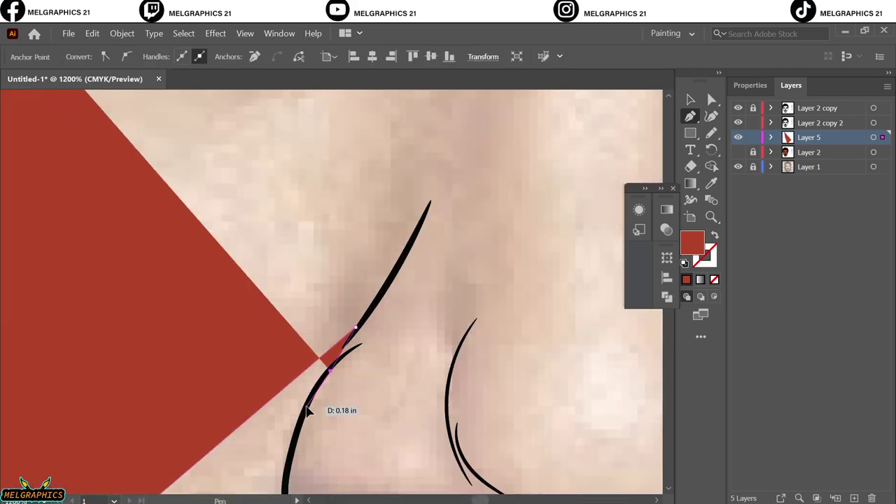
pyautogui.scroll(-3, 329, 357)
pyautogui.click(246, 370)
# Draw a red shadow stripe below the mustache and along the jaw outline
pyautogui.scroll(3, 310, 365)
pyautogui.scroll(-4, 252, 378)
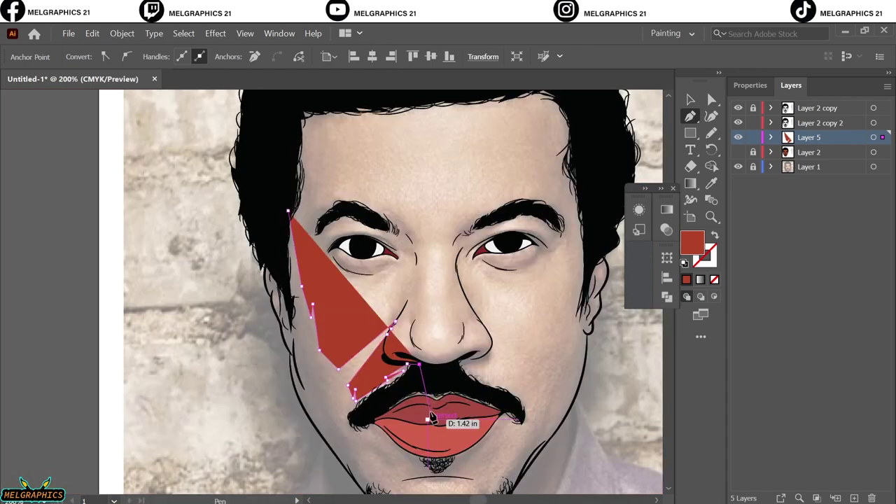
pyautogui.scroll(3, 427, 420)
pyautogui.click(285, 188)
pyautogui.click(264, 273)
pyautogui.click(290, 358)
pyautogui.click(374, 476)
pyautogui.click(260, 369)
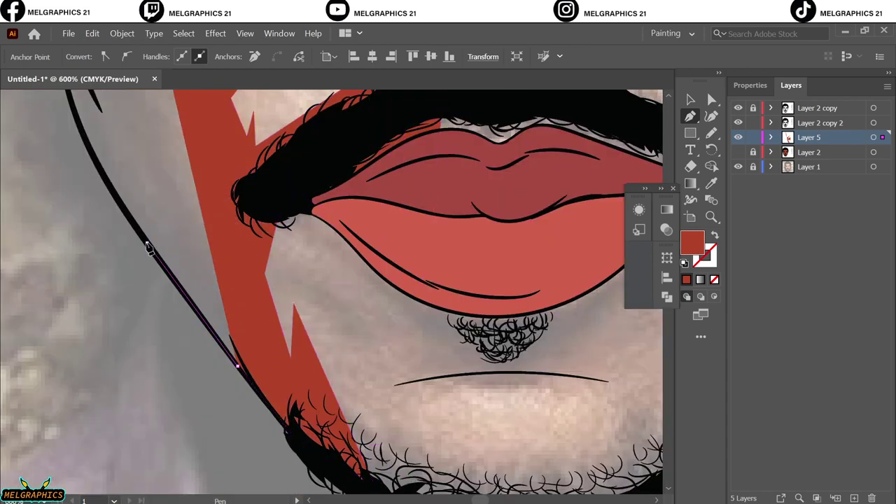
# Extend the red shadow up the cheek, above the eye and along the eyebrow
pyautogui.scroll(5, 210, 280)
pyautogui.click(339, 416)
pyautogui.click(310, 333)
pyautogui.scroll(3, 307, 231)
pyautogui.scroll(2, 210, 252)
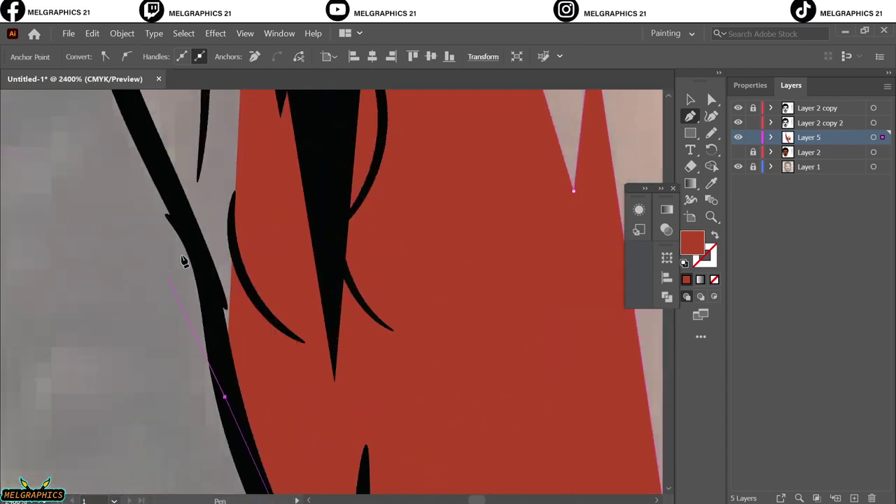
pyautogui.scroll(2, 105, 259)
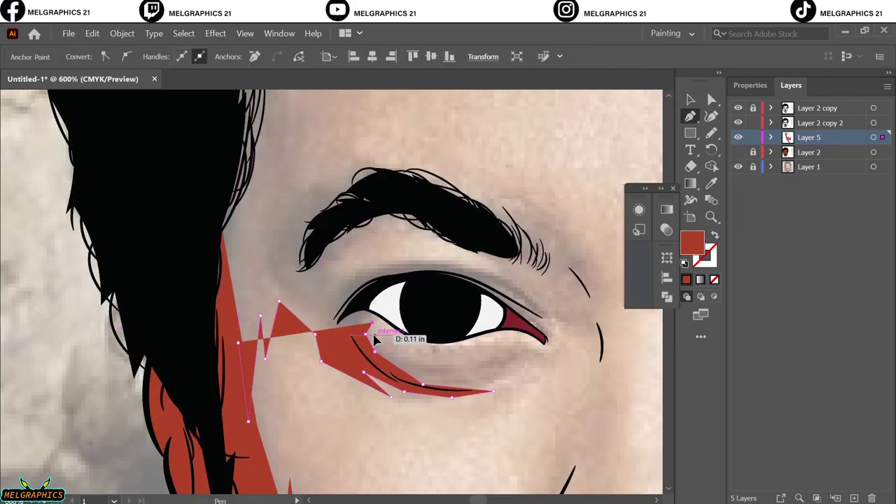
pyautogui.scroll(2, 374, 339)
pyautogui.click(358, 316)
pyautogui.scroll(5, 301, 315)
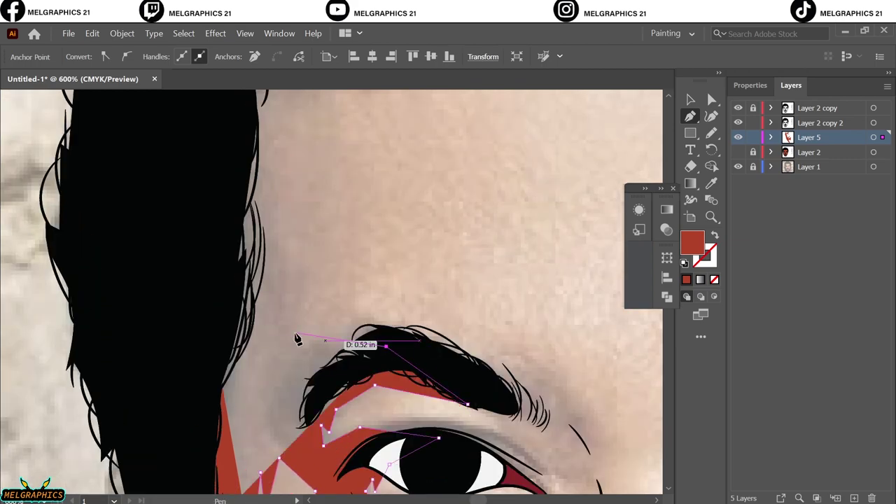
pyautogui.click(297, 254)
pyautogui.scroll(6, 297, 254)
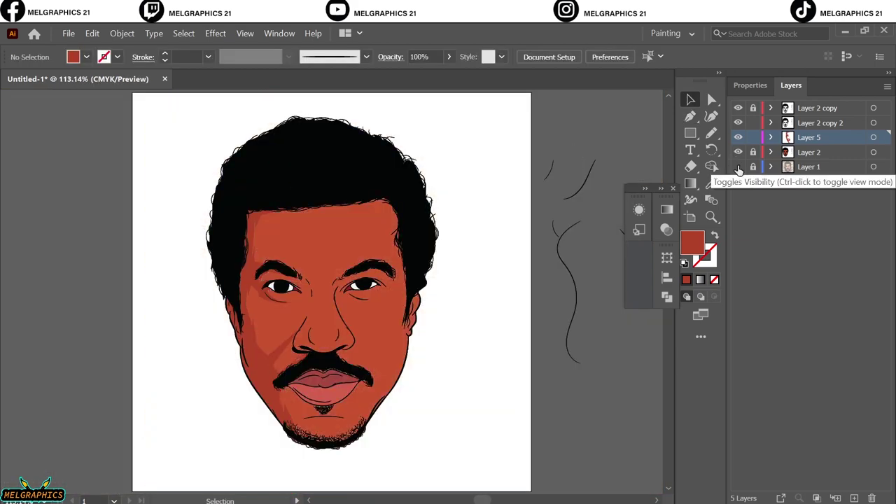
# Start a red shadow stripe beside the lips and trace it down the chin
pyautogui.click(738, 167)
pyautogui.click(738, 151)
pyautogui.scroll(8, 308, 420)
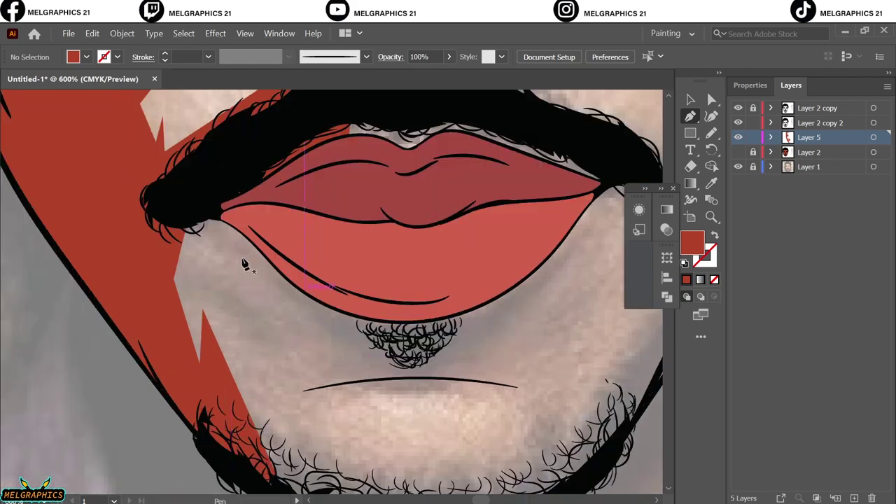
pyautogui.press('p')
pyautogui.click(327, 330)
pyautogui.click(321, 361)
pyautogui.click(301, 389)
pyautogui.scroll(-2, 301, 390)
pyautogui.click(500, 480)
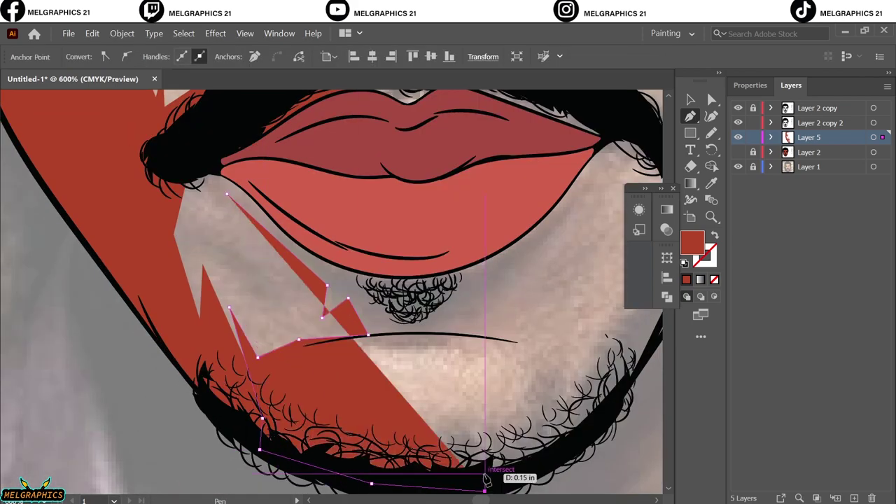
# Trace the chin shadow along the beard line, correct the fill/stroke swap, and finish it
pyautogui.hscroll(3, 499, 480)
pyautogui.click(543, 342)
pyautogui.click(583, 287)
pyautogui.hotkey('shift', 'x')
pyautogui.hscroll(3, 580, 217)
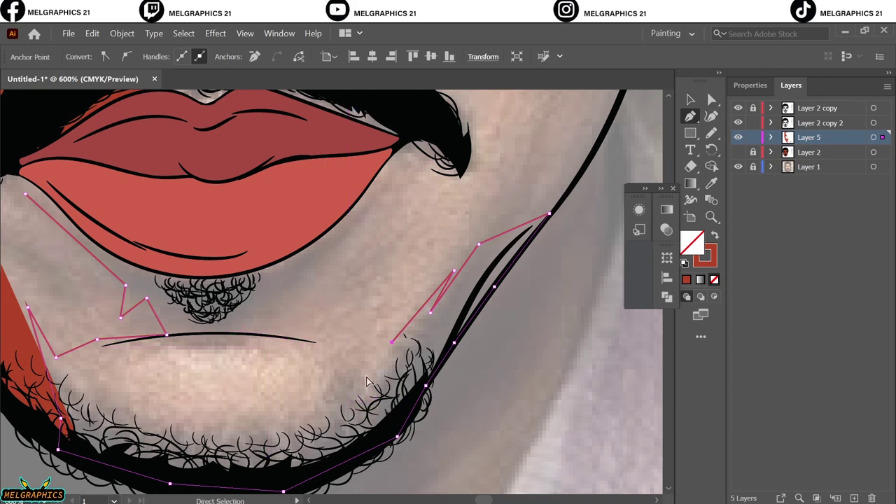
pyautogui.hotkey('ctrl', 'z')
pyautogui.hotkey('ctrl', 'z')
pyautogui.hotkey('ctrl', 'z')
pyautogui.hotkey('shift', 'x')
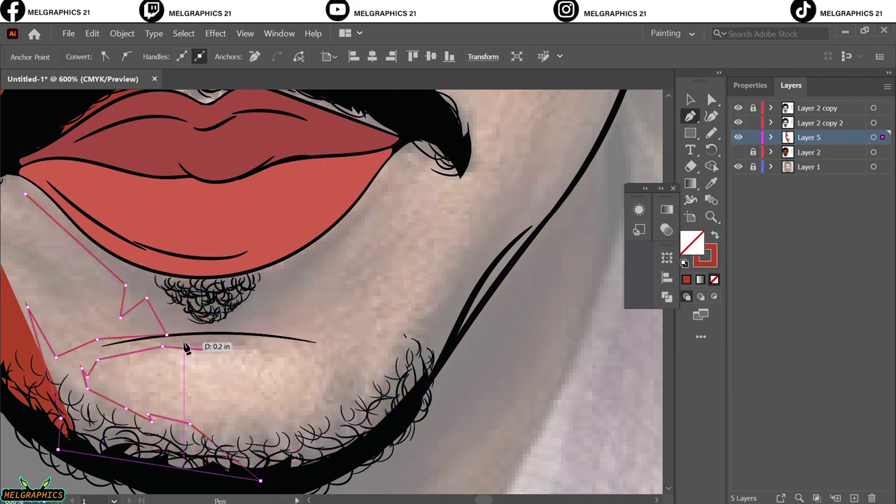
pyautogui.scroll(2, 260, 326)
pyautogui.click(327, 340)
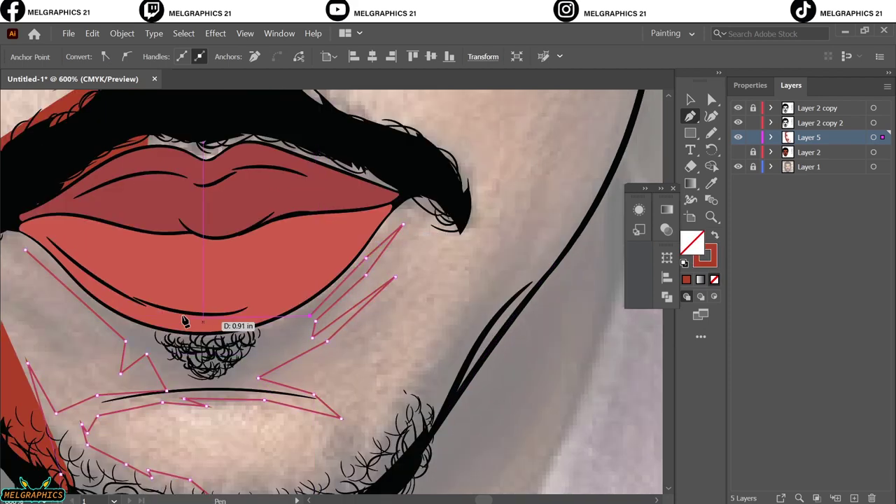
pyautogui.hotkey('shift', 'x')
# Draw red shadow shapes beside the mouth and along the beard
pyautogui.keyDown('ctrl'); pyautogui.click(408, 276); pyautogui.keyUp('ctrl')
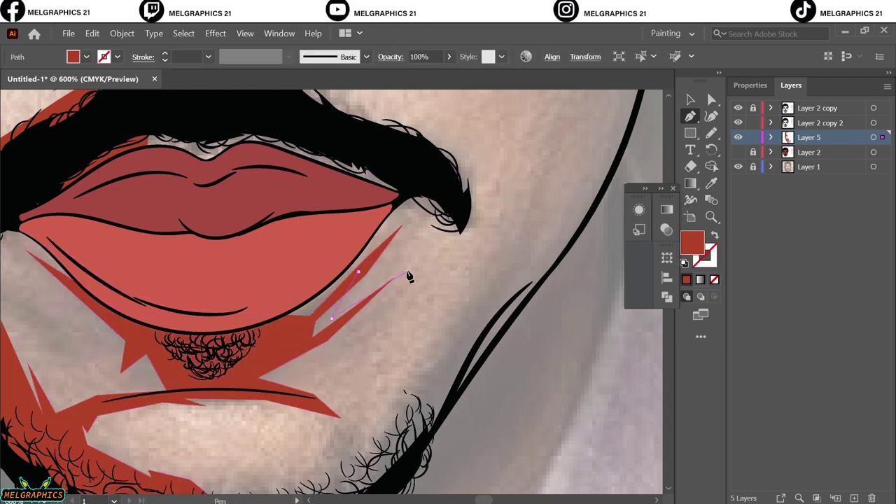
pyautogui.click(312, 362)
pyautogui.scroll(-2, 404, 453)
pyautogui.click(246, 426)
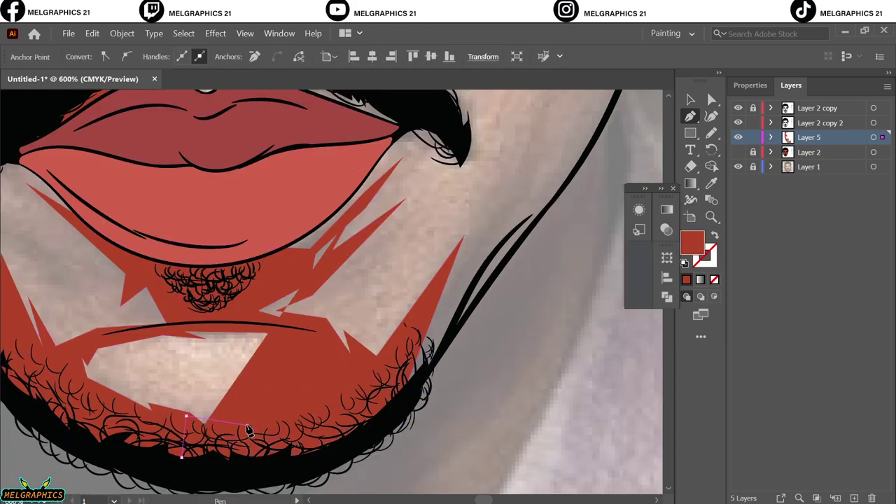
pyautogui.click(223, 309)
pyautogui.click(245, 236)
pyautogui.keyDown('ctrl'); pyautogui.click(531, 390); pyautogui.keyUp('ctrl')
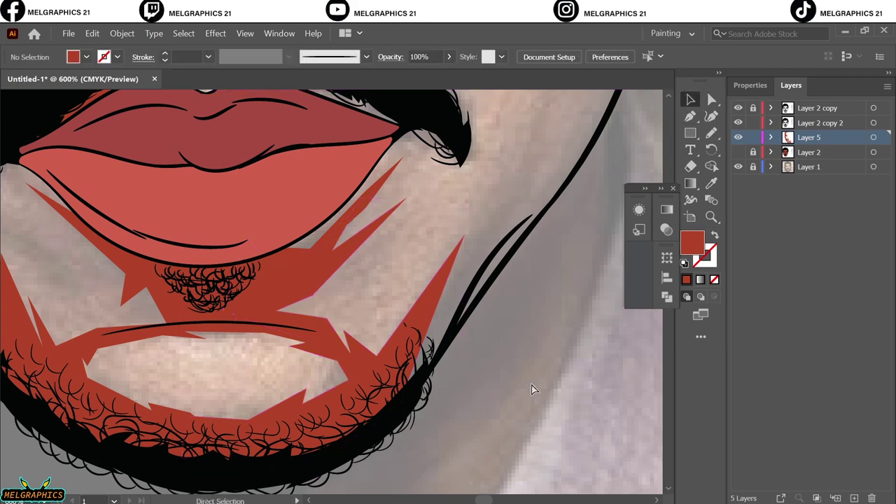
pyautogui.hotkey('ctrl', '0')
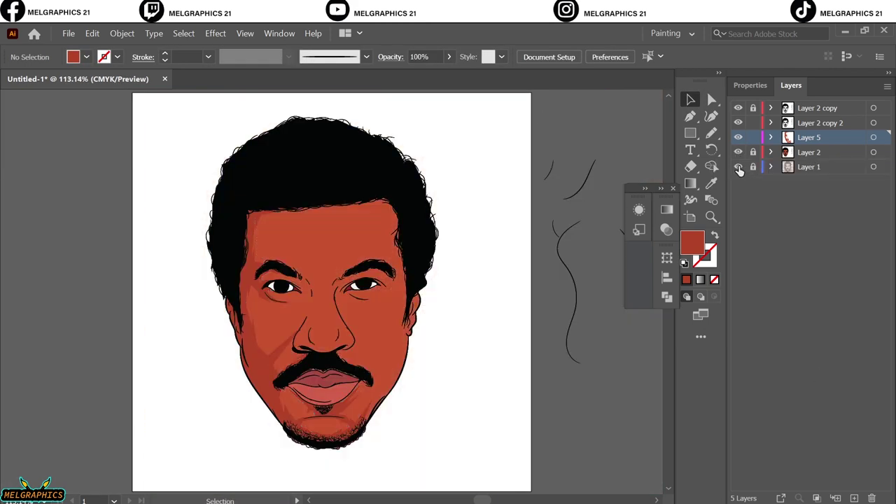
# Draw a small red shadow shape at the mouth corner
pyautogui.press('p')
pyautogui.keyDown('alt'); pyautogui.scroll(5, 297, 400); pyautogui.keyUp('alt')
pyautogui.keyDown('alt'); pyautogui.scroll(-1, 298, 400); pyautogui.keyUp('alt')
pyautogui.click(369, 192)
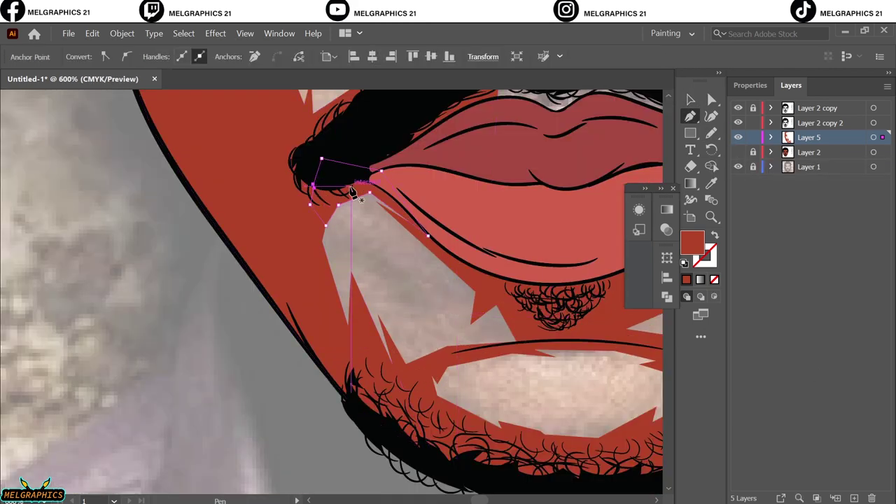
pyautogui.click(355, 191)
pyautogui.scroll(5, 160, 259)
pyautogui.keyDown('alt'); pyautogui.scroll(1, 161, 259); pyautogui.keyUp('alt')
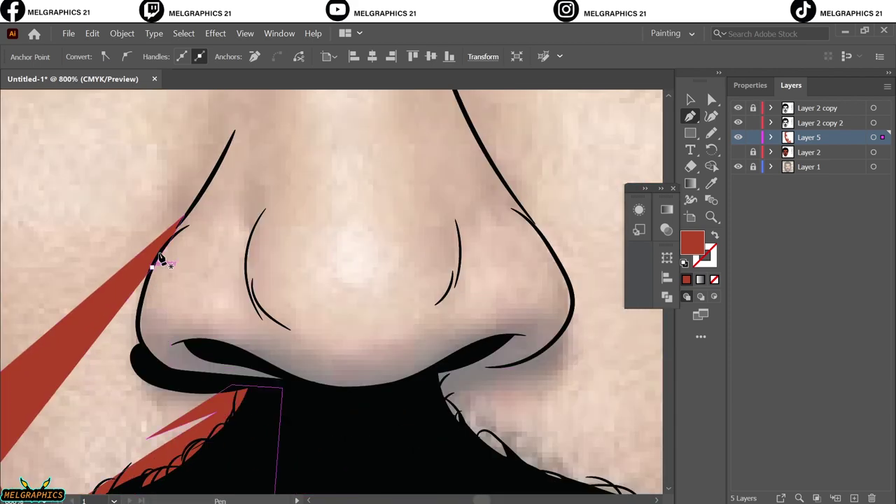
# Outline a red shadow along the left nostril
pyautogui.click(228, 260)
pyautogui.click(235, 256)
pyautogui.click(242, 224)
pyautogui.click(253, 207)
pyautogui.click(282, 189)
pyautogui.click(251, 266)
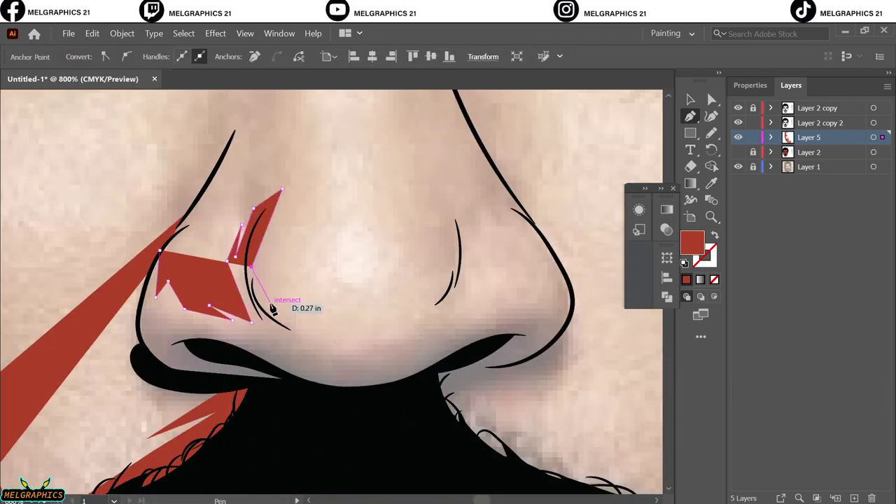
# Extend the nostril shadow across the base of the nose
pyautogui.click(346, 343)
pyautogui.click(431, 327)
pyautogui.click(422, 383)
pyautogui.click(322, 418)
pyautogui.click(248, 383)
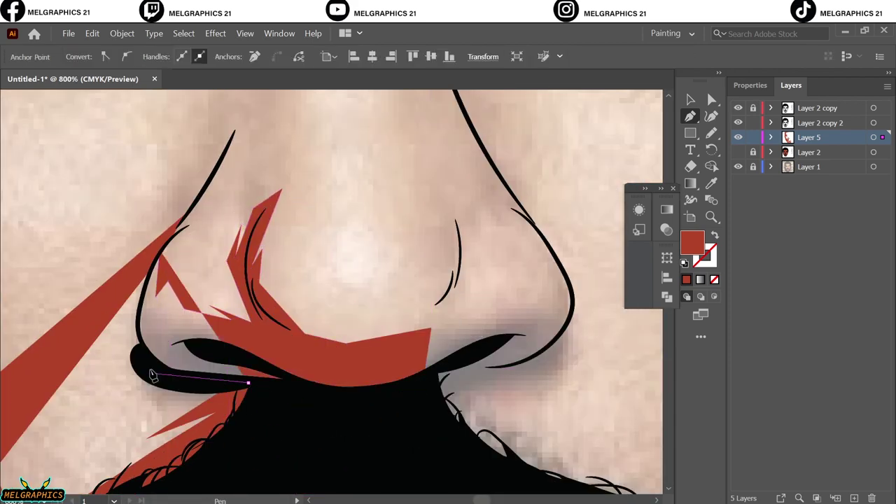
pyautogui.click(152, 373)
pyautogui.scroll(2, 424, 233)
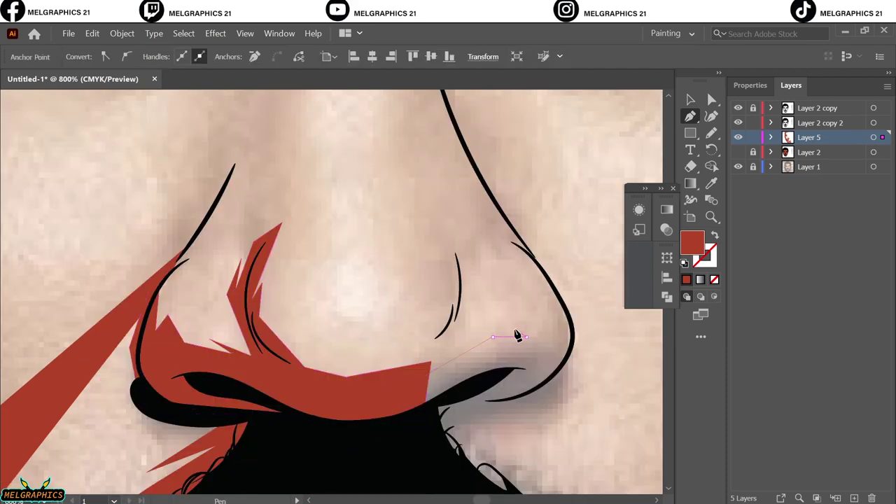
# Outline the shadow around the right nostril and above the nose tip, then close it
pyautogui.click(496, 240)
pyautogui.click(576, 369)
pyautogui.click(420, 380)
pyautogui.scroll(2, 420, 379)
pyautogui.click(411, 405)
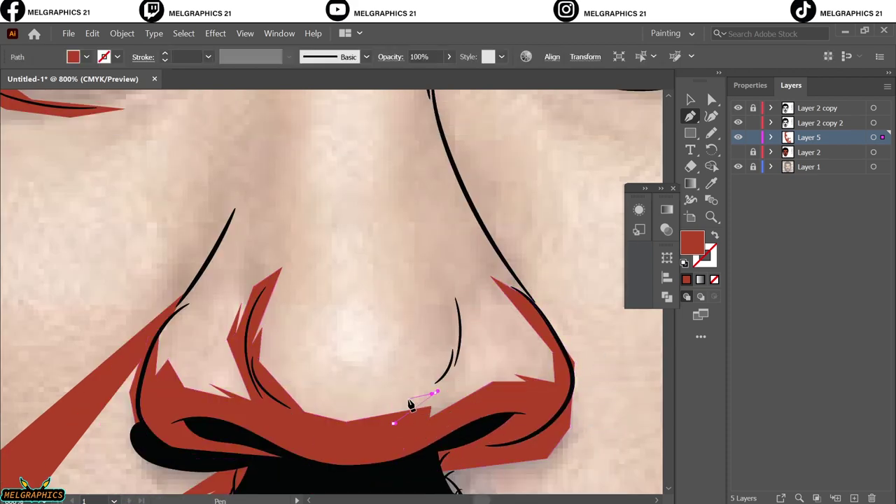
pyautogui.click(447, 308)
pyautogui.click(403, 223)
pyautogui.click(334, 247)
pyautogui.click(380, 439)
pyautogui.press('v')
pyautogui.click(572, 203)
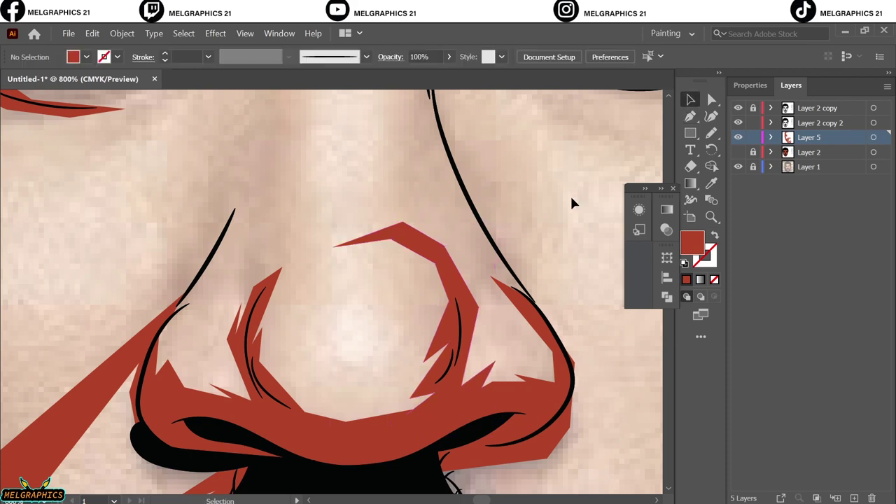
pyautogui.hotkey('ctrl', '0')
# Draw a red shadow down the left side of the nose, extending up toward the eyebrow
pyautogui.click(738, 167)
pyautogui.press('p')
pyautogui.scroll(3, 414, 282)
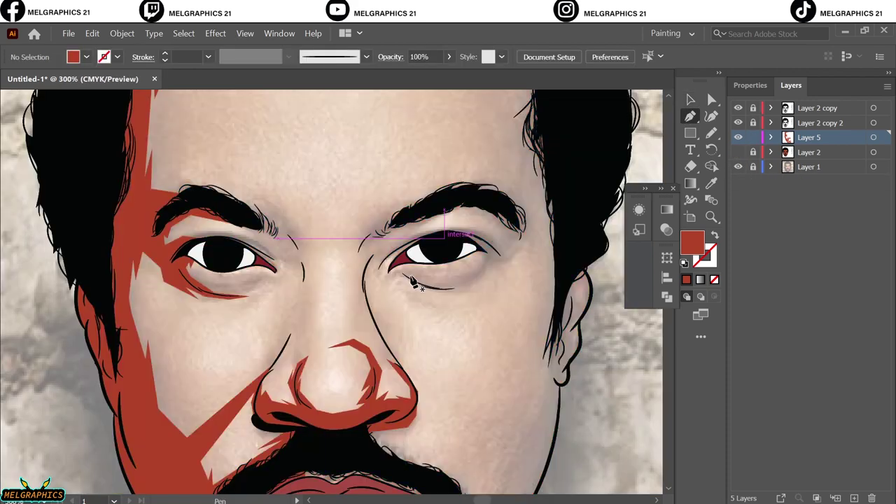
pyautogui.scroll(1, 413, 282)
pyautogui.click(297, 272)
pyautogui.click(292, 323)
pyautogui.click(287, 362)
pyautogui.click(246, 424)
pyautogui.click(273, 214)
pyautogui.click(219, 169)
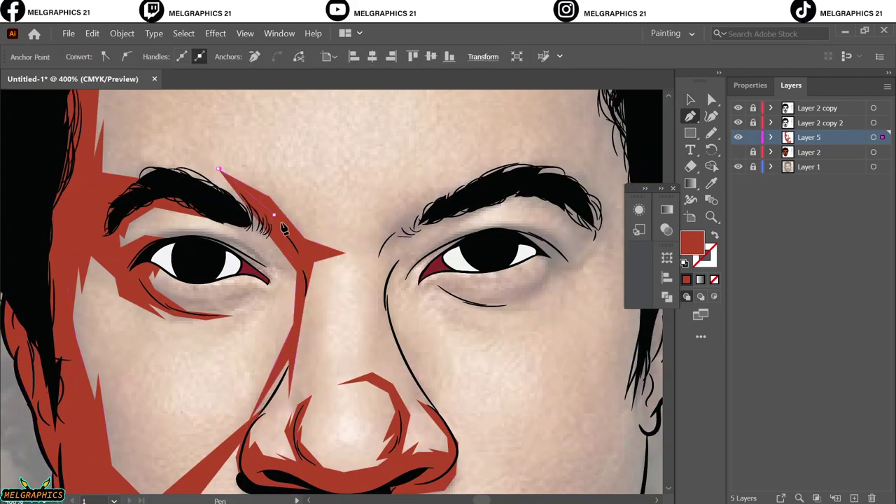
pyautogui.click(297, 273)
pyautogui.scroll(3, 294, 283)
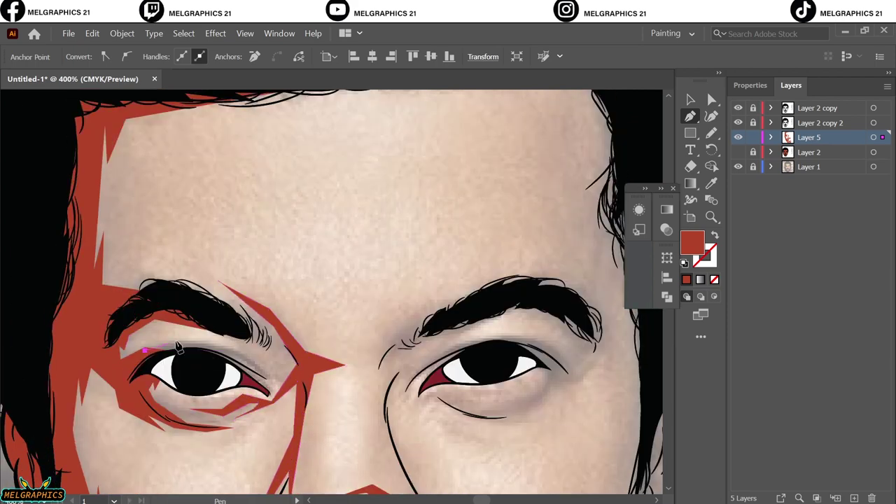
# Trace red shadows down the right side of the nose and around the right eye
pyautogui.hscroll(2, 428, 356)
pyautogui.scroll(-1, 429, 356)
pyautogui.scroll(-2, 370, 280)
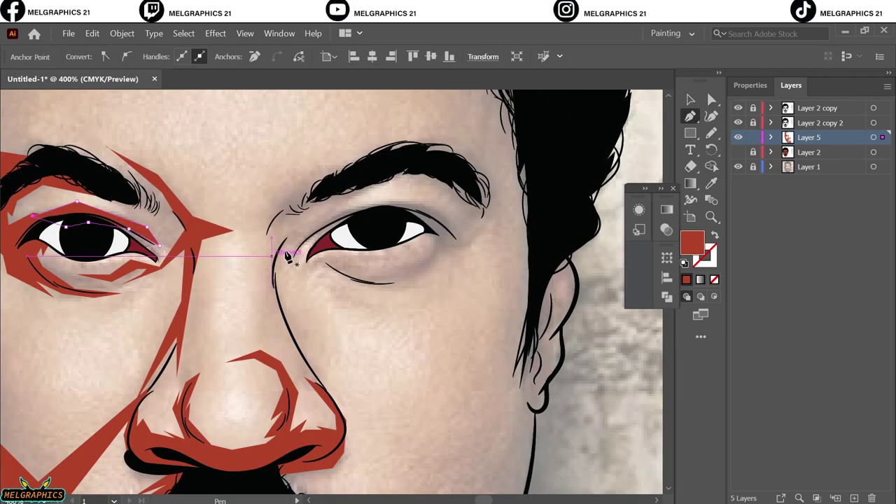
pyautogui.click(272, 266)
pyautogui.click(336, 406)
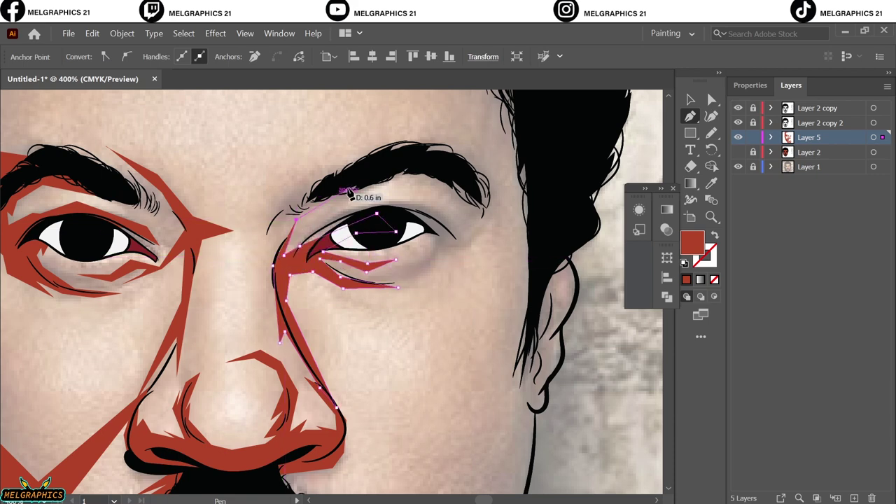
pyautogui.click(376, 187)
pyautogui.click(445, 188)
pyautogui.click(460, 243)
pyautogui.click(494, 172)
pyautogui.click(449, 131)
# Extend the shadow over the right eyebrow and close it, then start a small shadow beside the eye
pyautogui.click(324, 166)
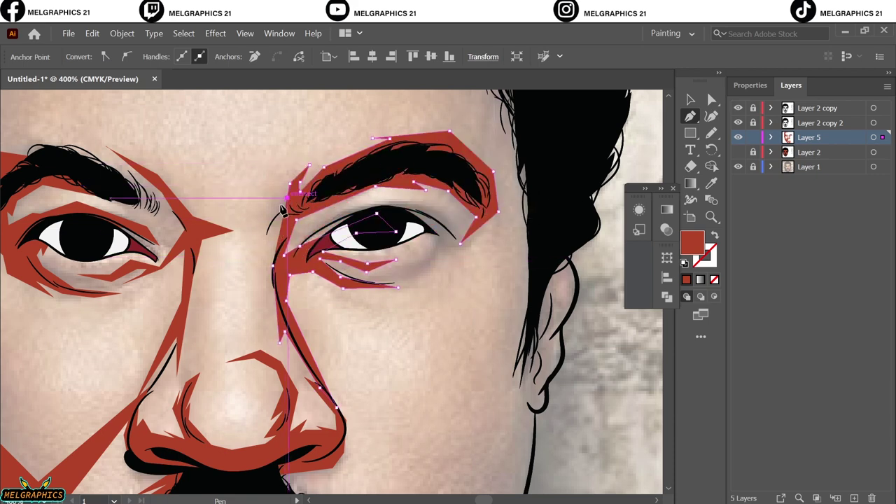
pyautogui.hscroll(-2, 245, 236)
pyautogui.scroll(2, 220, 330)
pyautogui.click(288, 302)
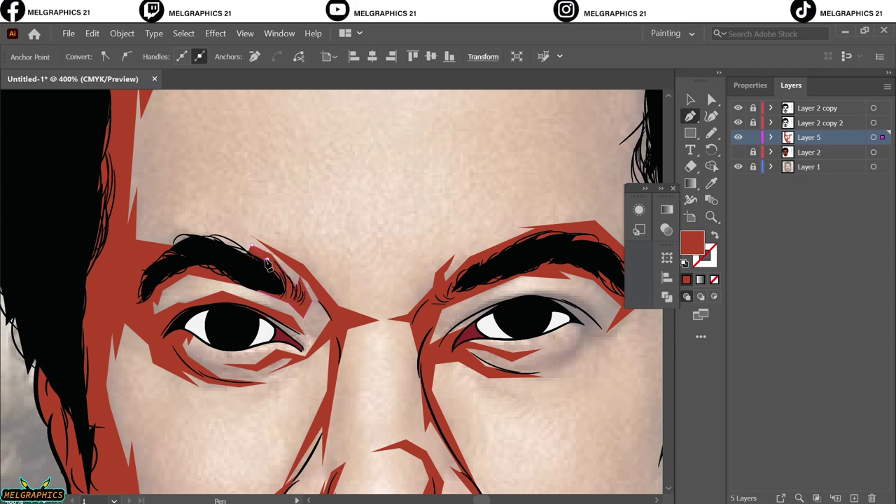
pyautogui.click(234, 283)
pyautogui.hscroll(2, 310, 294)
pyautogui.scroll(-1, 344, 260)
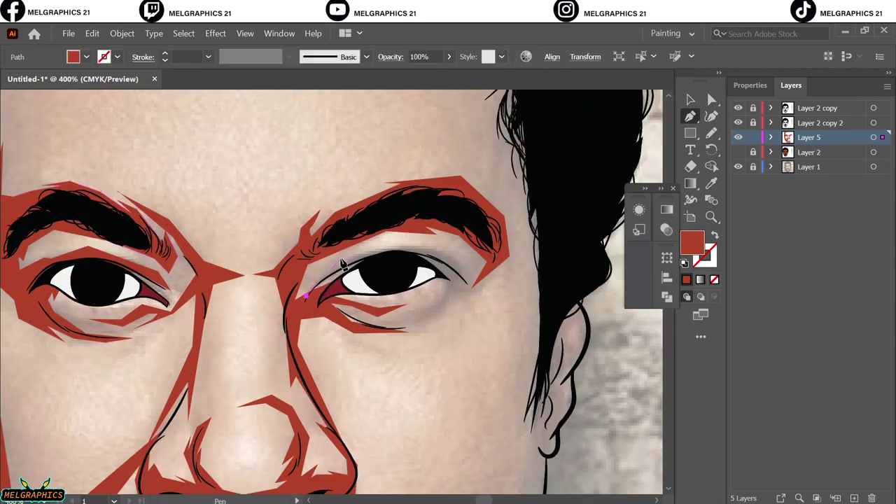
pyautogui.click(476, 287)
pyautogui.click(442, 310)
# Start a red shadow strip on the right cheek, running from the temple down toward the jaw
pyautogui.hotkey('ctrl', 'shift', 'a')
pyautogui.hotkey('ctrl', '0')
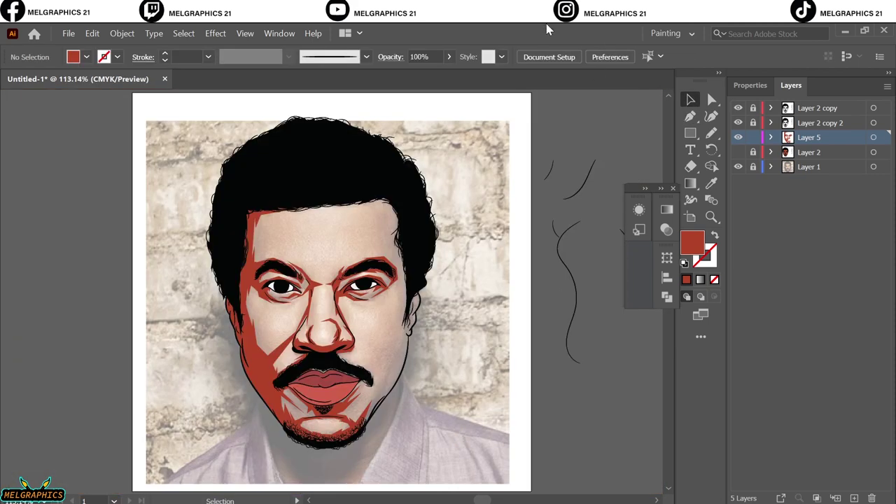
pyautogui.scroll(2, 304, 280)
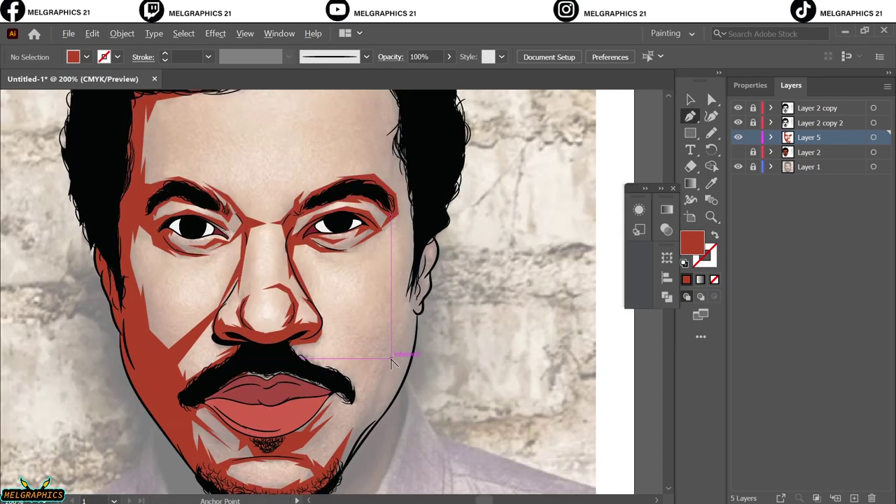
pyautogui.scroll(2, 392, 252)
pyautogui.click(393, 189)
pyautogui.click(394, 310)
pyautogui.click(410, 348)
# Continue the cheek shadow to the mustache corner and down the chin
pyautogui.scroll(-3, 408, 370)
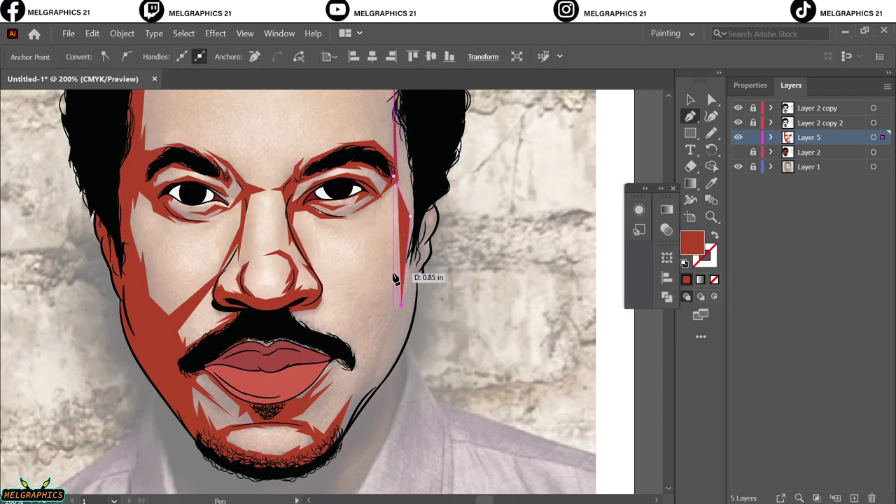
pyautogui.click(381, 318)
pyautogui.click(326, 358)
pyautogui.click(339, 385)
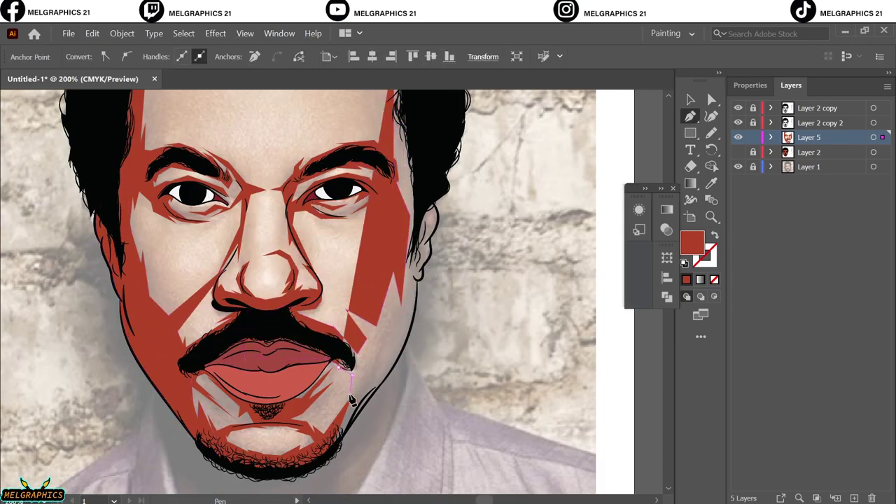
pyautogui.click(320, 400)
pyautogui.click(312, 442)
# Trace the cheek shadow back up the jawline to a point near the temple
pyautogui.scroll(2, 331, 420)
pyautogui.scroll(-1, 353, 418)
pyautogui.click(428, 312)
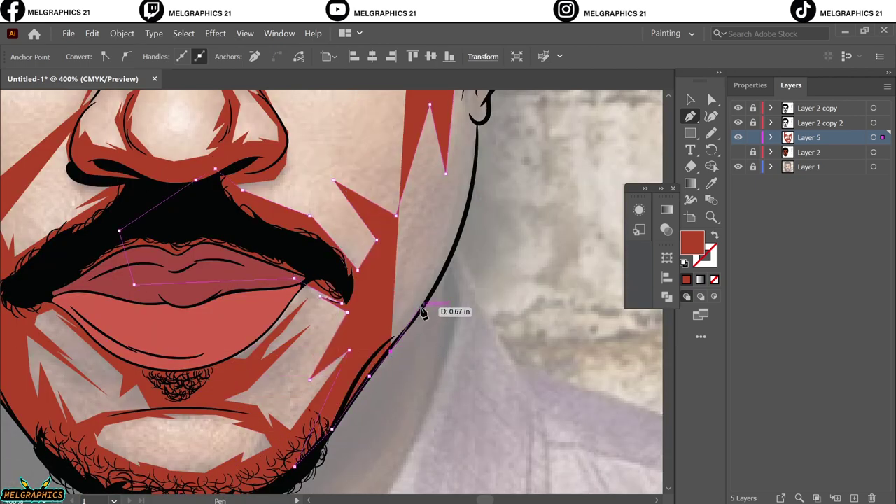
pyautogui.scroll(3, 462, 322)
pyautogui.click(470, 363)
pyautogui.click(481, 308)
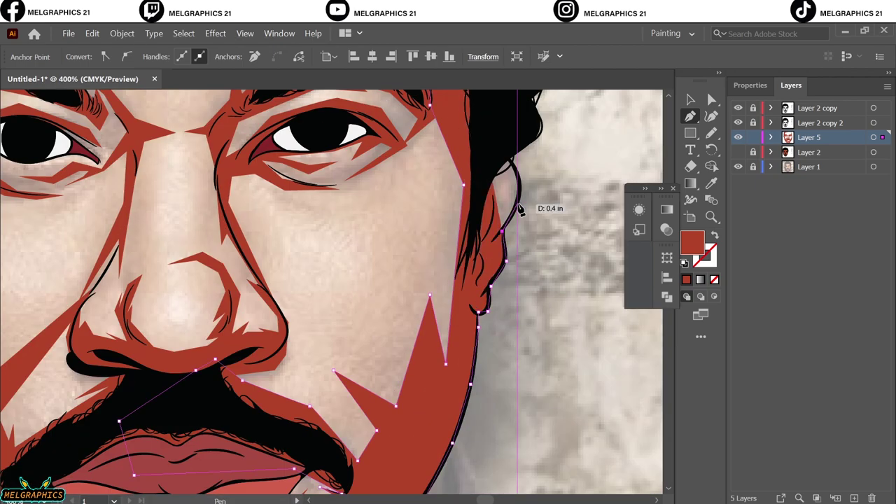
pyautogui.click(501, 146)
pyautogui.scroll(5, 476, 175)
# Fit the whole portrait in view and pick a new fill colour
pyautogui.hotkey('ctrl', '0')
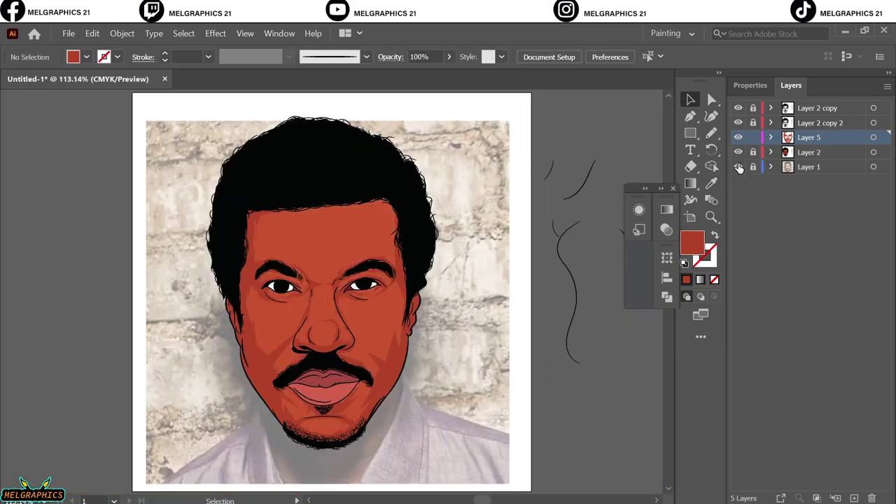
pyautogui.scroll(5, 360, 376)
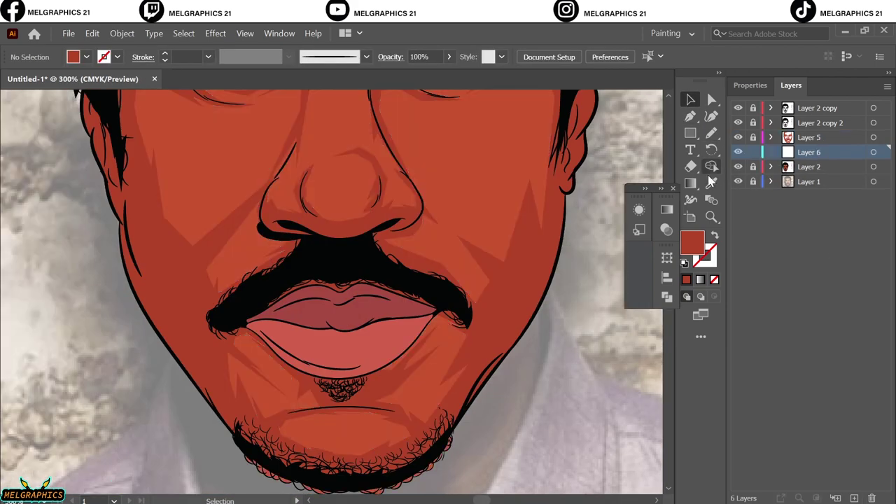
pyautogui.doubleClick(691, 242)
# Confirm the new fill colour and trace a red shading shape on the left cheek
pyautogui.press('Return')
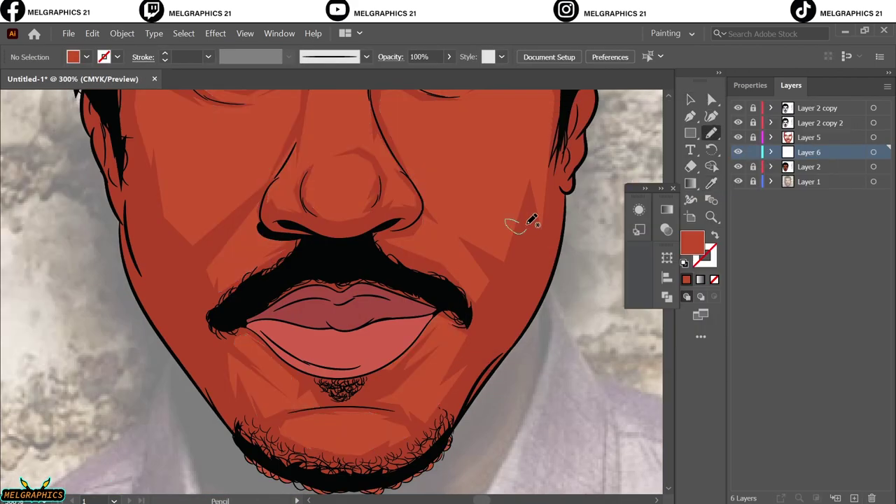
pyautogui.scroll(3, 180, 296)
pyautogui.click(214, 299)
pyautogui.click(247, 297)
pyautogui.click(299, 280)
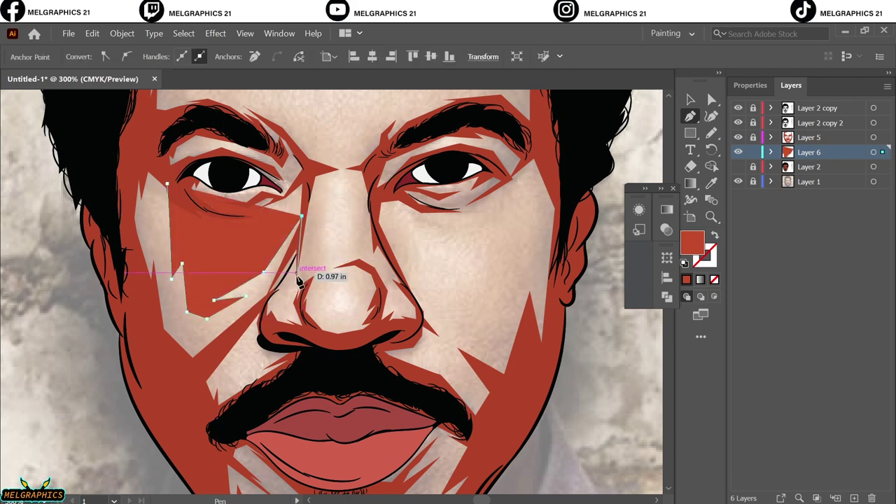
pyautogui.click(310, 266)
pyautogui.hotkey('shift', 'x')
pyautogui.scroll(3, 294, 279)
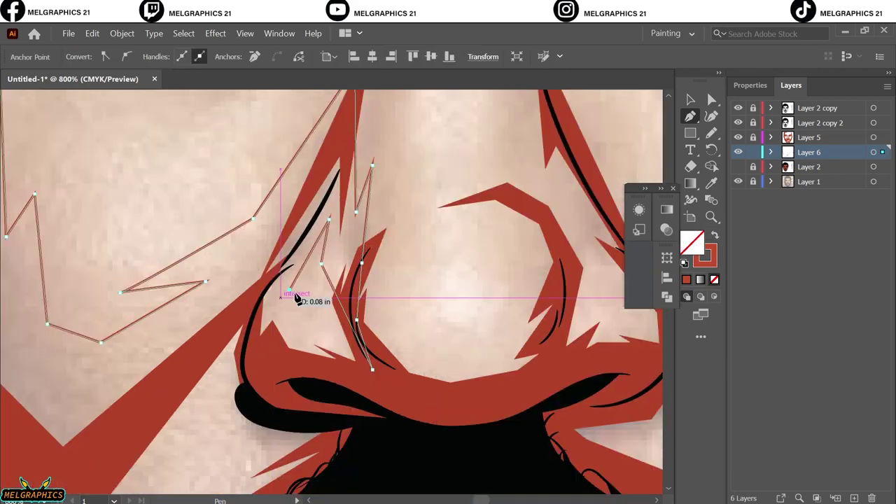
pyautogui.moveTo(369, 356); pyautogui.dragTo(250, 310)
pyautogui.scroll(-3, 250, 310)
pyautogui.hotkey('shift', 'x')
pyautogui.press('v')
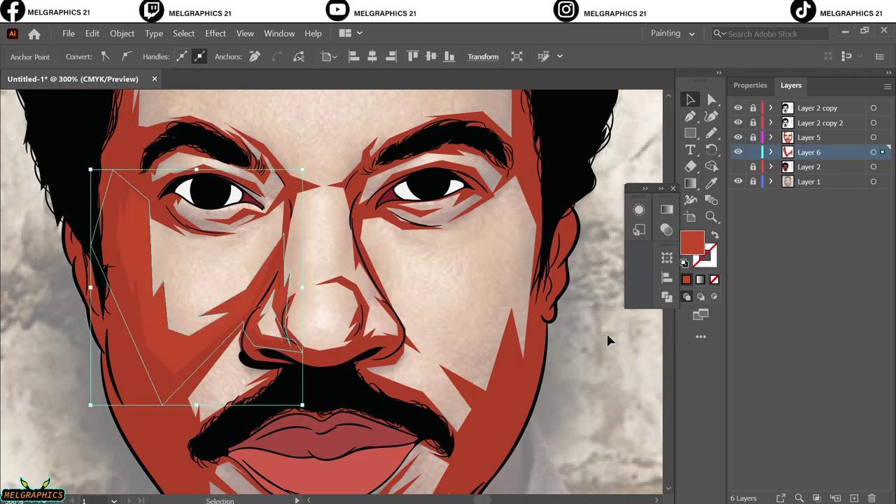
pyautogui.click(297, 221)
# Start a new shading path beside the eye and lay anchors along the under-eye area
pyautogui.scroll(3, 297, 220)
pyautogui.press('p')
pyautogui.scroll(2, 151, 308)
pyautogui.click(150, 308)
pyautogui.click(167, 281)
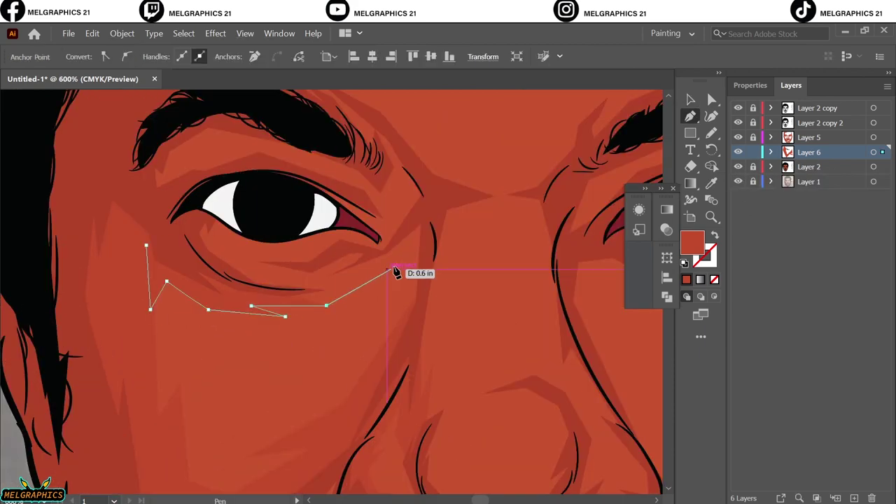
pyautogui.click(429, 179)
pyautogui.click(419, 318)
pyautogui.click(390, 275)
pyautogui.click(293, 275)
pyautogui.click(245, 258)
pyautogui.scroll(3, 280, 371)
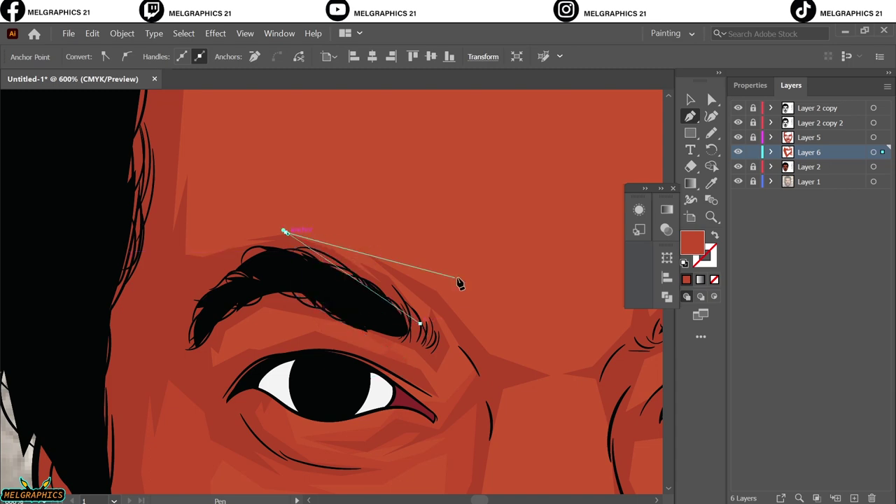
# Extend the shading path around the eye and brow, then end it
pyautogui.click(633, 326)
pyautogui.click(518, 389)
pyautogui.click(476, 478)
pyautogui.click(488, 364)
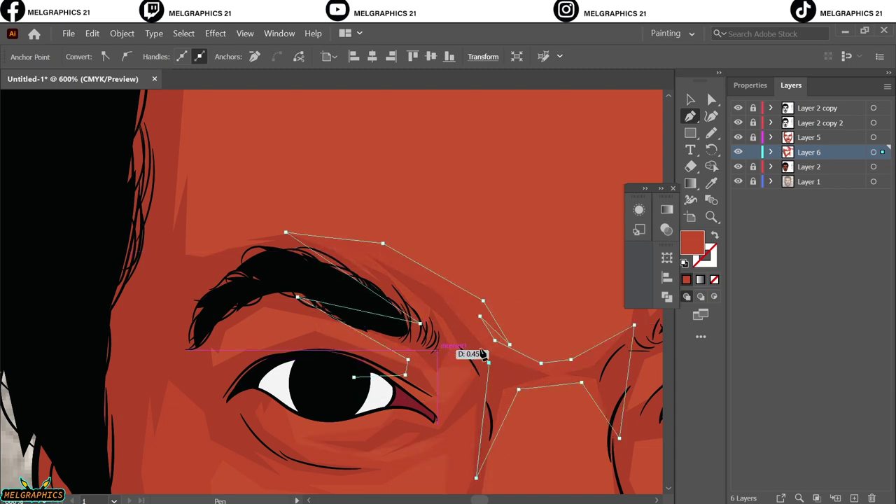
pyautogui.click(457, 370)
pyautogui.click(407, 360)
pyautogui.press('Escape')
# Bring the reference photo back into view and start a red forehead shading shape
pyautogui.scroll(-3, 354, 378)
pyautogui.scroll(-3, 354, 378)
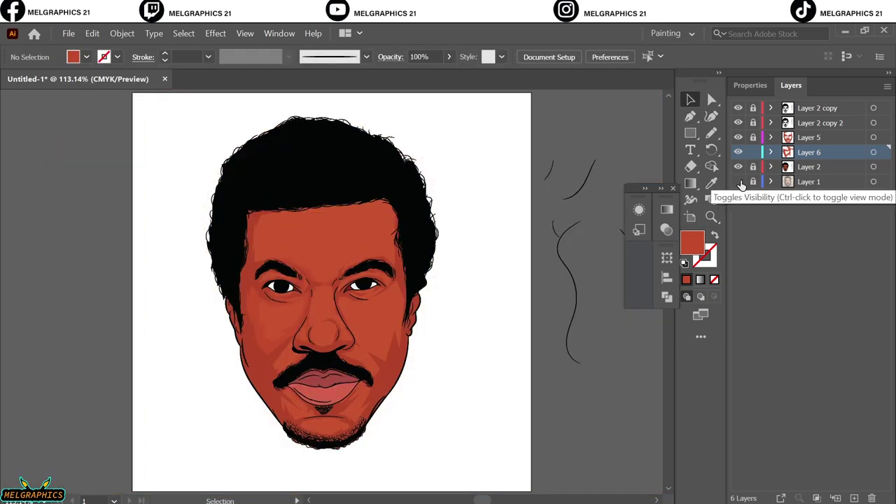
pyautogui.click(737, 166)
pyautogui.scroll(5, 324, 416)
pyautogui.click(396, 384)
pyautogui.click(308, 361)
pyautogui.click(316, 310)
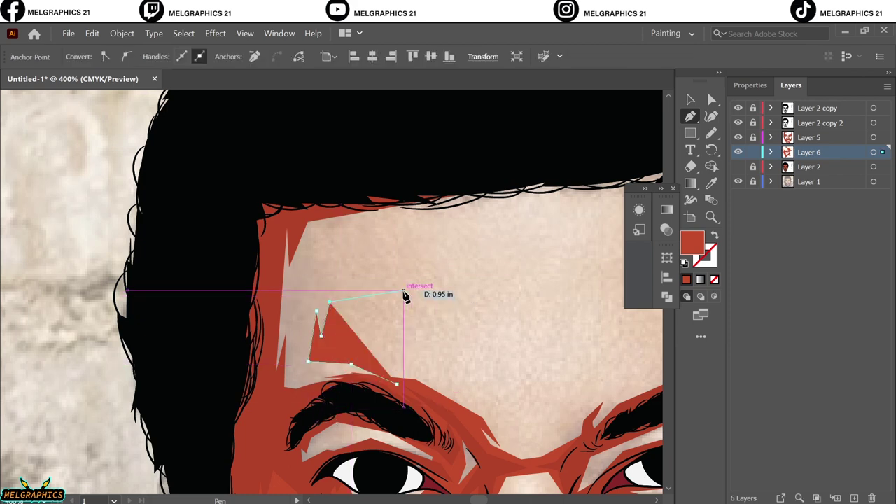
pyautogui.click(402, 290)
pyautogui.click(327, 280)
pyautogui.click(340, 224)
# Continue the forehead shading along the hairline and close the shape
pyautogui.hscroll(5, 539, 219)
pyautogui.click(580, 190)
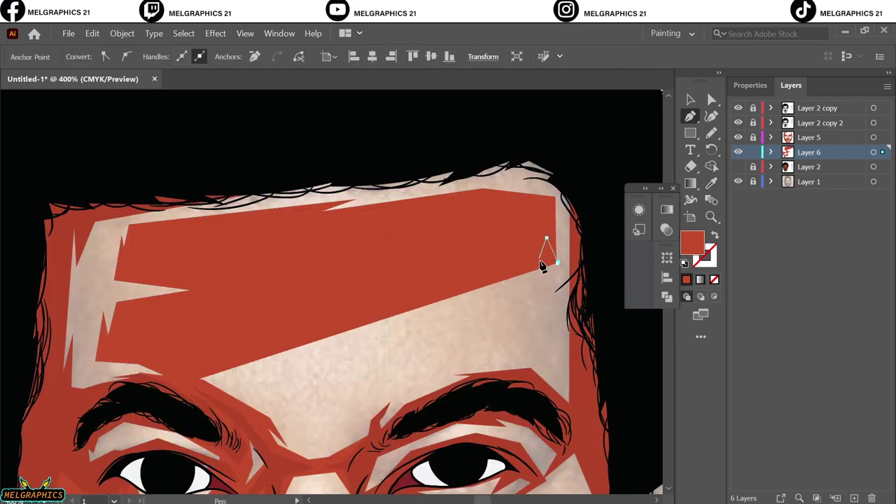
pyautogui.click(543, 238)
pyautogui.click(526, 355)
pyautogui.click(403, 395)
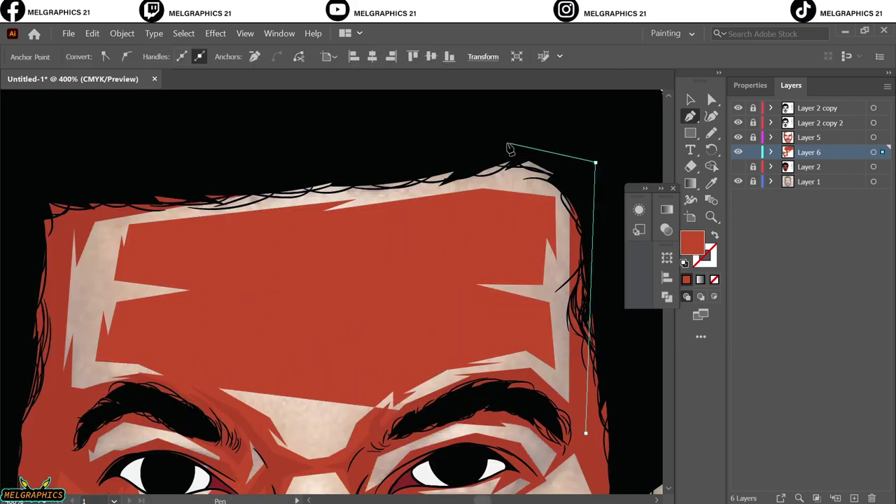
pyautogui.click(184, 383)
pyautogui.click(690, 99)
pyautogui.click(654, 145)
pyautogui.hscroll(3, 431, 259)
pyautogui.press('p')
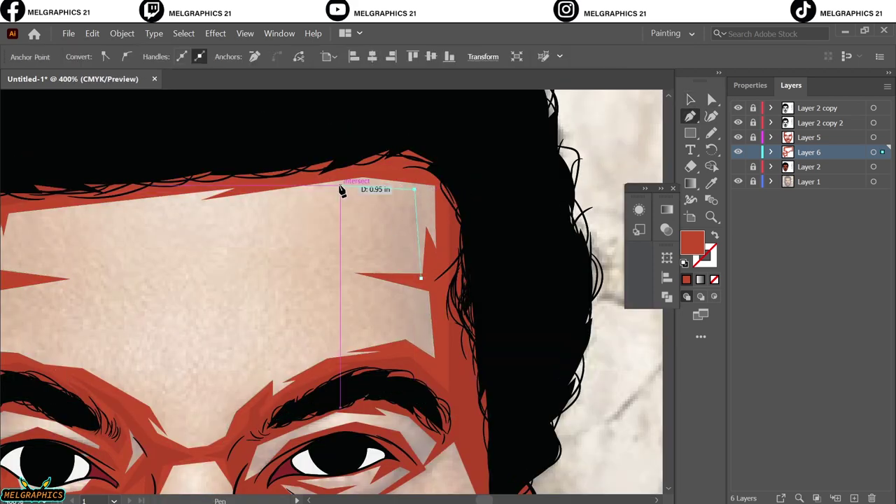
pyautogui.press('v')
pyautogui.hotkey('ctrl', '0')
# Hide the reference photo and draw a closed red shading shape around the nostril
pyautogui.click(737, 181)
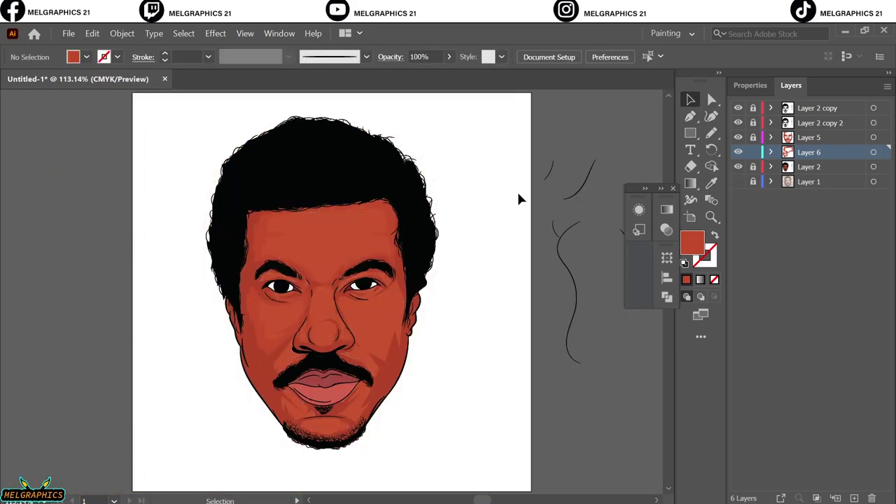
pyautogui.press('p')
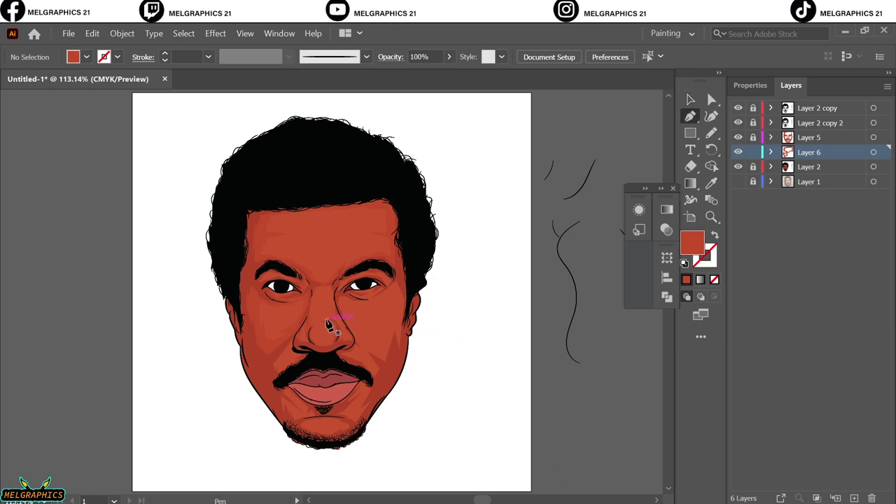
pyautogui.scroll(6, 340, 312)
pyautogui.click(213, 222)
pyautogui.click(238, 210)
pyautogui.click(228, 286)
pyautogui.click(268, 301)
pyautogui.click(300, 329)
pyautogui.click(352, 322)
pyautogui.click(397, 219)
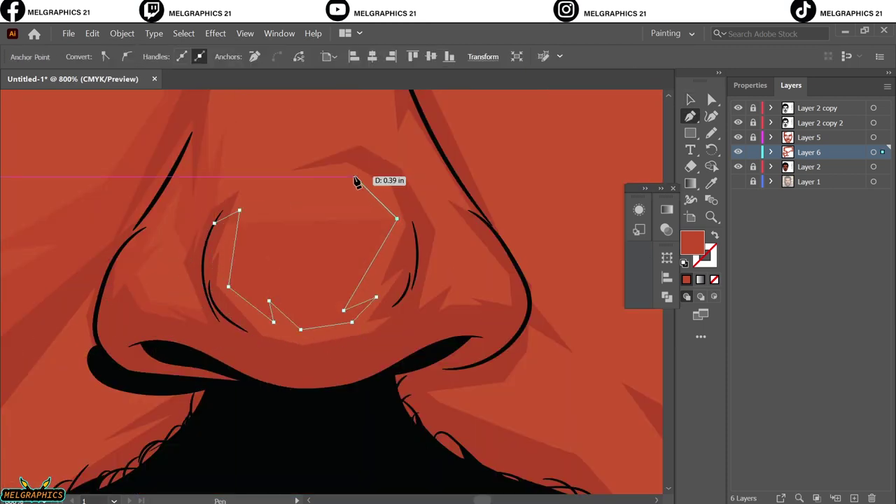
pyautogui.scroll(1, 404, 104)
pyautogui.click(412, 230)
# Draw red shading along the side of the nose and between the eyes
pyautogui.click(214, 244)
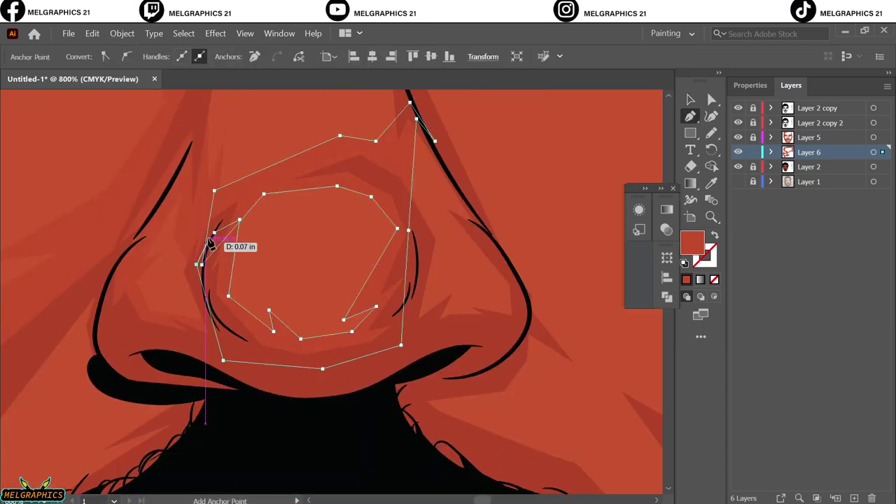
pyautogui.click(410, 185)
pyautogui.click(487, 328)
pyautogui.click(459, 336)
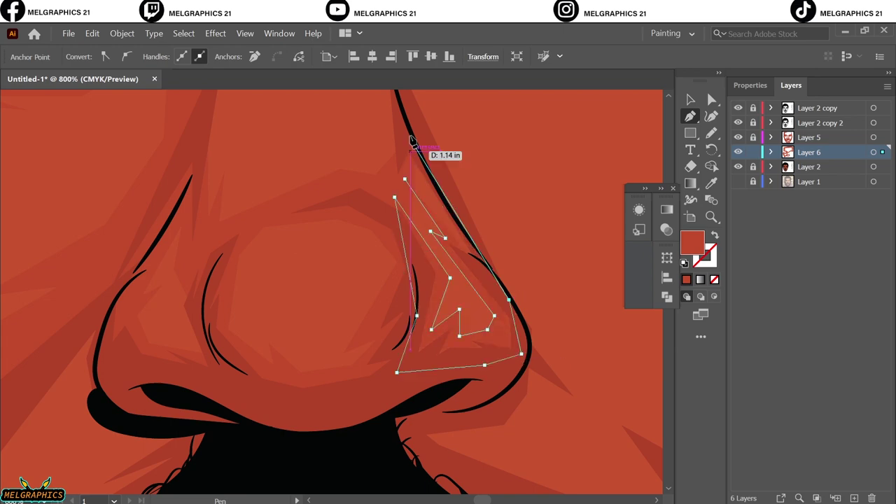
pyautogui.scroll(5, 412, 142)
pyautogui.click(244, 242)
pyautogui.click(231, 424)
pyautogui.click(204, 234)
pyautogui.click(187, 436)
pyautogui.scroll(-2, 210, 420)
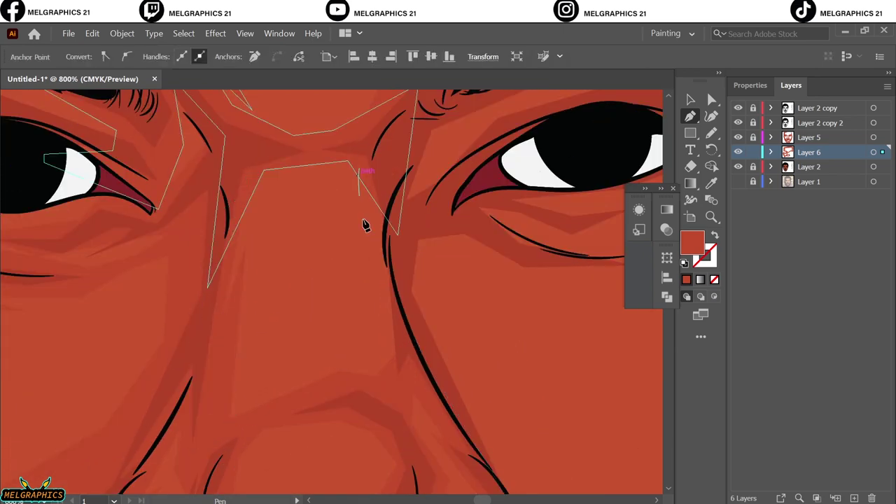
pyautogui.click(350, 235)
pyautogui.click(371, 282)
# Draw a small closed shading shape on the nose bridge
pyautogui.click(361, 383)
pyautogui.click(303, 356)
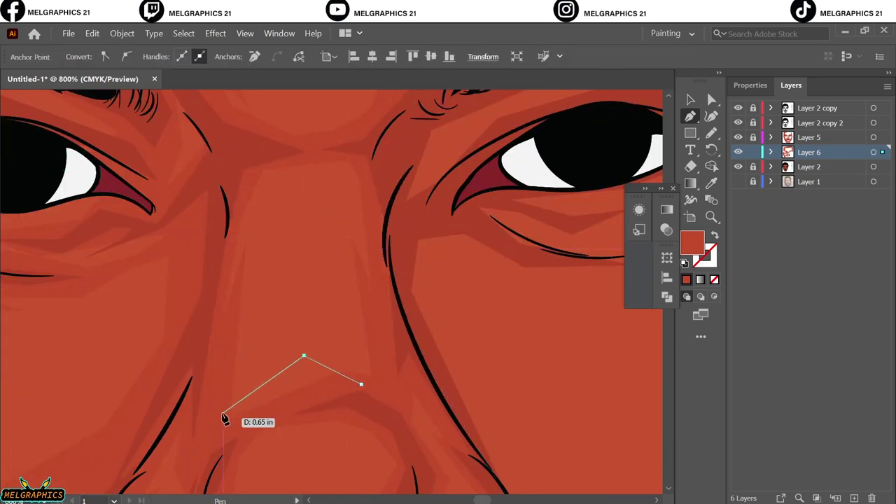
pyautogui.click(362, 384)
pyautogui.hotkey('ctrl', '0')
pyautogui.scroll(5, 455, 441)
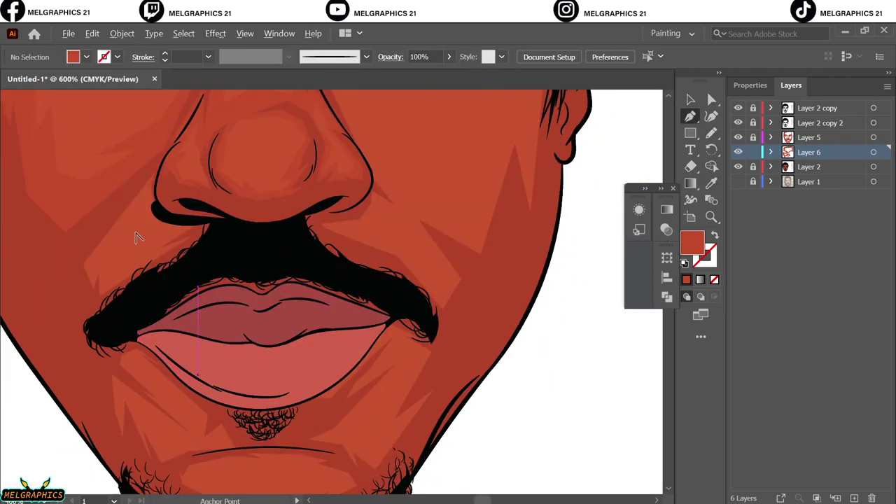
pyautogui.scroll(3, 279, 210)
# Trace zig-zag red shading along the mustache, then deselect it
pyautogui.click(305, 132)
pyautogui.click(310, 343)
pyautogui.scroll(2, 314, 210)
pyautogui.click(315, 114)
pyautogui.click(266, 144)
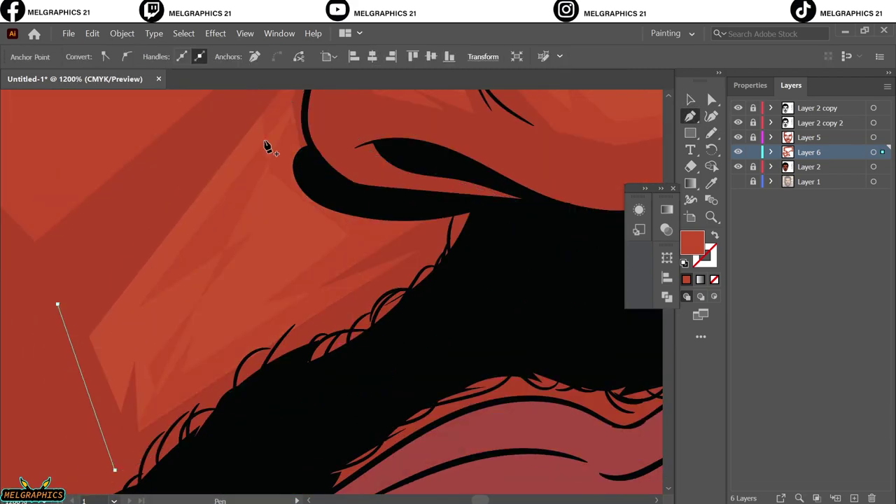
pyautogui.click(256, 164)
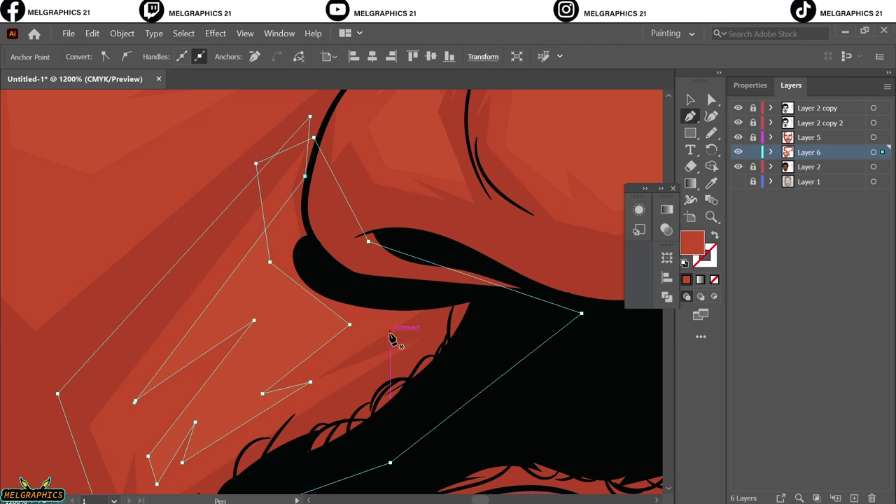
pyautogui.hotkey('ctrl', '0')
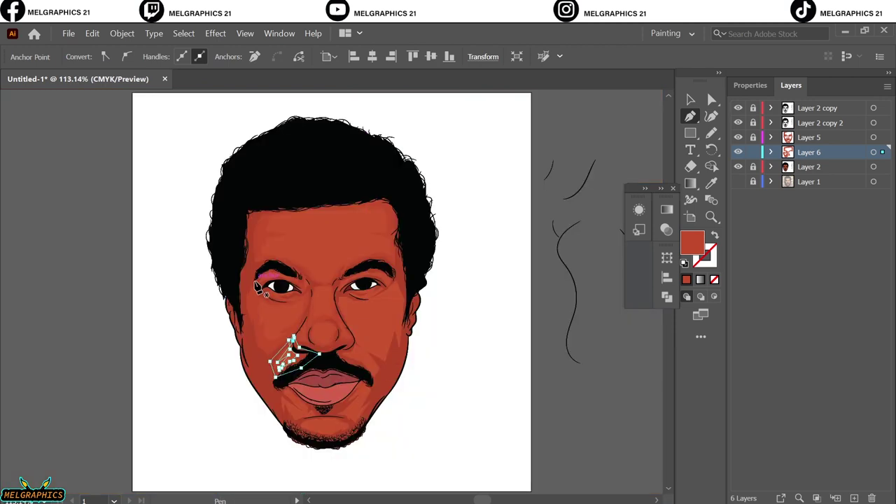
pyautogui.hotkey('ctrl', 'shift', 'a')
pyautogui.scroll(4, 314, 429)
# Draw curved chin shading and a shading line from the lip corner to the chin
pyautogui.click(250, 400)
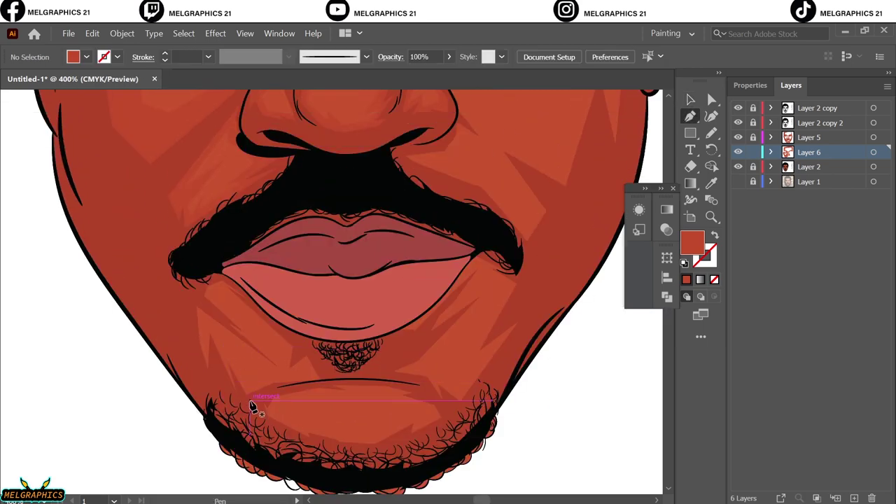
pyautogui.click(222, 335)
pyautogui.moveTo(241, 346); pyautogui.dragTo(285, 389)
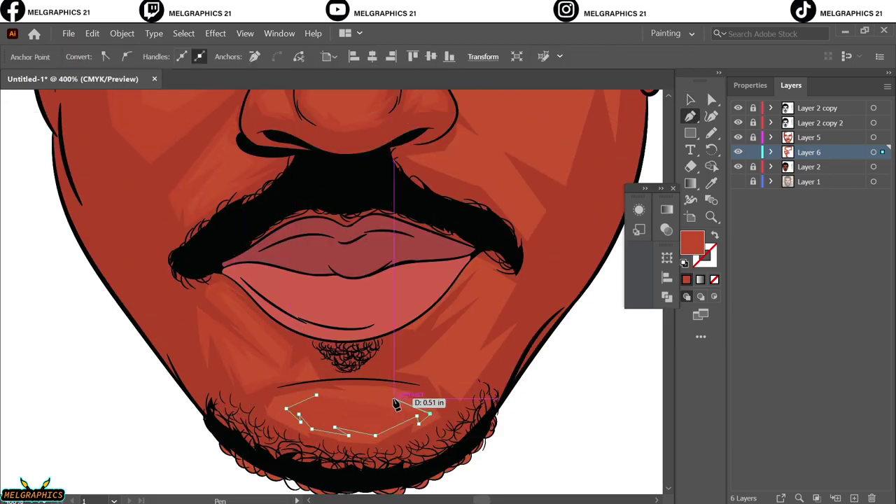
pyautogui.hotkey('ctrl', 'shift', 'a')
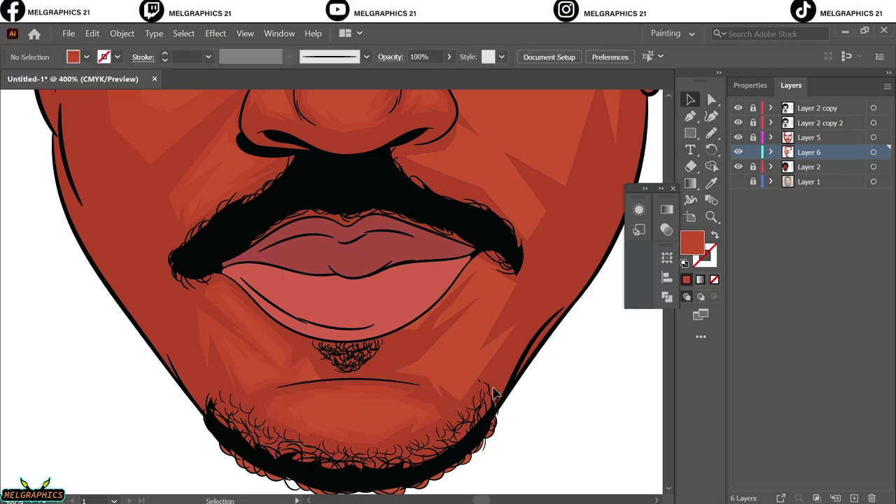
pyautogui.scroll(1, 319, 398)
pyautogui.click(500, 327)
pyautogui.click(412, 383)
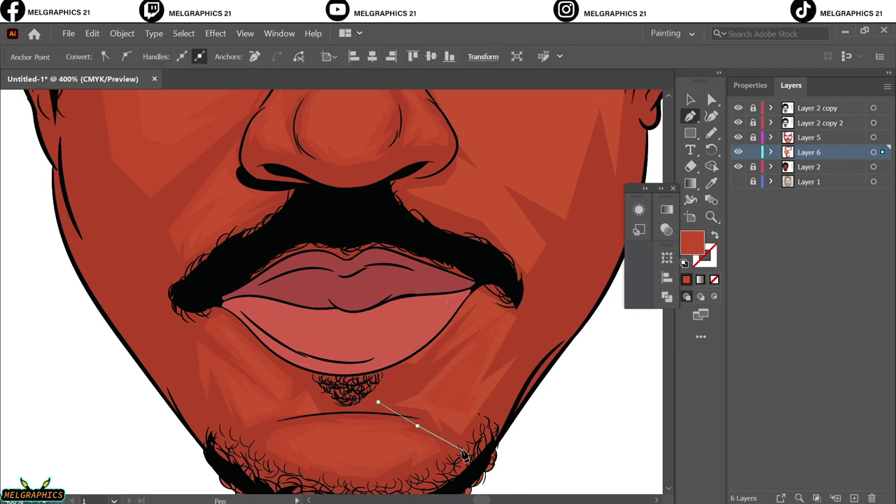
pyautogui.moveTo(464, 455); pyautogui.dragTo(489, 420)
pyautogui.scroll(5, 368, 344)
# Draw shading from beside the nostril down to the mustache and up the cheek, plus beside the eye
pyautogui.click(457, 308)
pyautogui.click(457, 342)
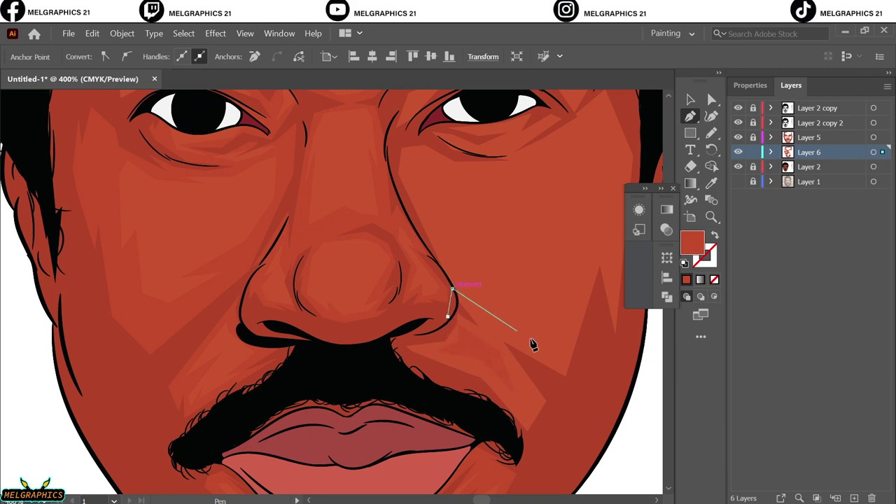
pyautogui.scroll(3, 530, 340)
pyautogui.click(436, 441)
pyautogui.click(499, 441)
pyautogui.click(516, 482)
pyautogui.click(564, 446)
pyautogui.click(586, 339)
pyautogui.click(602, 192)
pyautogui.click(615, 250)
pyautogui.hscroll(2, 539, 217)
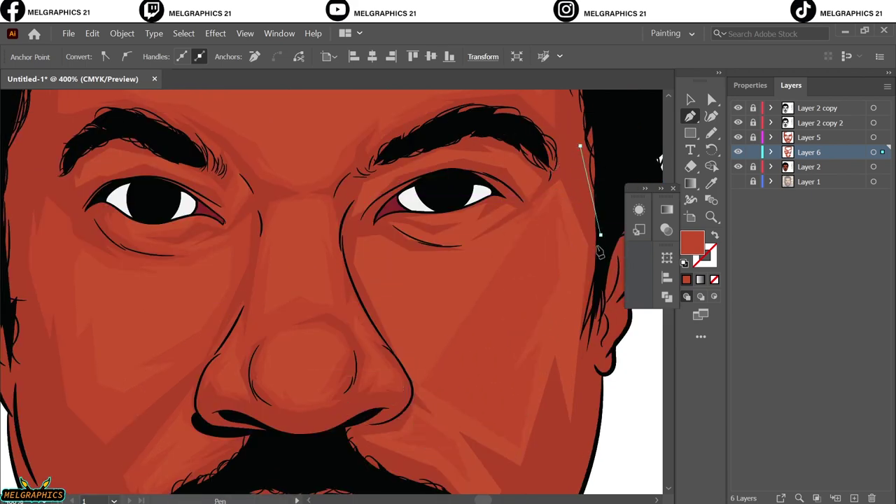
pyautogui.scroll(-4, 392, 329)
pyautogui.scroll(4, 476, 380)
pyautogui.scroll(1, 376, 275)
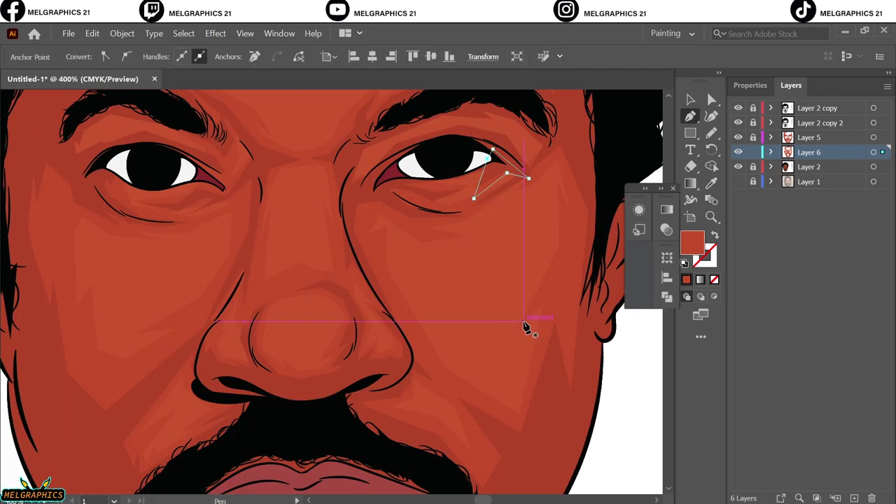
pyautogui.scroll(1, 530, 326)
# Show the reference photo again and trace a closed red forehead shading shape
pyautogui.click(737, 167)
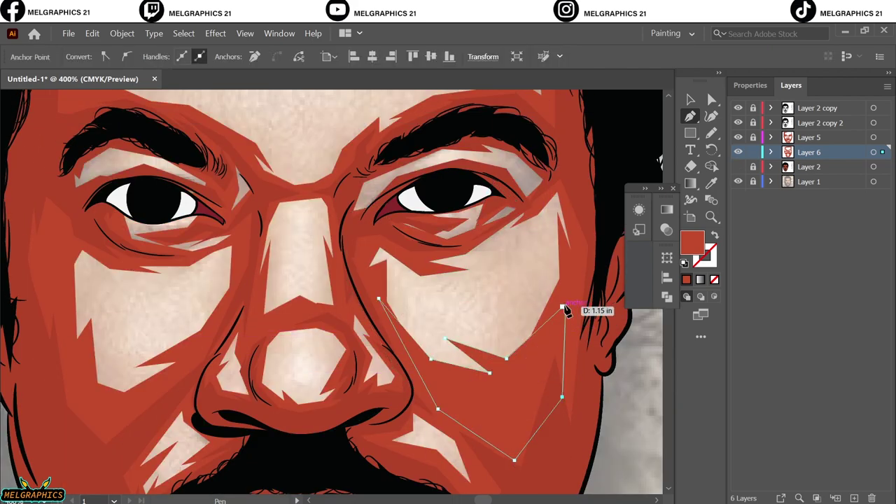
pyautogui.scroll(5, 566, 306)
pyautogui.click(450, 180)
pyautogui.click(386, 251)
pyautogui.click(501, 287)
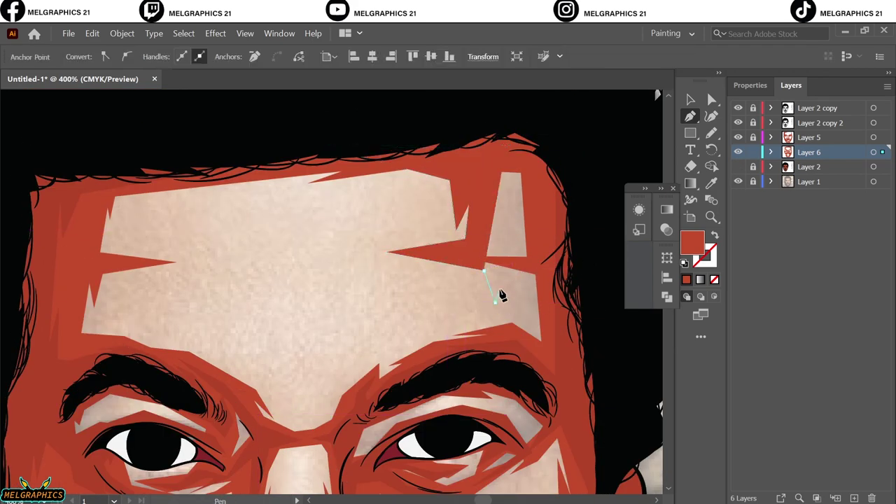
pyautogui.click(389, 365)
pyautogui.click(303, 420)
pyautogui.click(188, 326)
pyautogui.click(130, 275)
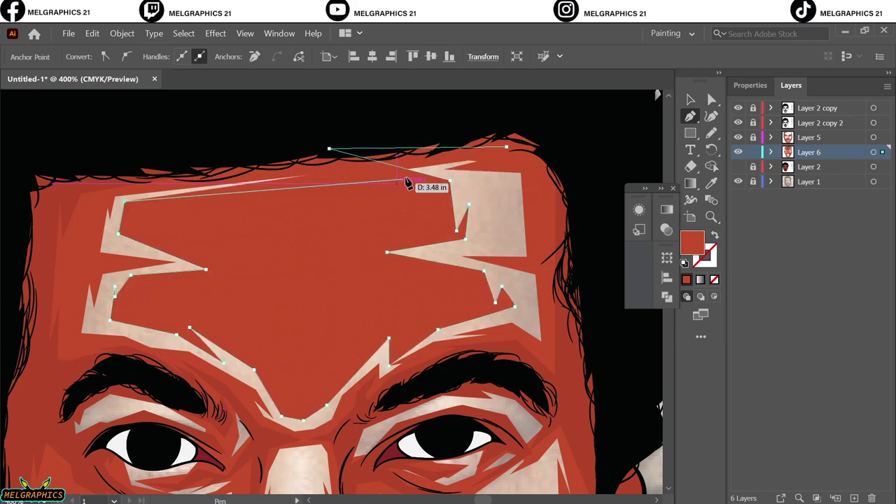
pyautogui.click(329, 149)
# Start a red shading path over the brow
pyautogui.click(190, 134)
pyautogui.click(60, 170)
pyautogui.click(350, 423)
pyautogui.click(396, 390)
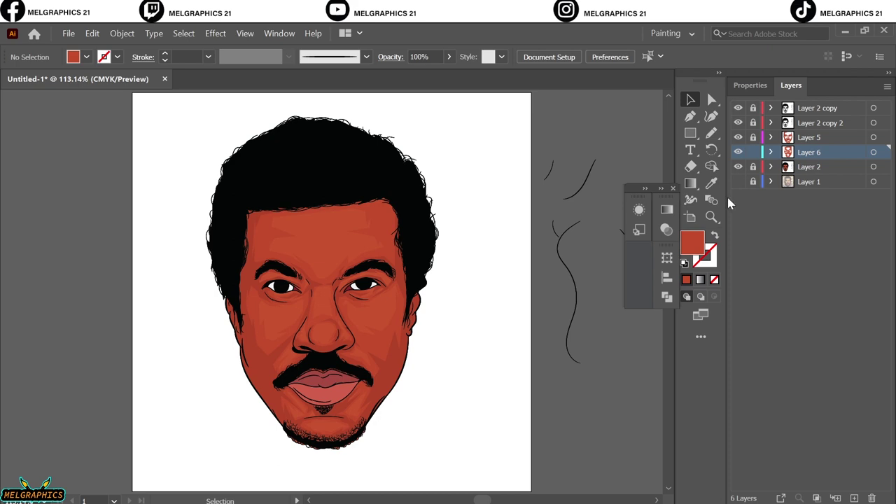
# Add Layer 7 and set the fill to darker red #A33426
pyautogui.click(738, 181)
pyautogui.hotkey('ctrl', 'l')
pyautogui.press('i')
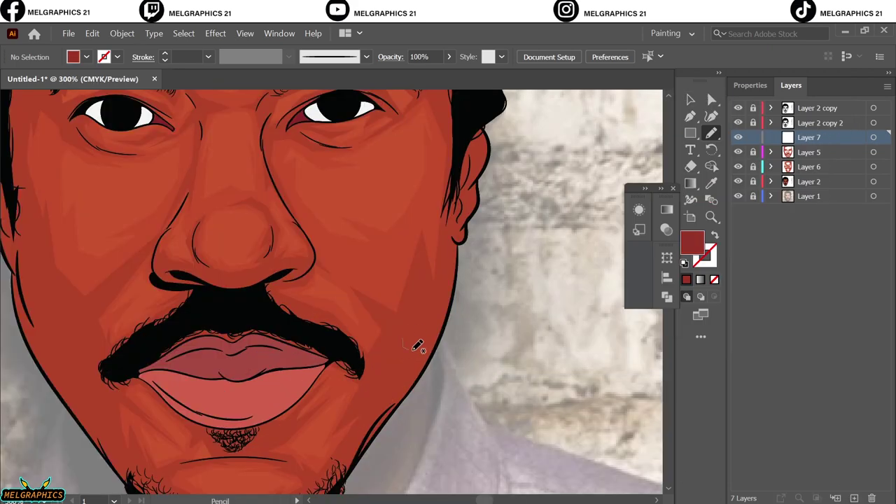
pyautogui.press('i')
pyautogui.doubleClick(691, 245)
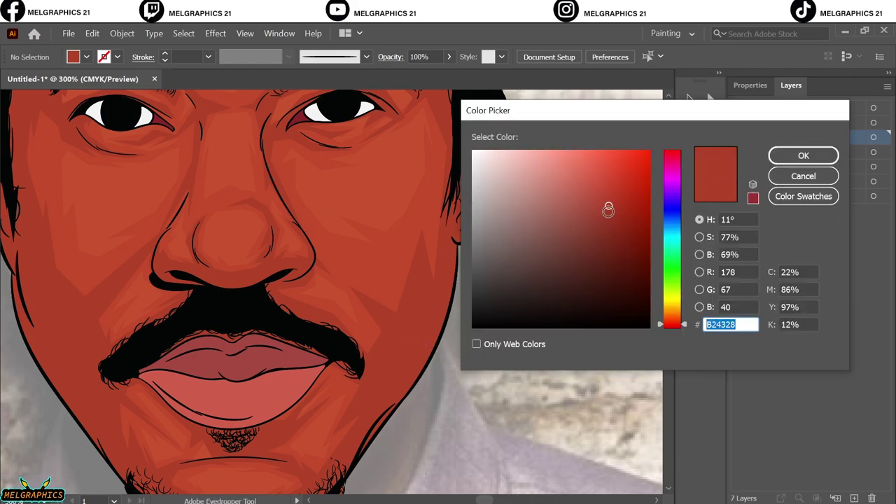
pyautogui.press('Return')
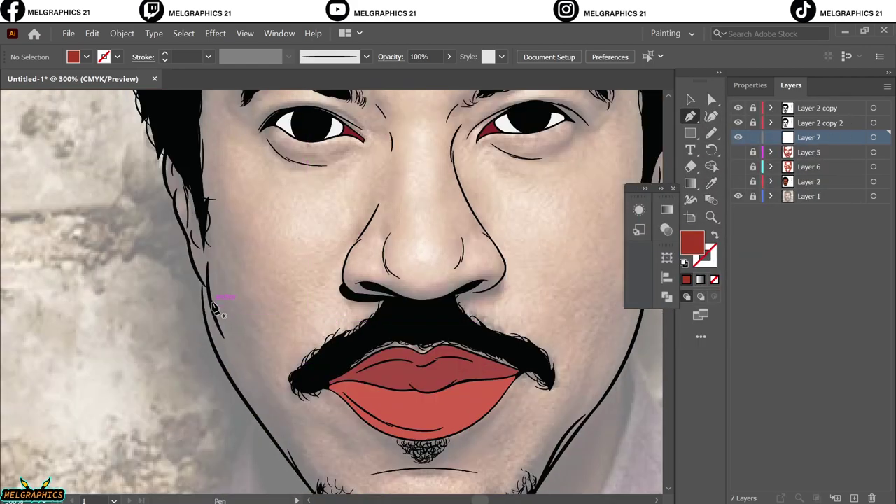
# Draw the filled red shadow shape down the left cheek
pyautogui.click(215, 308)
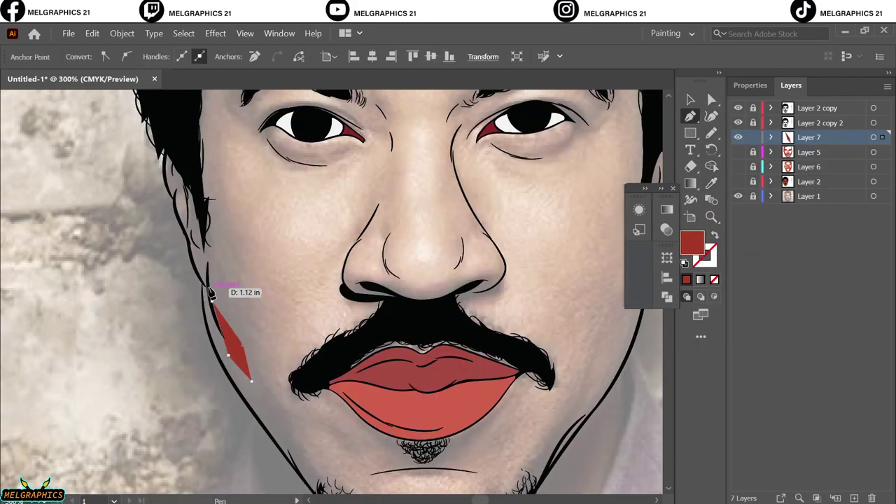
pyautogui.click(210, 286)
pyautogui.scroll(4, 203, 210)
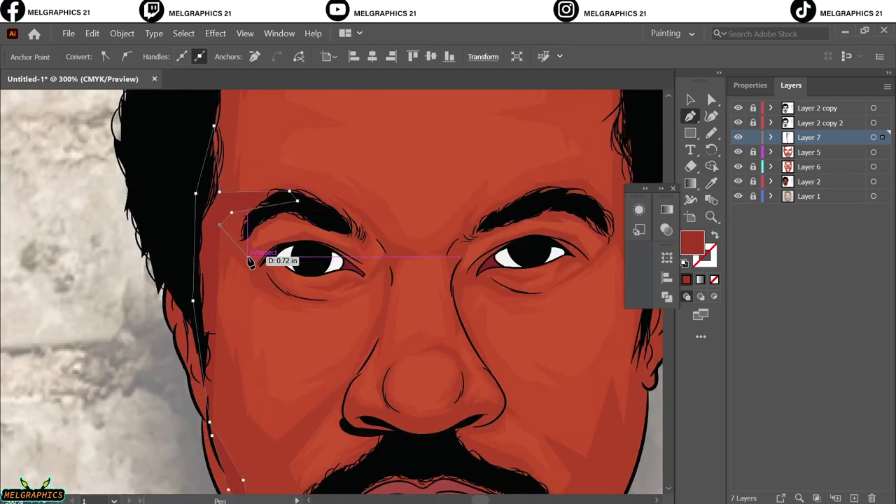
pyautogui.scroll(-4, 235, 378)
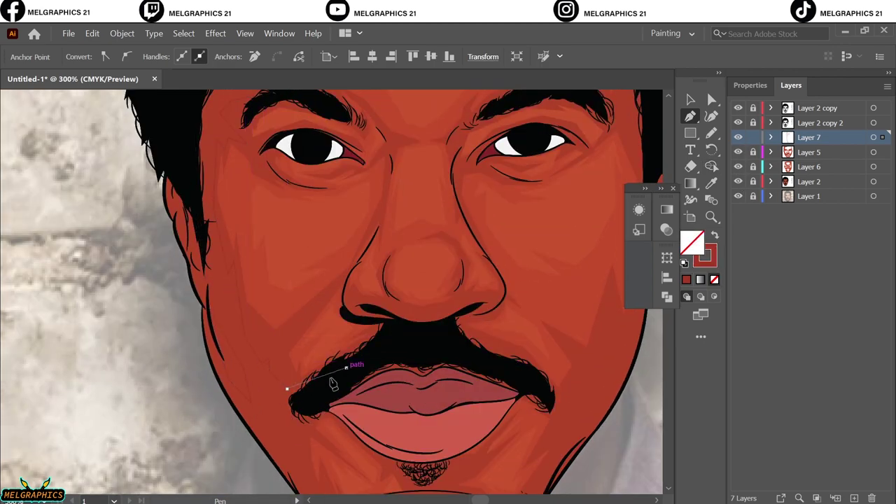
pyautogui.scroll(-2, 312, 437)
pyautogui.scroll(3, 225, 354)
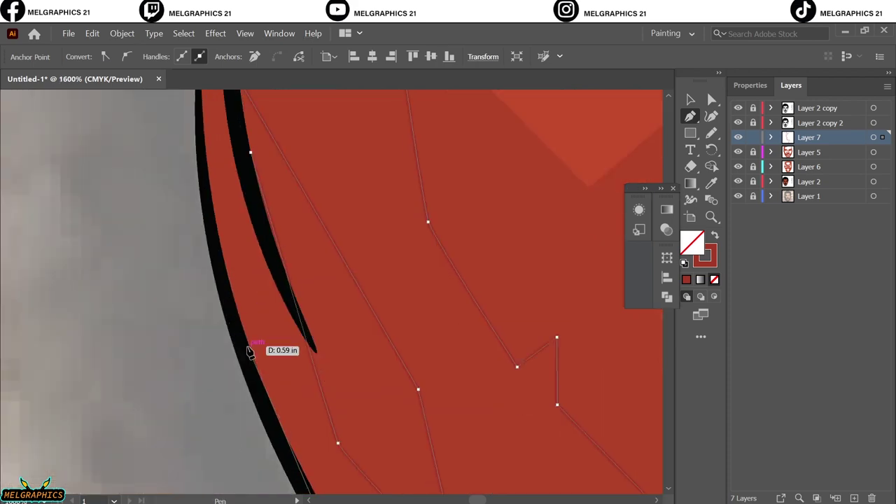
pyautogui.scroll(-3, 224, 245)
pyautogui.scroll(3, 236, 429)
pyautogui.scroll(-3, 220, 333)
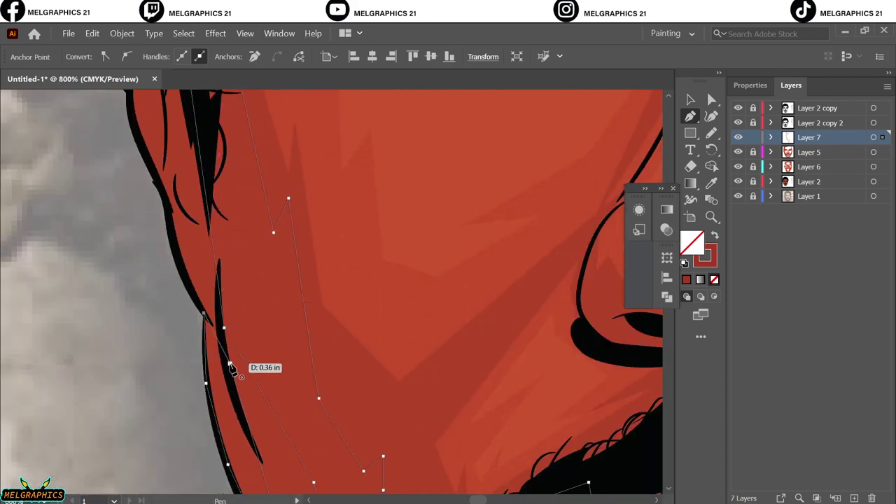
pyautogui.hotkey('shift', 'x')
pyautogui.hotkey('ctrl', '0')
pyautogui.press('i')
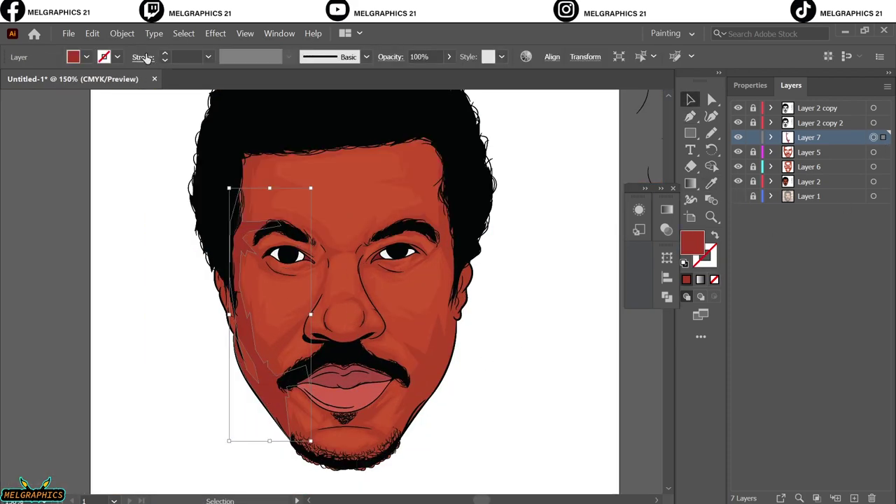
# Fine-tune the shadow's colour via Edit Colors > Adjust Colors and deselect it
pyautogui.click(91, 33)
pyautogui.click(588, 389)
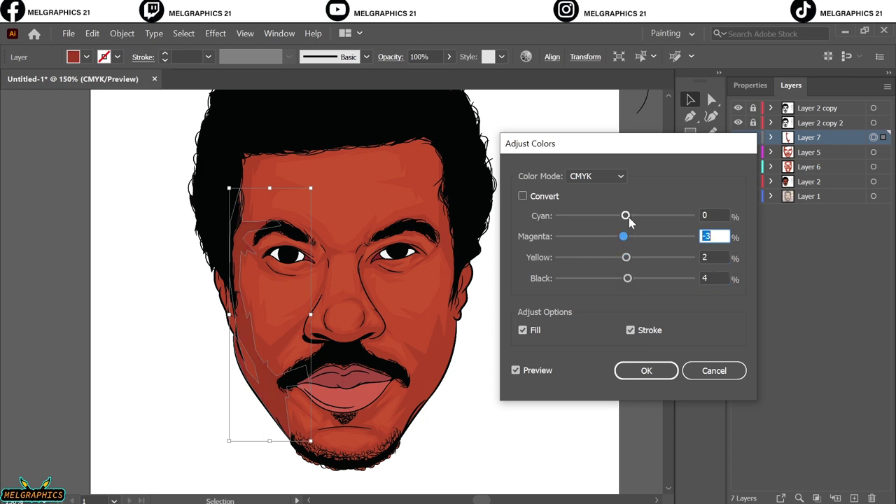
pyautogui.press('Return')
pyautogui.click(493, 382)
pyautogui.hotkey('ctrl', '0')
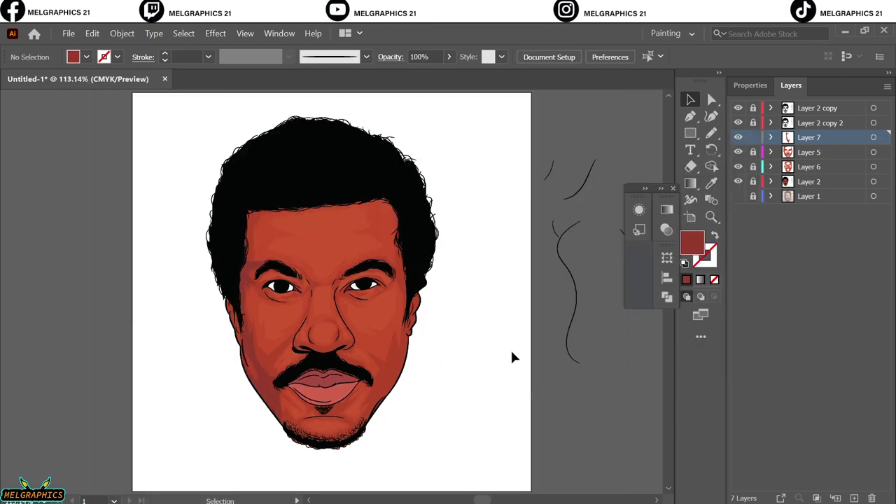
pyautogui.press('p')
pyautogui.scroll(5, 315, 322)
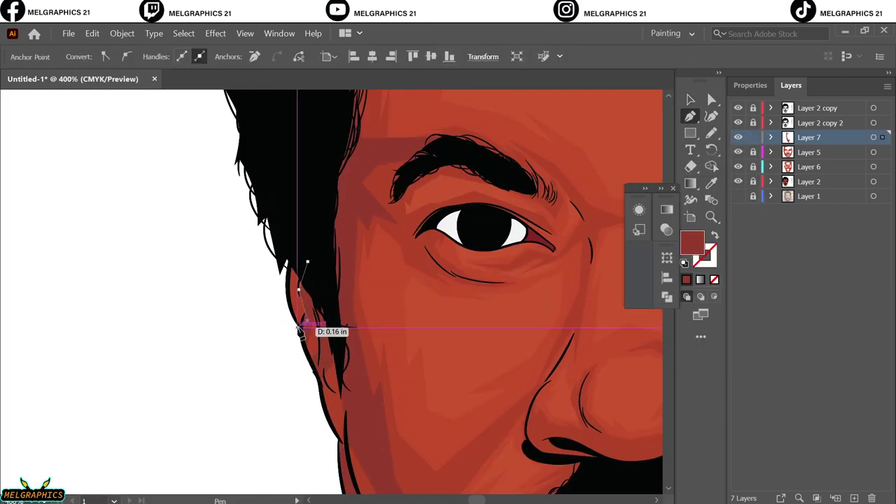
# Add a curved point at the eye corner, then toggle the artwork layers to check the photo
pyautogui.scroll(3, 375, 263)
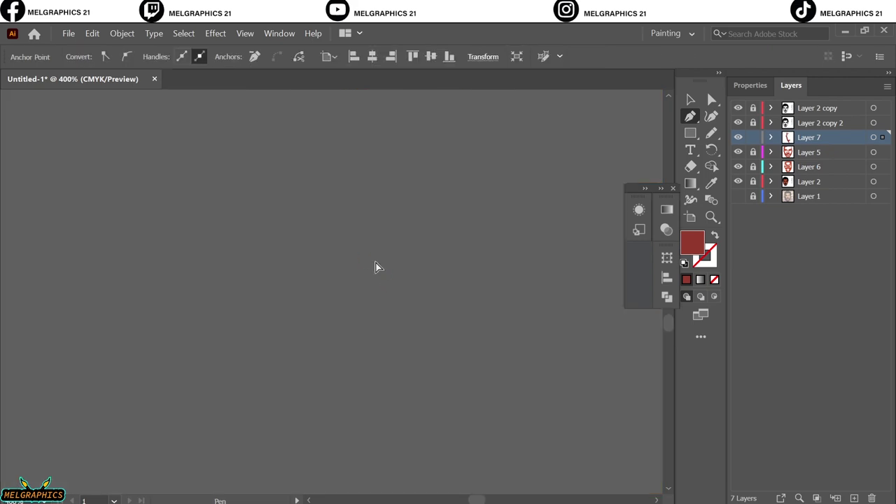
pyautogui.scroll(-3, 319, 300)
pyautogui.moveTo(238, 235); pyautogui.dragTo(268, 285)
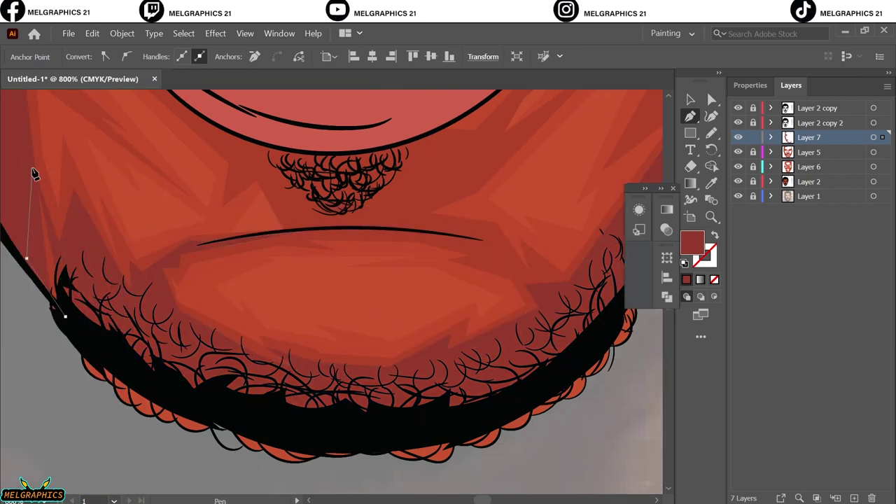
pyautogui.press('v')
pyautogui.hotkey('ctrl', '0')
pyautogui.moveTo(738, 151)
pyautogui.mouseDown()
pyautogui.moveTo(738, 196)
pyautogui.moveTo(737, 152)
pyautogui.mouseUp()
pyautogui.press('p')
pyautogui.hotkey('ctrl', '=')
pyautogui.hotkey('ctrl', '=')
pyautogui.hotkey('ctrl', '=')
pyautogui.click(119, 324)
# Draw a curved shadow along the chin crease
pyautogui.click(144, 352)
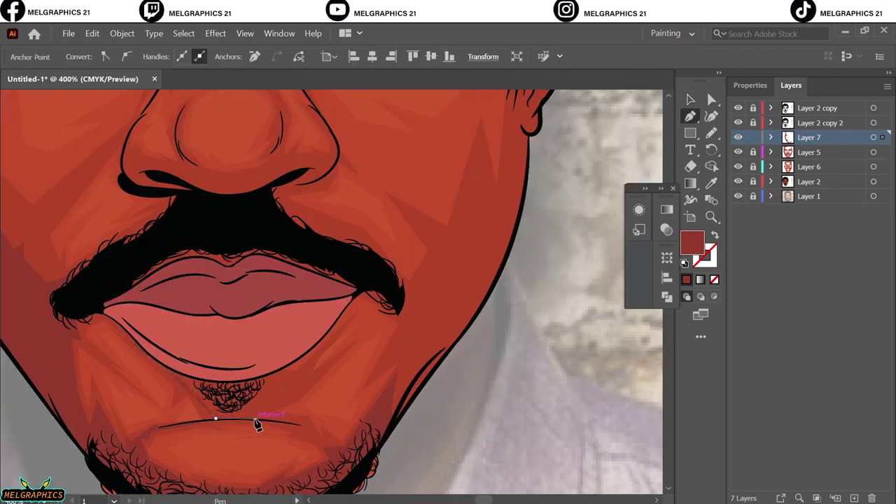
pyautogui.moveTo(255, 417); pyautogui.dragTo(302, 426)
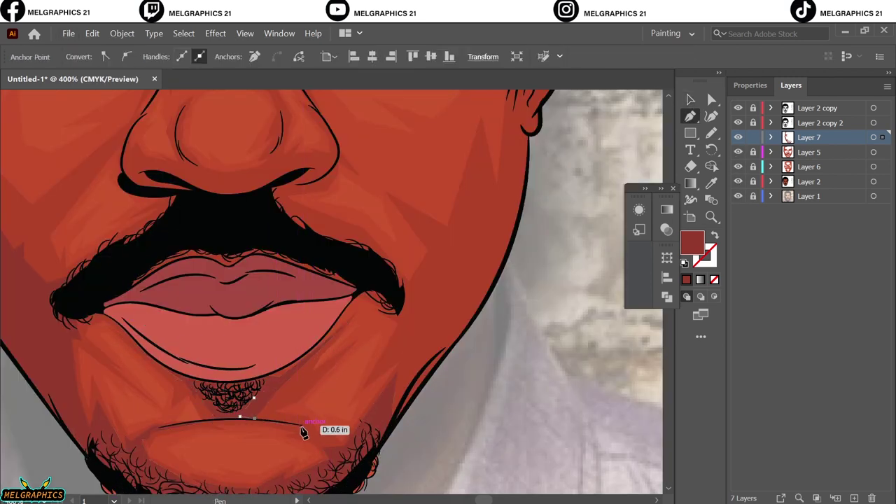
pyautogui.scroll(2, 418, 381)
# Draw a curved shadow from the moustache's left end along the chin and up the right jawline
pyautogui.moveTo(101, 320); pyautogui.dragTo(133, 289)
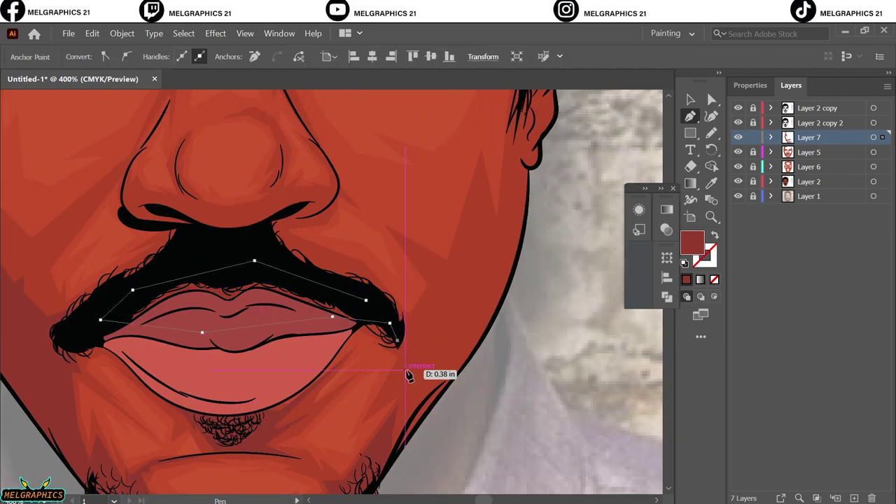
pyautogui.moveTo(391, 456); pyautogui.dragTo(425, 424)
pyautogui.moveTo(470, 337); pyautogui.dragTo(449, 392)
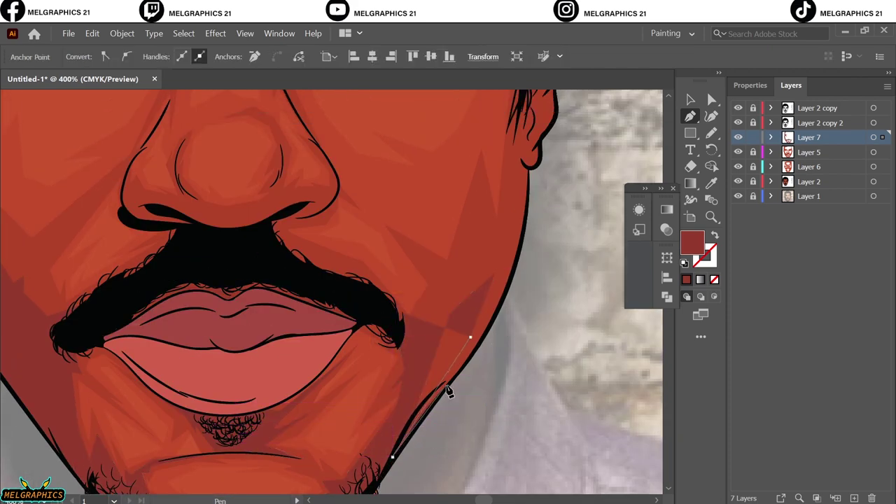
pyautogui.moveTo(519, 256); pyautogui.dragTo(514, 233)
pyautogui.moveTo(528, 195); pyautogui.dragTo(473, 274)
pyautogui.moveTo(450, 312); pyautogui.dragTo(433, 319)
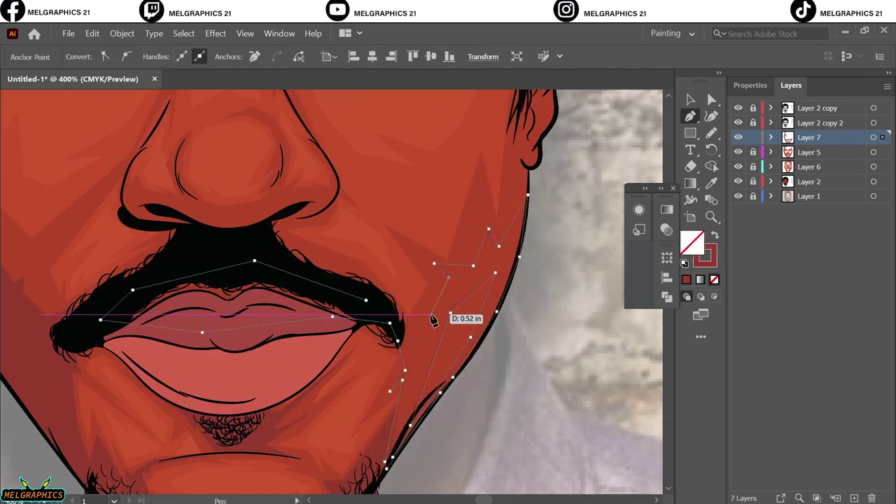
pyautogui.press('Escape')
pyautogui.hotkey('ctrl', '0')
pyautogui.scroll(5, 382, 426)
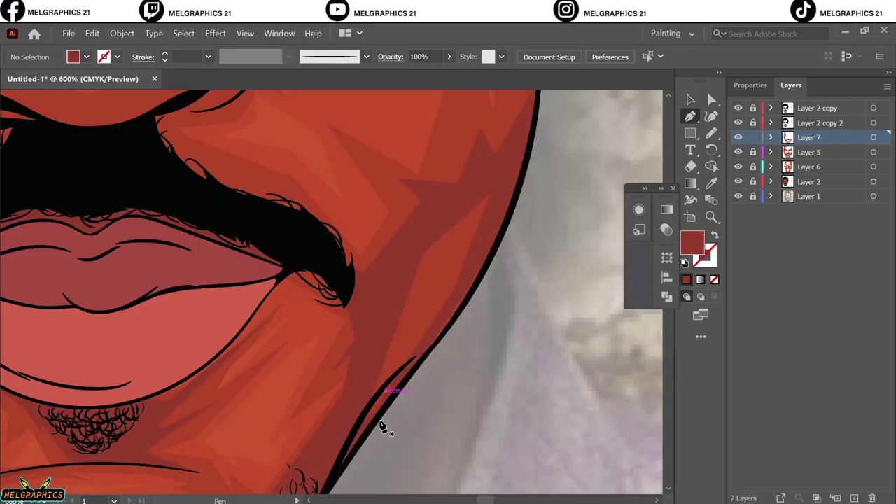
pyautogui.moveTo(448, 285); pyautogui.dragTo(385, 369)
# Draw a curved shadow beside the right ear along its edge
pyautogui.click(690, 102)
pyautogui.hotkey('ctrl', '0')
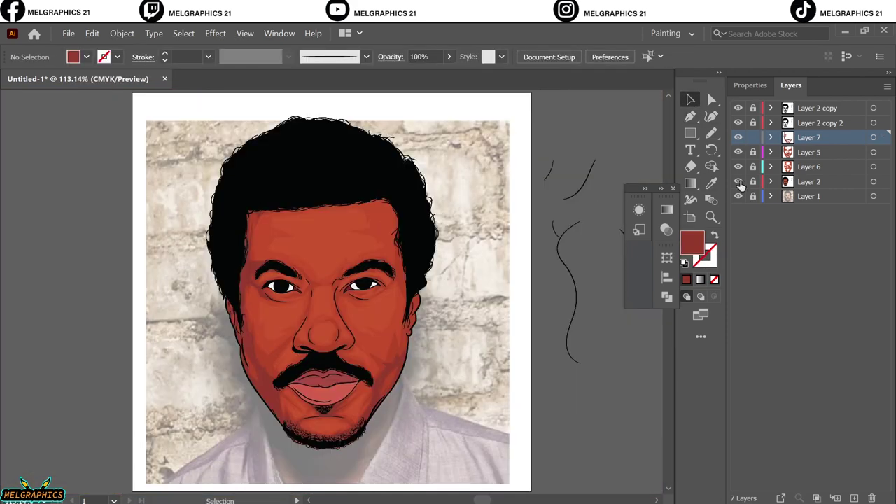
pyautogui.scroll(4, 364, 403)
pyautogui.moveTo(403, 315); pyautogui.dragTo(400, 266)
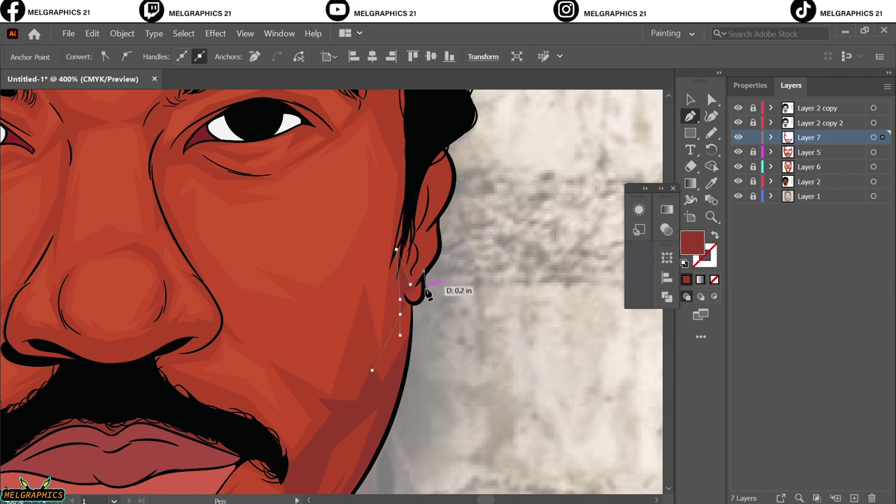
pyautogui.scroll(5, 410, 336)
pyautogui.scroll(-2, 426, 342)
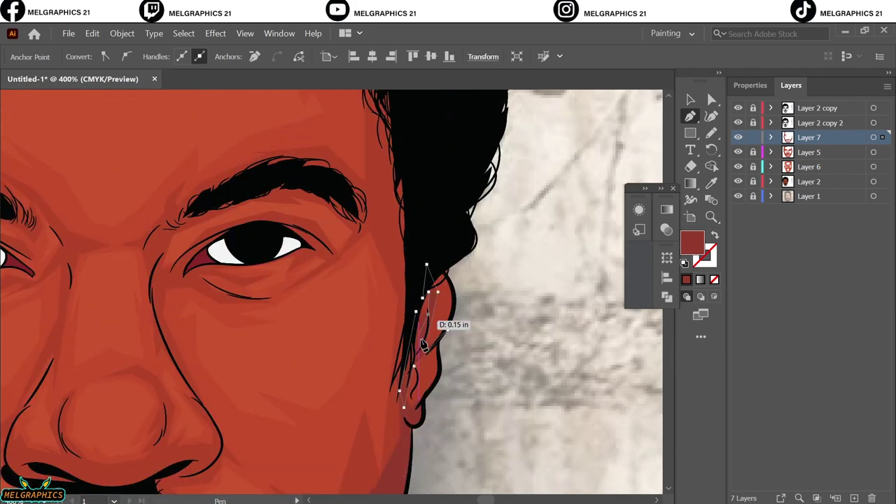
pyautogui.moveTo(437, 294); pyautogui.dragTo(449, 280)
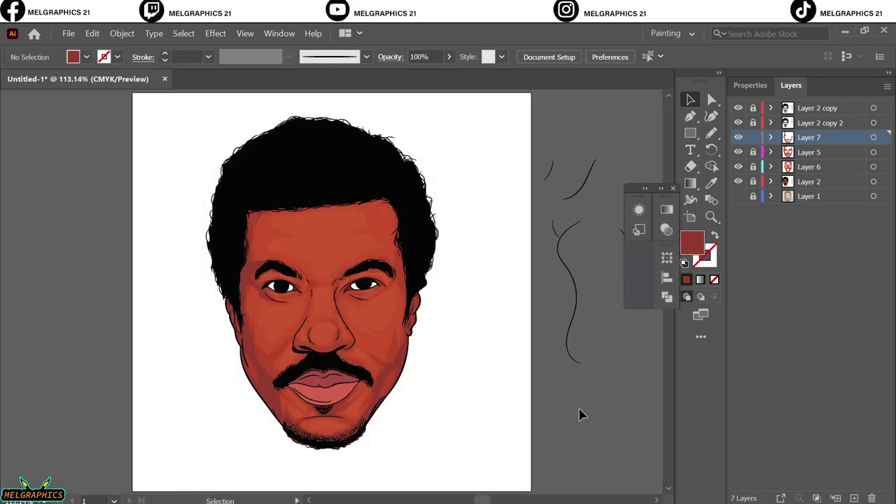
# With the photo shown, close the under-nose shadow, finish the eye-corner shadow, and start one by the right eyebrow
pyautogui.click(738, 196)
pyautogui.moveTo(738, 152); pyautogui.dragTo(737, 166)
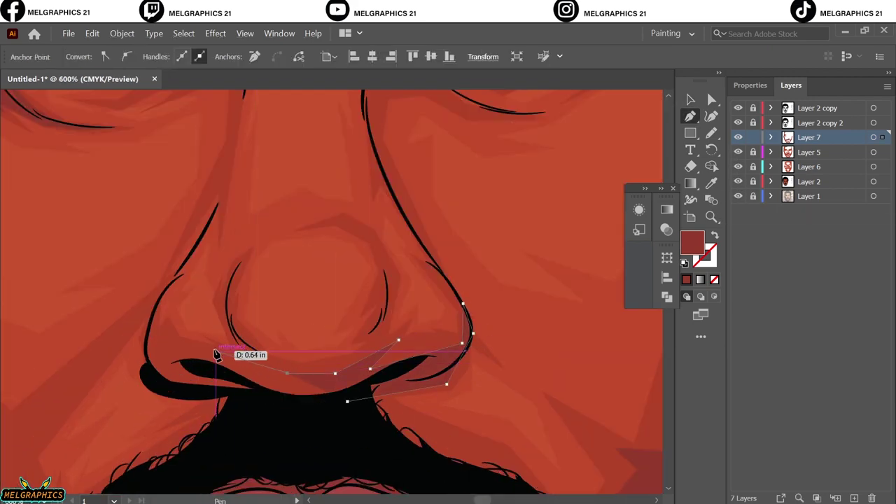
pyautogui.click(152, 328)
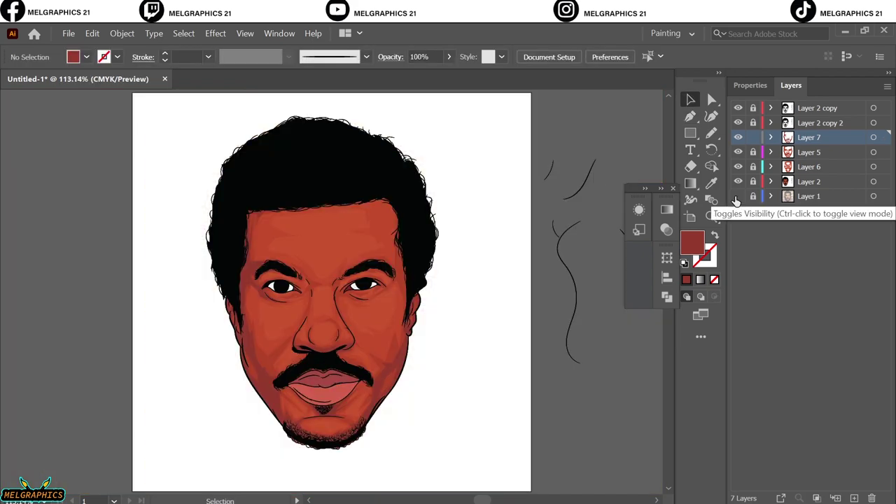
pyautogui.click(738, 196)
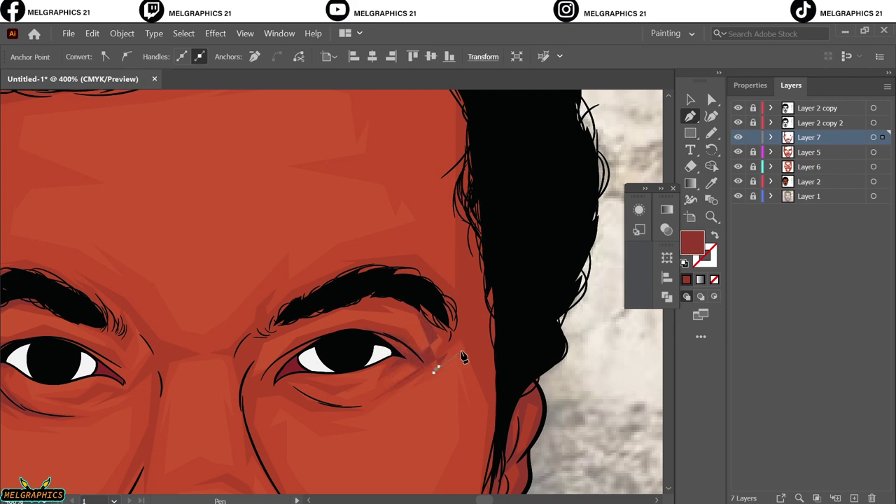
pyautogui.hotkey('shift', 'x')
pyautogui.click(362, 278)
pyautogui.click(406, 267)
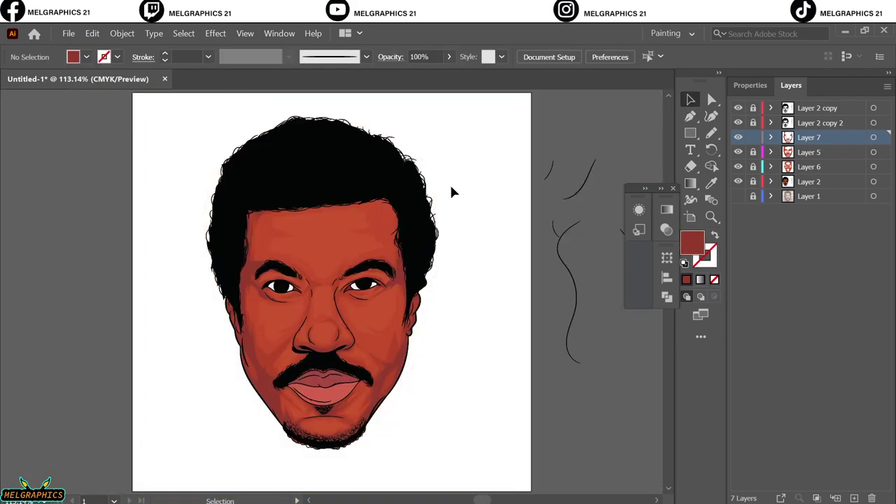
# On the lower layer, trace a closed red shading shape across the forehead and brow, then hide the photo layer
pyautogui.click(808, 181)
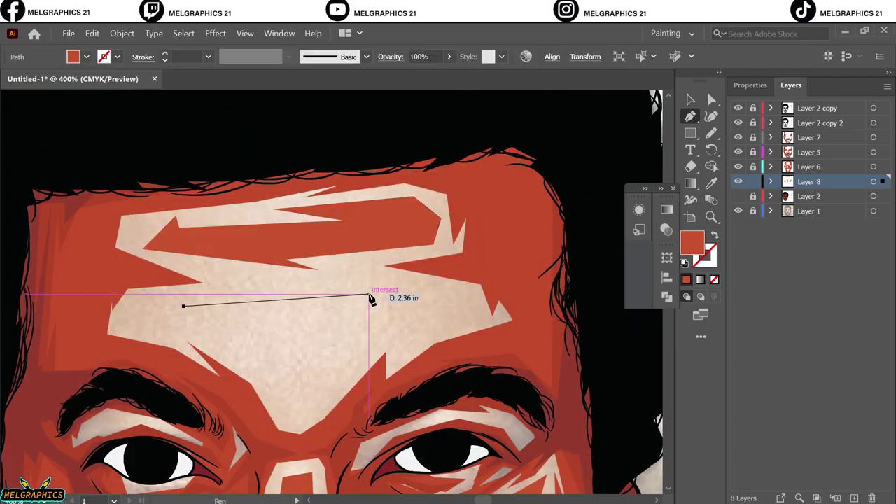
pyautogui.click(369, 295)
pyautogui.click(441, 311)
pyautogui.click(411, 338)
pyautogui.click(386, 333)
pyautogui.click(310, 392)
pyautogui.click(278, 393)
pyautogui.click(184, 312)
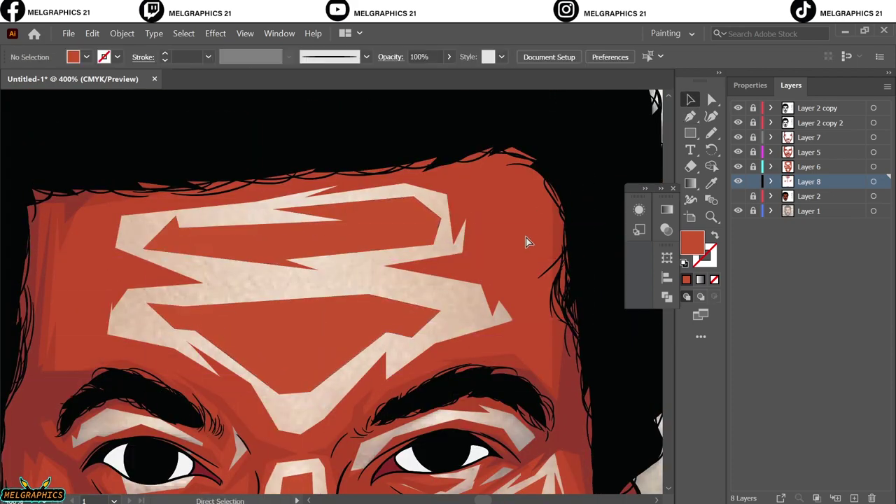
pyautogui.click(737, 211)
pyautogui.click(91, 33)
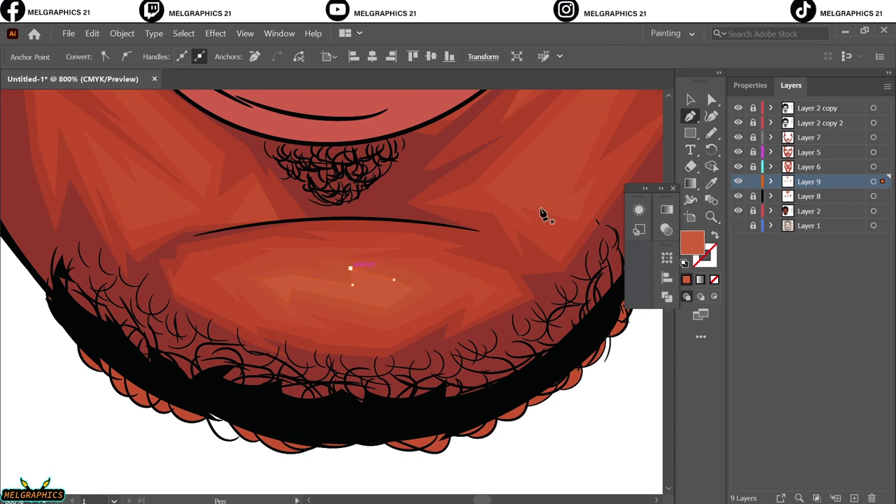
# Add a new layer above the outline layer and select the anchors along the red face shape's lower chin edge
pyautogui.press('v')
pyautogui.hotkey('ctrl', '0')
pyautogui.click(819, 122)
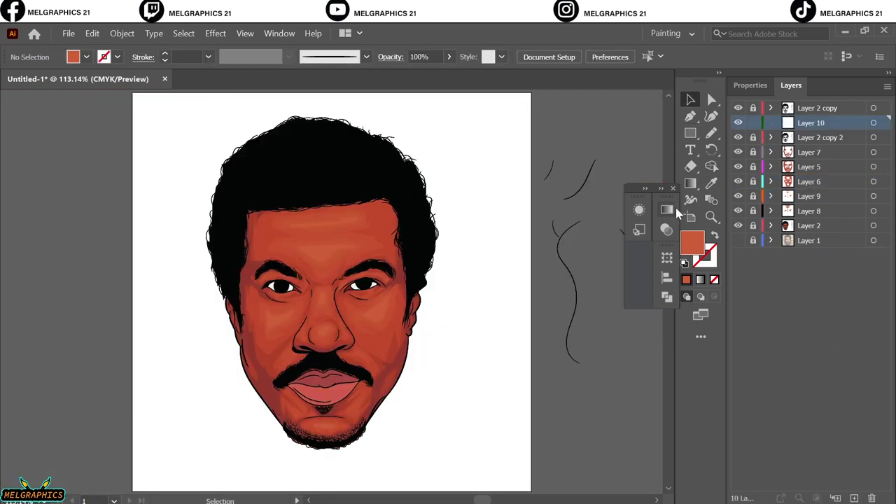
pyautogui.click(759, 229)
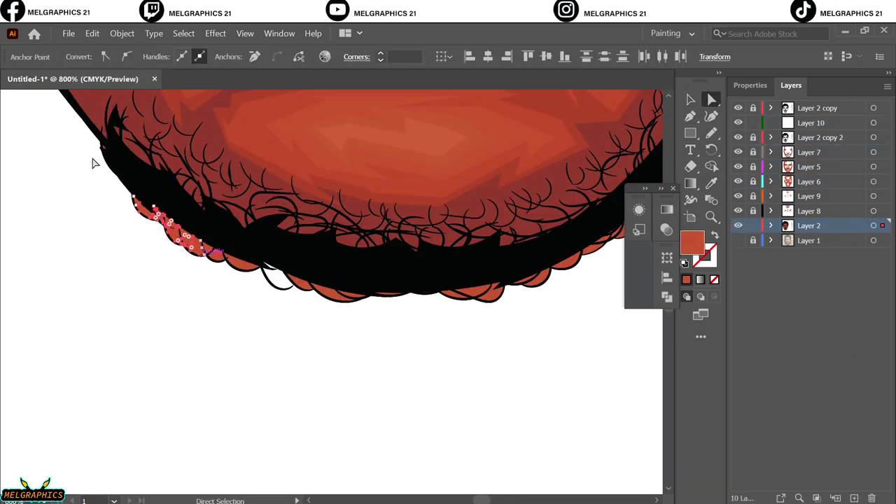
pyautogui.moveTo(94, 164); pyautogui.dragTo(354, 273)
pyautogui.click(449, 305)
pyautogui.hotkey('ctrl', '-')
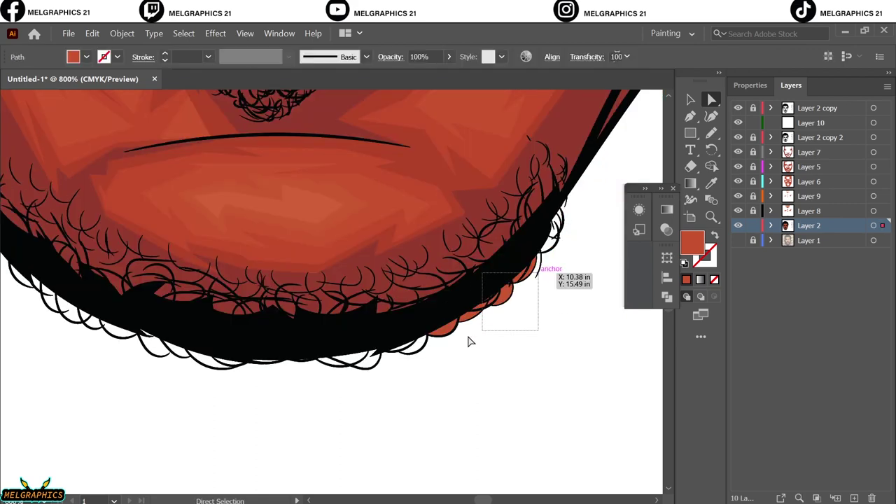
pyautogui.hotkey('ctrl', '0')
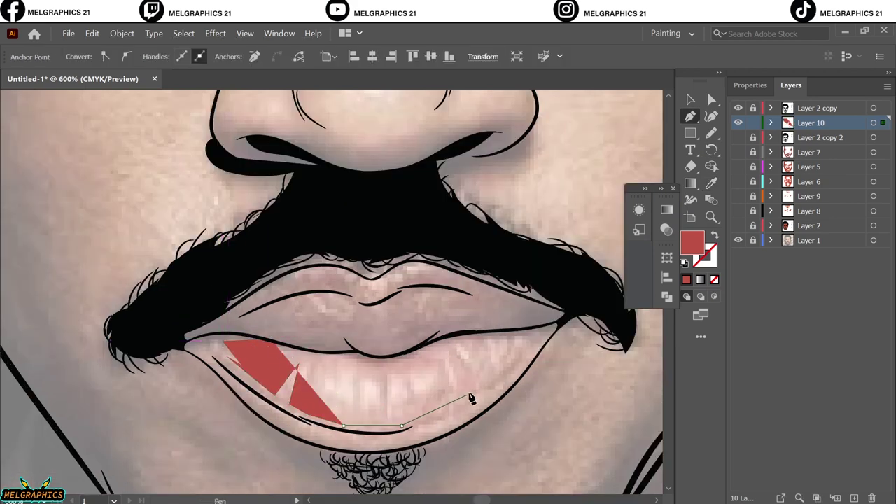
# Extend the lower-lip shading shape to the left lip corner and close it
pyautogui.click(517, 358)
pyautogui.click(364, 446)
pyautogui.click(303, 435)
pyautogui.click(424, 436)
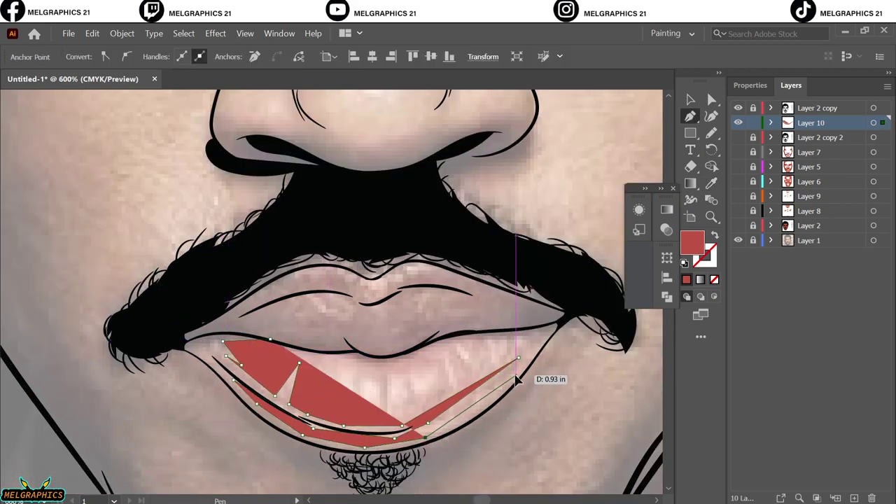
pyautogui.scroll(2, 516, 378)
pyautogui.scroll(-2, 524, 376)
pyautogui.scroll(1, 516, 376)
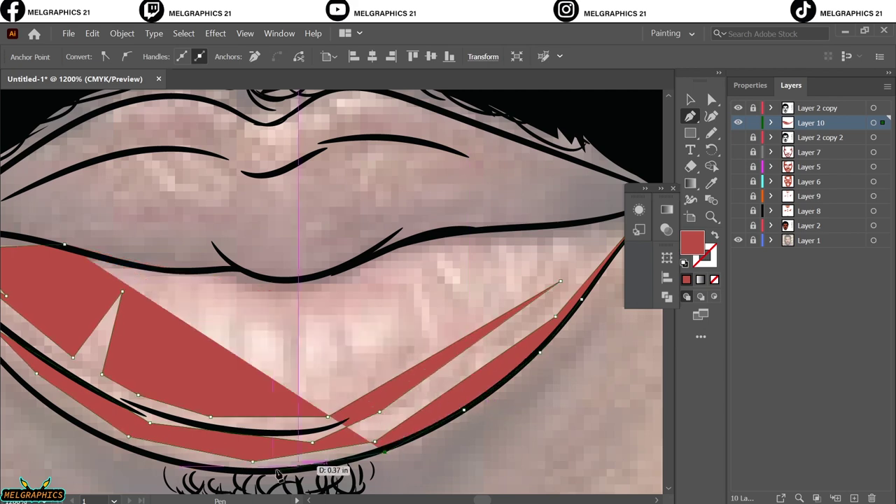
pyautogui.moveTo(278, 475); pyautogui.dragTo(446, 474)
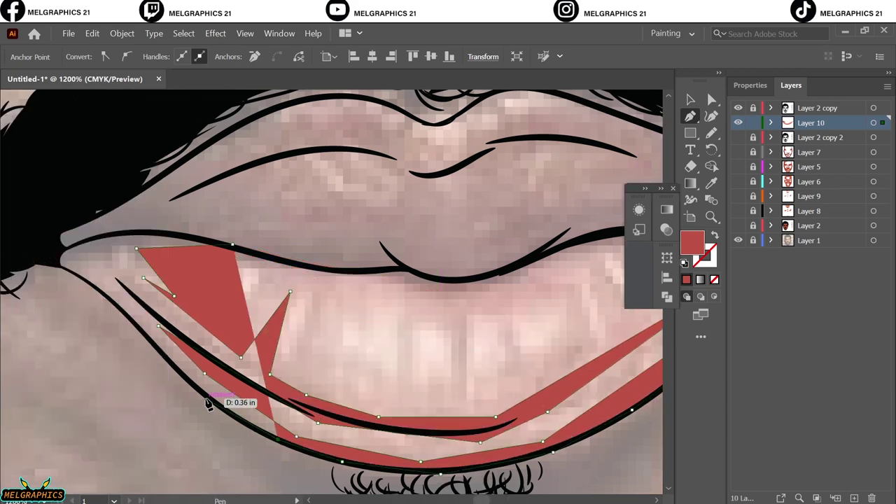
pyautogui.click(84, 282)
pyautogui.click(47, 260)
pyautogui.click(233, 249)
pyautogui.hotkey('ctrl', '0')
# Show the red face layer and start a new shading path below the lip
pyautogui.click(738, 226)
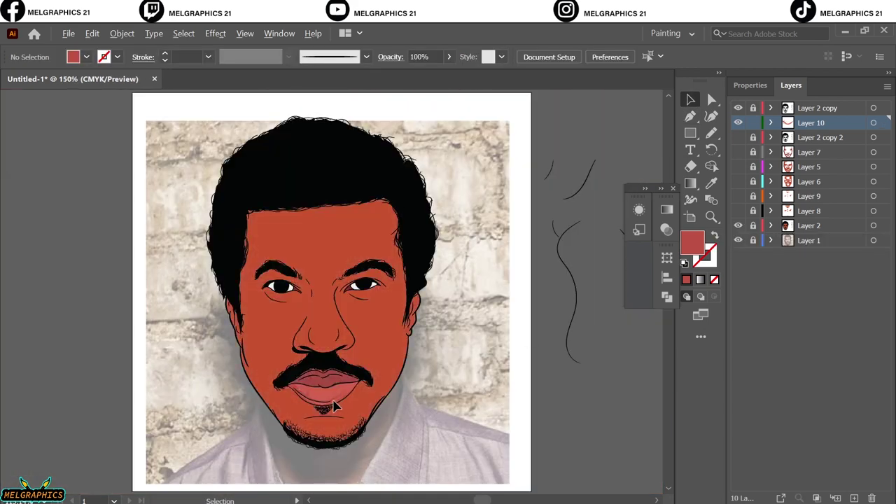
pyautogui.scroll(3, 305, 396)
pyautogui.click(346, 418)
pyautogui.click(310, 422)
pyautogui.doubleClick(691, 242)
pyautogui.click(802, 154)
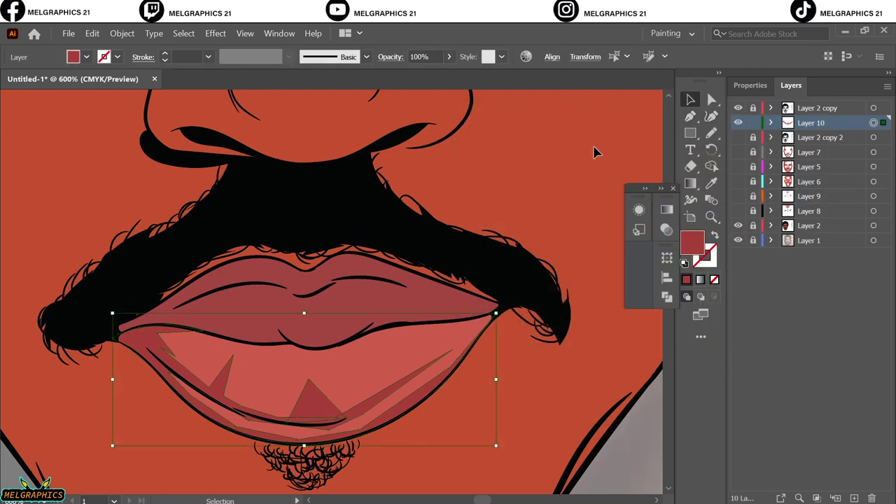
pyautogui.hotkey('ctrl', '0')
pyautogui.press('a')
pyautogui.click(518, 420)
# Set the fill colour to dark red #A74A41 and hide the red face layer
pyautogui.scroll(5, 336, 380)
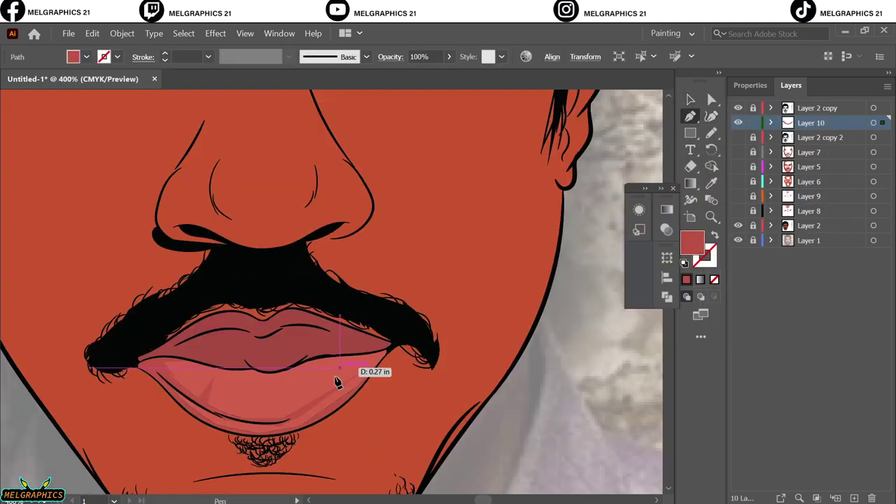
pyautogui.hotkey('ctrl', '0')
pyautogui.scroll(5, 523, 365)
pyautogui.doubleClick(691, 241)
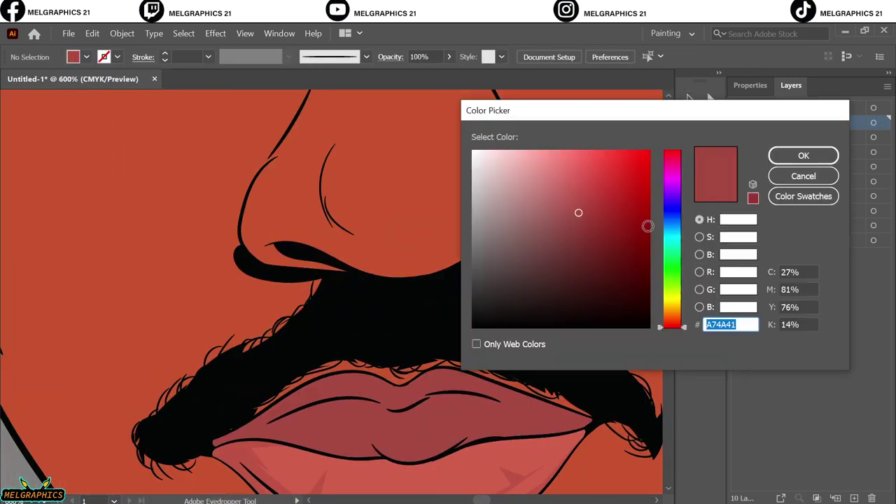
pyautogui.click(746, 153)
pyautogui.click(737, 225)
# Pen-trace the upper-lip shading from the left side along the upper lip
pyautogui.press('p')
pyautogui.click(277, 430)
pyautogui.click(298, 414)
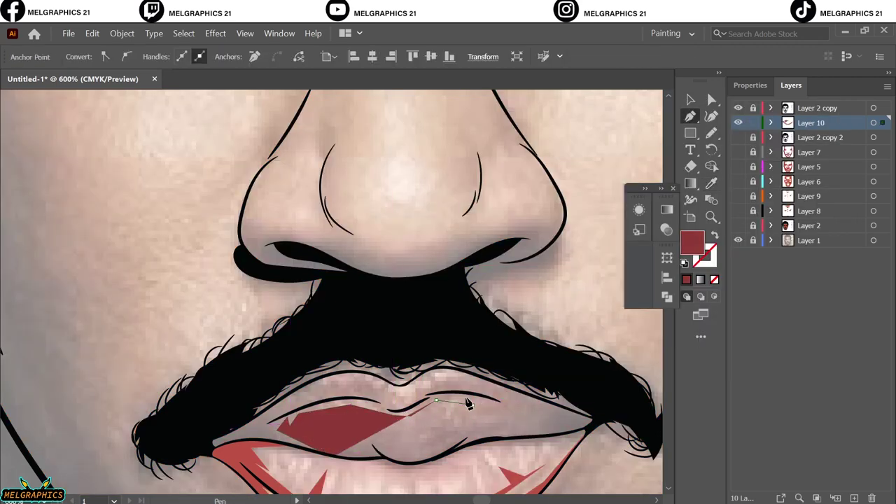
pyautogui.click(497, 405)
pyautogui.click(280, 410)
pyautogui.click(210, 436)
pyautogui.scroll(3, 210, 435)
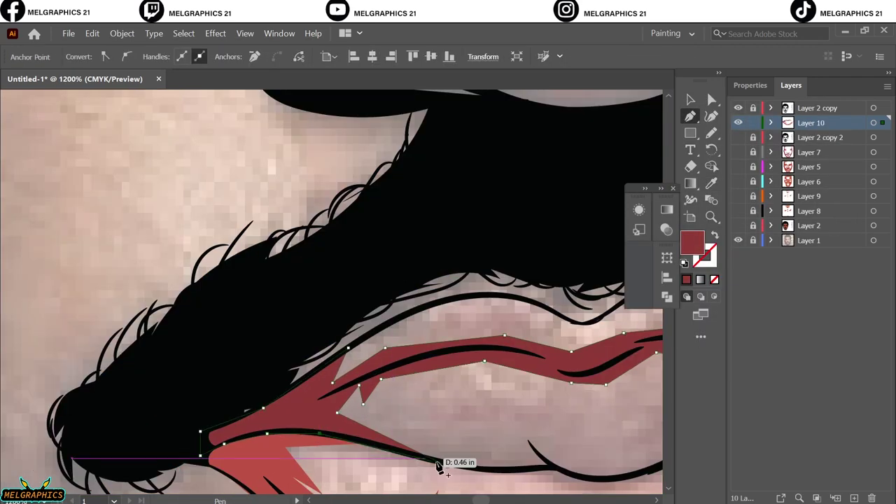
pyautogui.hscroll(5, 439, 468)
pyautogui.click(444, 456)
pyautogui.click(578, 377)
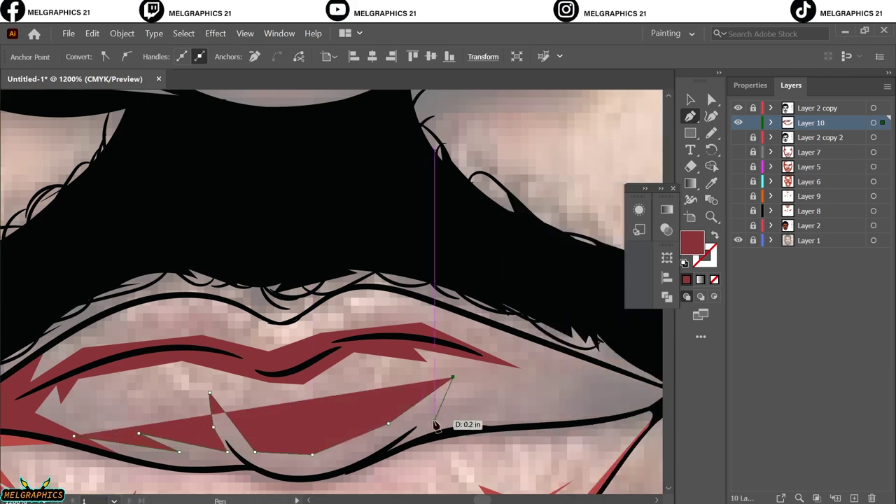
pyautogui.click(436, 425)
# Carry the upper-lip shading to the right corner, close it, and show the red face layer
pyautogui.hscroll(3, 436, 425)
pyautogui.click(506, 407)
pyautogui.click(584, 390)
pyautogui.click(540, 418)
pyautogui.click(289, 457)
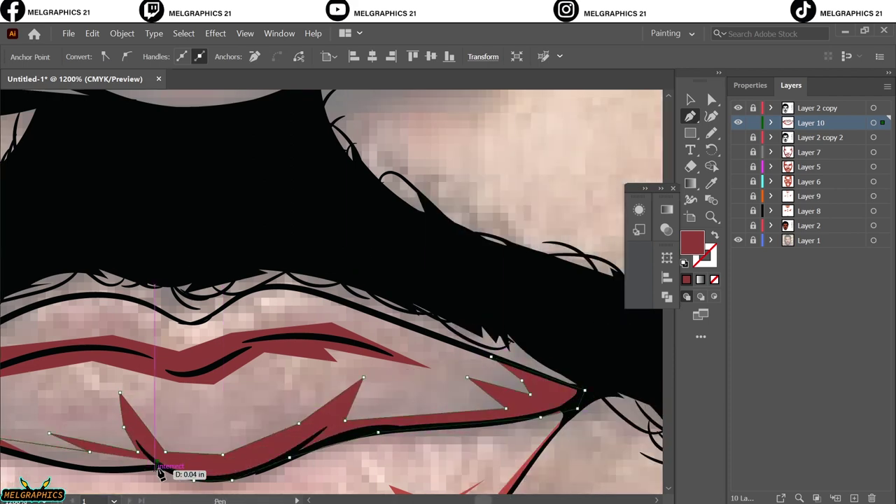
pyautogui.click(160, 473)
pyautogui.hotkey('ctrl', '-')
pyautogui.press('v')
pyautogui.hotkey('ctrl', '0')
pyautogui.click(738, 225)
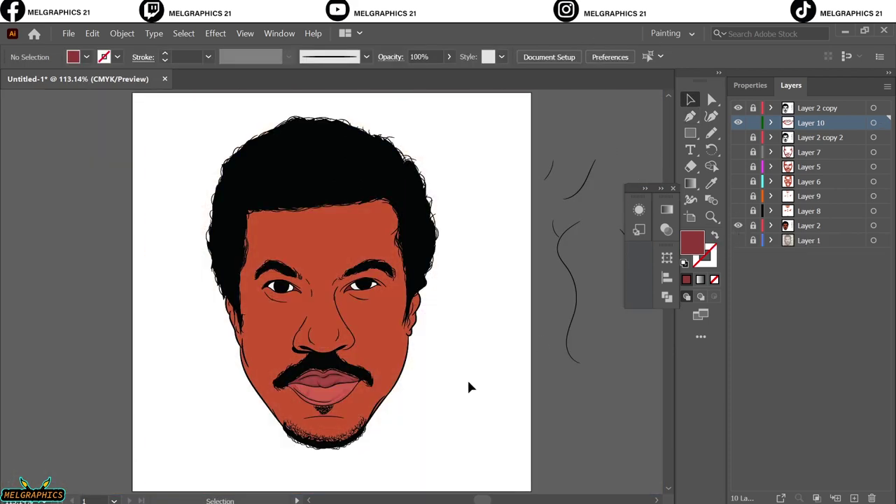
# Draw light mauve shadows inside both eye whites with the Pencil, then show the hidden layers
pyautogui.press('n')
pyautogui.scroll(5, 352, 281)
pyautogui.doubleClick(692, 242)
pyautogui.click(802, 154)
pyautogui.scroll(3, 447, 329)
pyautogui.moveTo(446, 363)
pyautogui.mouseDown()
pyautogui.moveTo(436, 306)
pyautogui.moveTo(445, 359)
pyautogui.mouseUp()
pyautogui.hscroll(-3, 222, 362)
pyautogui.hotkey('ctrl', '0')
pyautogui.scroll(5, 413, 396)
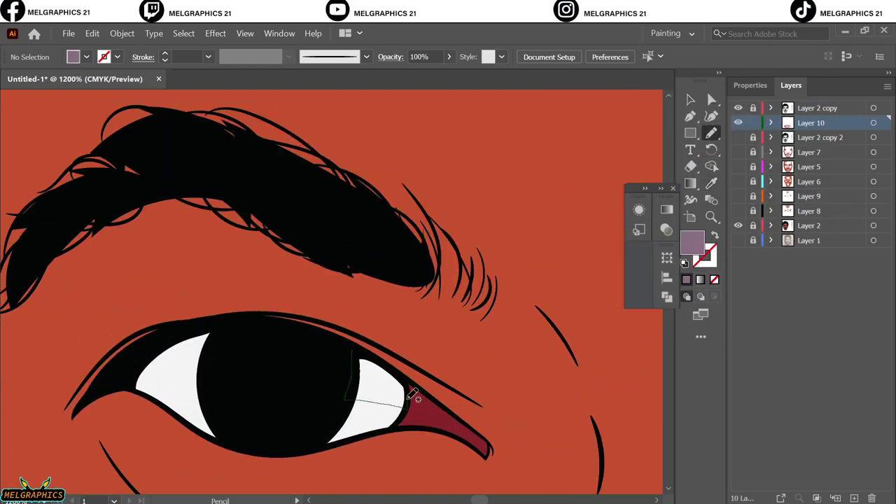
pyautogui.moveTo(140, 387); pyautogui.dragTo(135, 390)
pyautogui.hotkey('ctrl', '0')
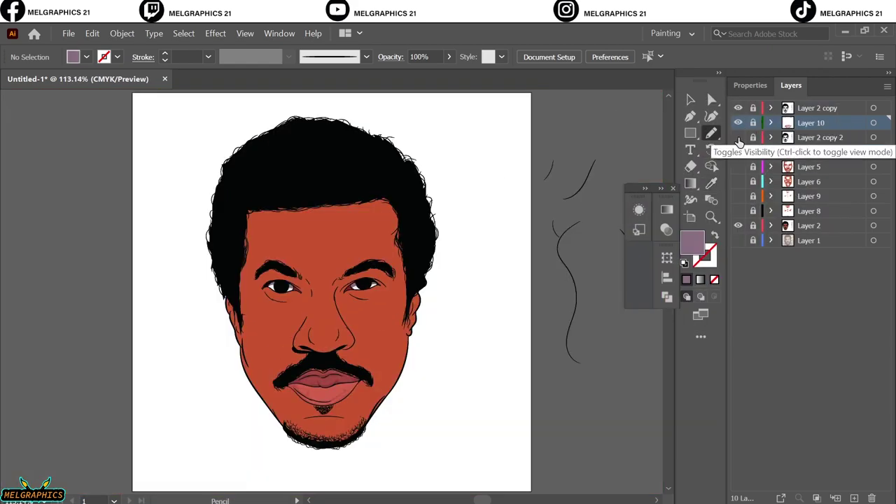
pyautogui.keyDown('alt'); pyautogui.click(737, 122); pyautogui.keyUp('alt')
# Create Layer 11 and draw dark brown #471F0E iris shapes in both eyes
pyautogui.hotkey('ctrl', 'l')
pyautogui.doubleClick(691, 242)
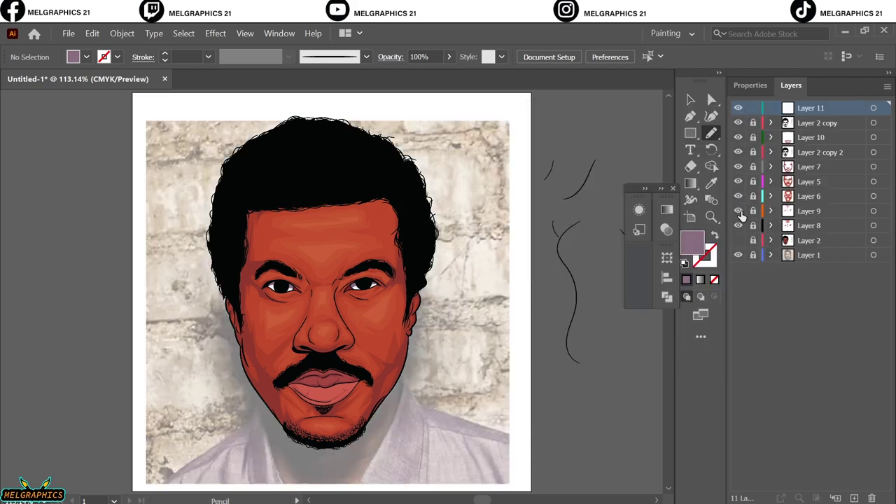
pyautogui.click(615, 278)
pyautogui.press('Return')
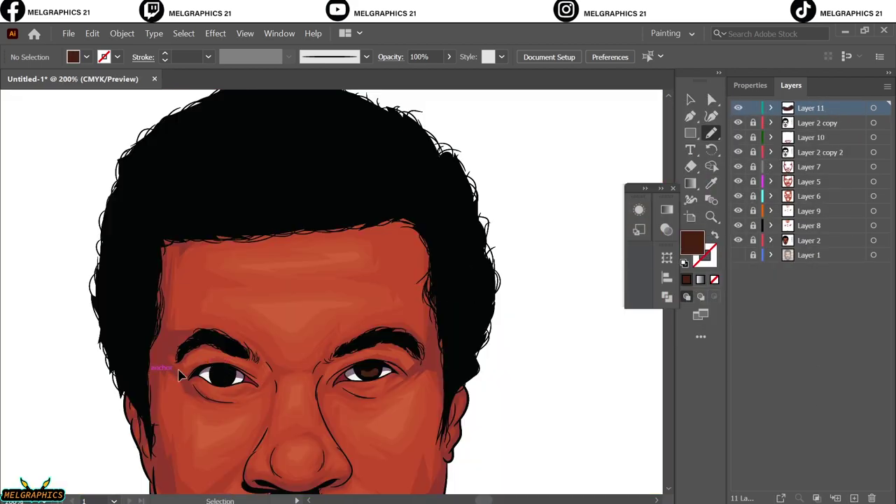
pyautogui.moveTo(213, 420)
pyautogui.mouseDown()
pyautogui.moveTo(326, 473)
pyautogui.moveTo(217, 424)
pyautogui.mouseUp()
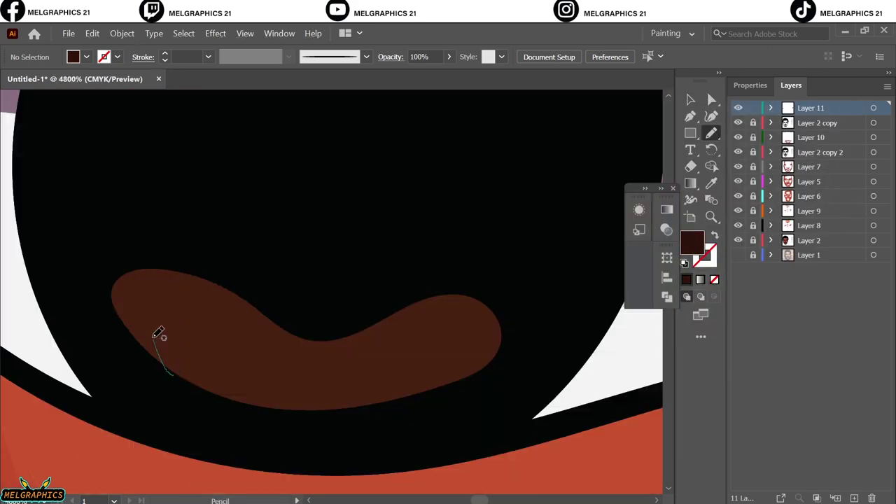
pyautogui.moveTo(520, 313); pyautogui.dragTo(441, 366)
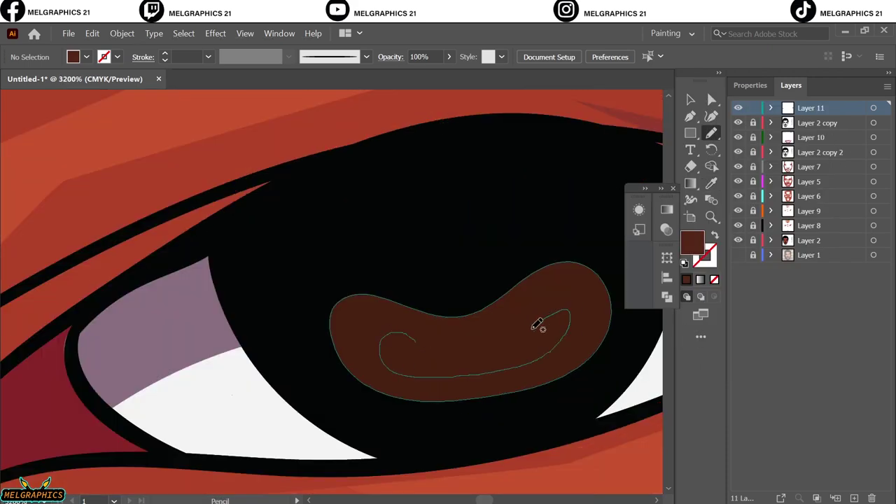
pyautogui.moveTo(535, 327); pyautogui.dragTo(546, 352)
# Draw a small highlight ellipse in the iris with a 90° gradient fill
pyautogui.click(753, 149)
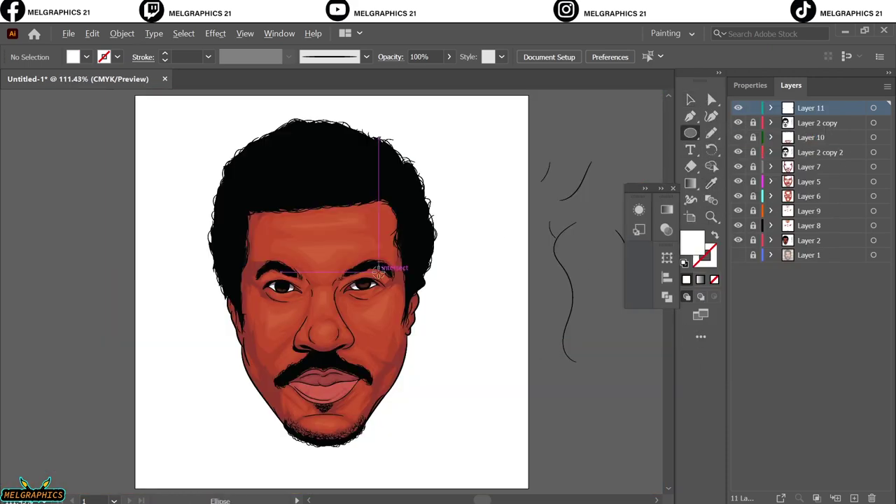
pyautogui.scroll(5, 360, 283)
pyautogui.moveTo(343, 219)
pyautogui.mouseDown()
pyautogui.moveTo(407, 273)
pyautogui.moveTo(375, 235)
pyautogui.mouseUp()
pyautogui.click(695, 184)
pyautogui.doubleClick(691, 183)
pyautogui.click(593, 262)
pyautogui.click(610, 342)
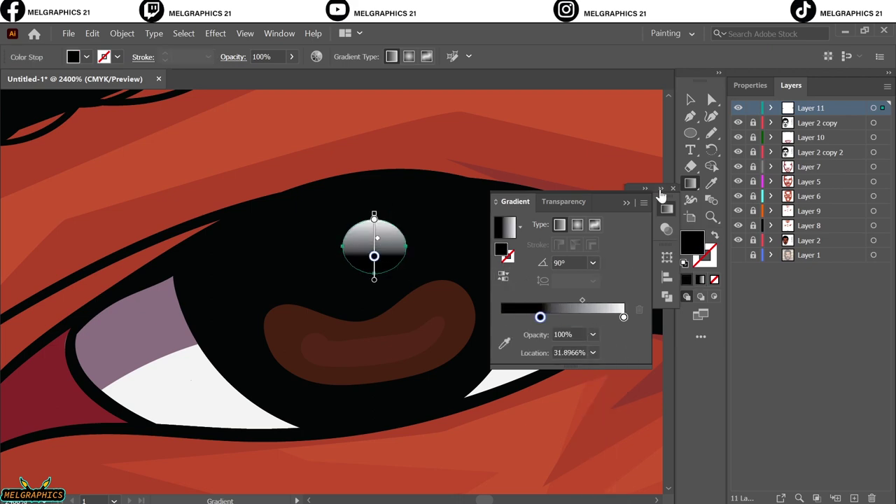
# Copy the gradient highlight ellipse into the left eye and deselect
pyautogui.press('v')
pyautogui.click(486, 280)
pyautogui.hotkey('ctrl', '-')
pyautogui.hotkey('ctrl', '-')
pyautogui.hotkey('ctrl', '-')
pyautogui.moveTo(518, 247); pyautogui.dragTo(91, 266)
pyautogui.moveTo(518, 247); pyautogui.dragTo(509, 260)
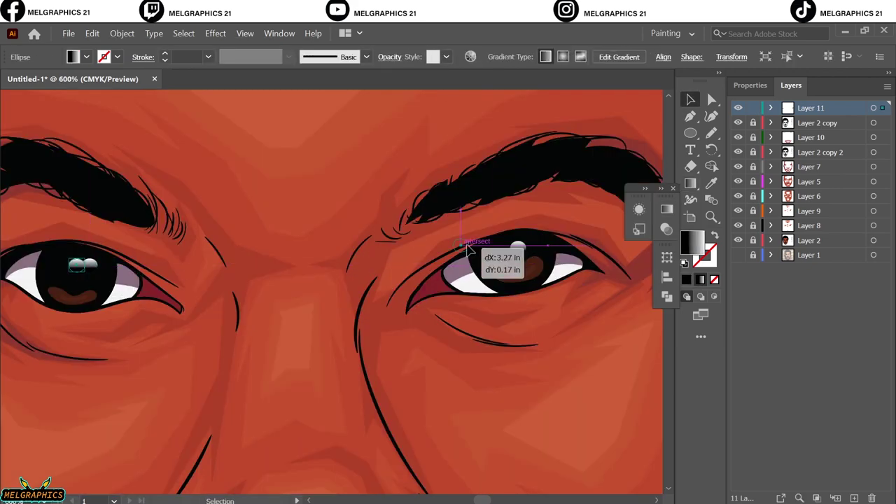
pyautogui.hotkey('ctrl', '+')
pyautogui.hotkey('ctrl', '+')
pyautogui.hotkey('ctrl', 'shift', 'a')
pyautogui.hotkey('ctrl', '0')
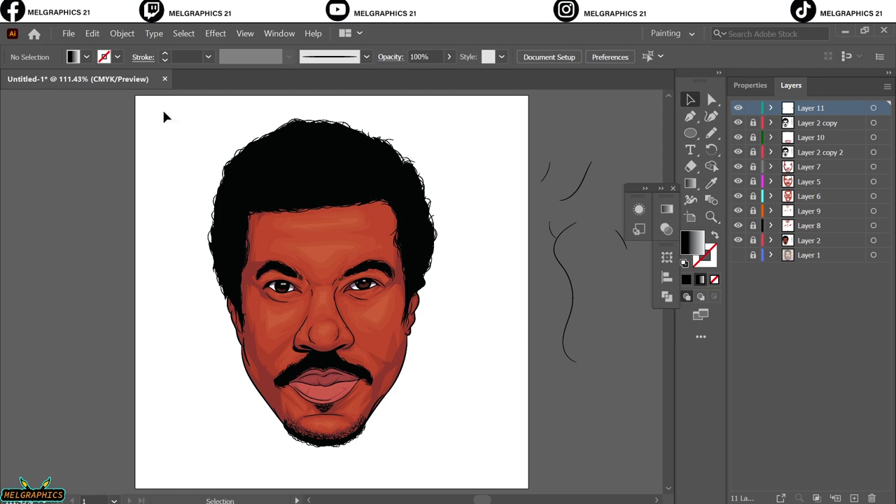
# Draw a long thin bar above the artboard with a 0° gradient fill
pyautogui.press('m')
pyautogui.moveTo(176, 160); pyautogui.dragTo(240, 171)
pyautogui.hotkey('ctrl', '+')
pyautogui.hotkey('ctrl', '+')
pyautogui.hotkey('ctrl', '+')
pyautogui.click(86, 56)
pyautogui.doubleClick(691, 183)
pyautogui.click(592, 262)
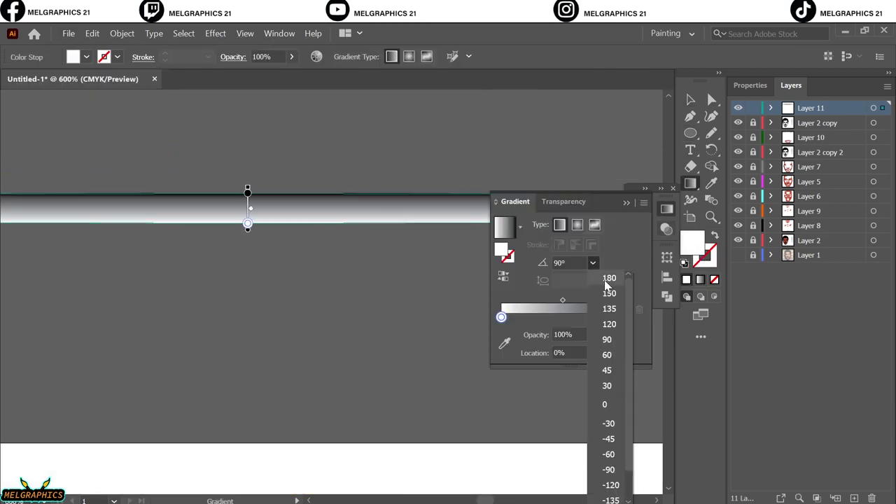
pyautogui.click(605, 404)
# Make the bar's gradient black-white-black with the white middle stop at 54.28%
pyautogui.click(560, 317)
pyautogui.doubleClick(500, 316)
pyautogui.click(590, 301)
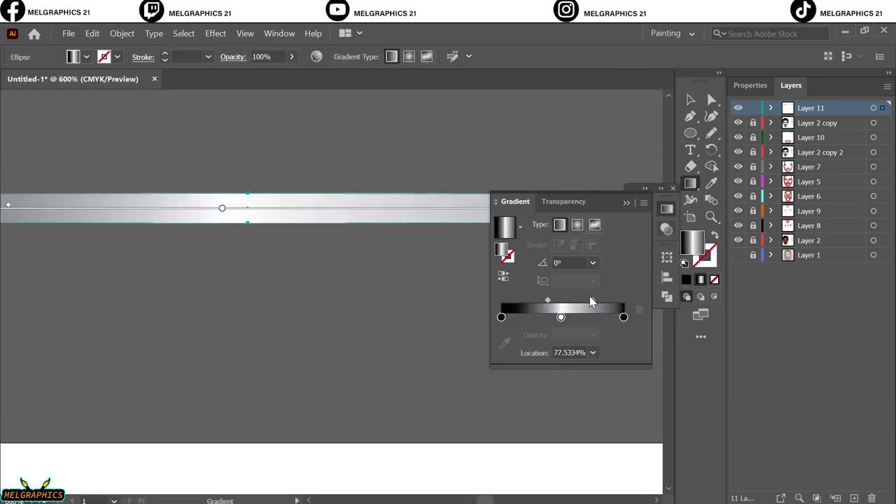
pyautogui.moveTo(561, 317); pyautogui.dragTo(567, 317)
pyautogui.press('v')
pyautogui.hotkey('ctrl', '0')
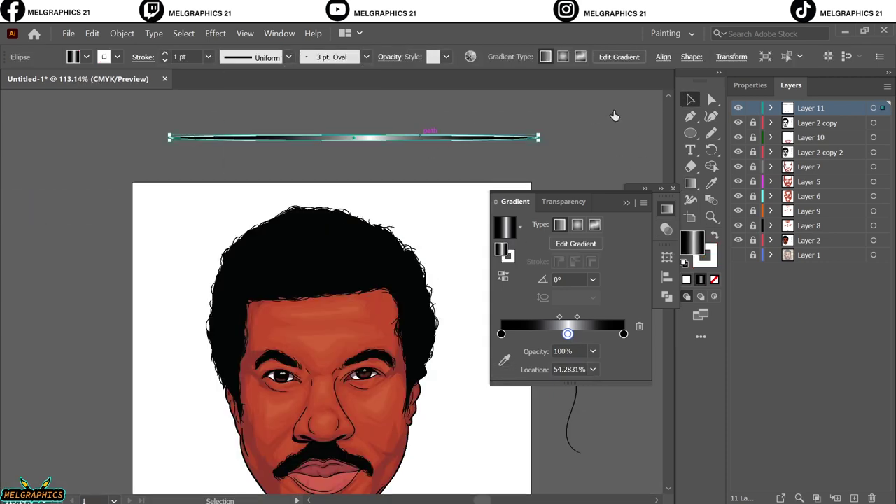
pyautogui.click(614, 115)
pyautogui.press('b')
pyautogui.keyDown('alt'); pyautogui.click(738, 240); pyautogui.keyUp('alt')
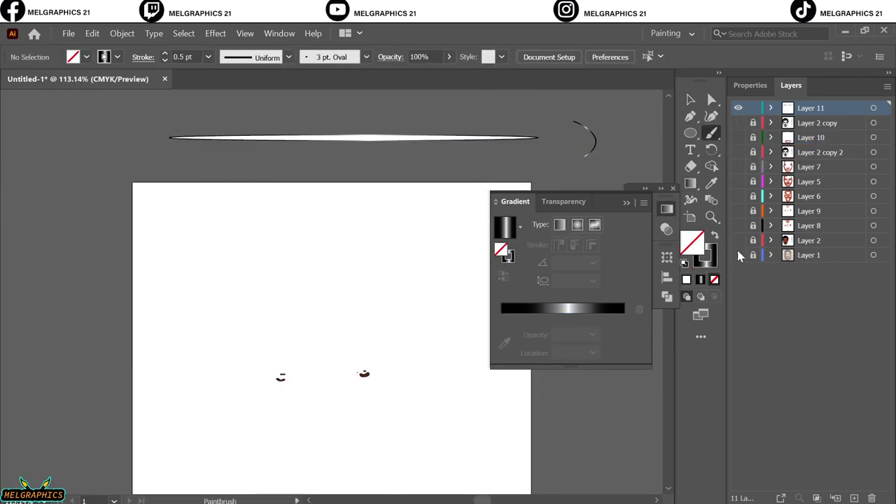
pyautogui.keyDown('alt'); pyautogui.click(737, 240); pyautogui.keyUp('alt')
pyautogui.scroll(6, 319, 440)
pyautogui.hscroll(-1, 224, 313)
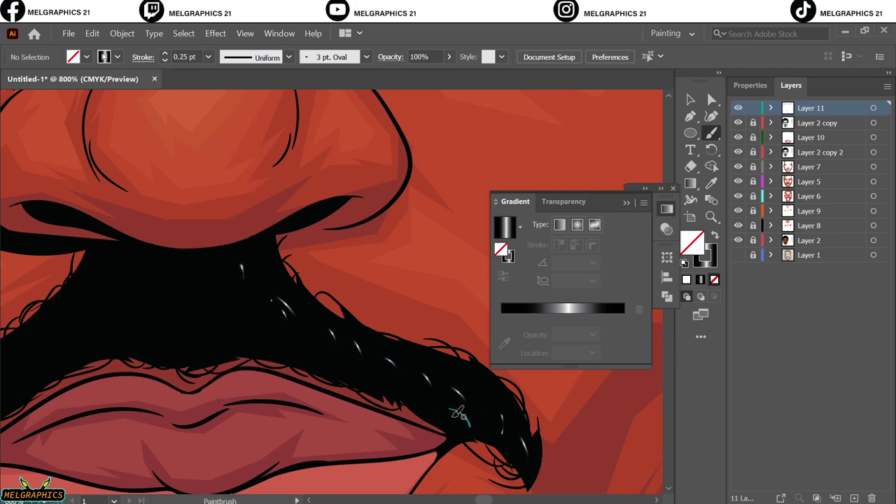
pyautogui.hscroll(-3, 255, 366)
pyautogui.hscroll(-3, 305, 392)
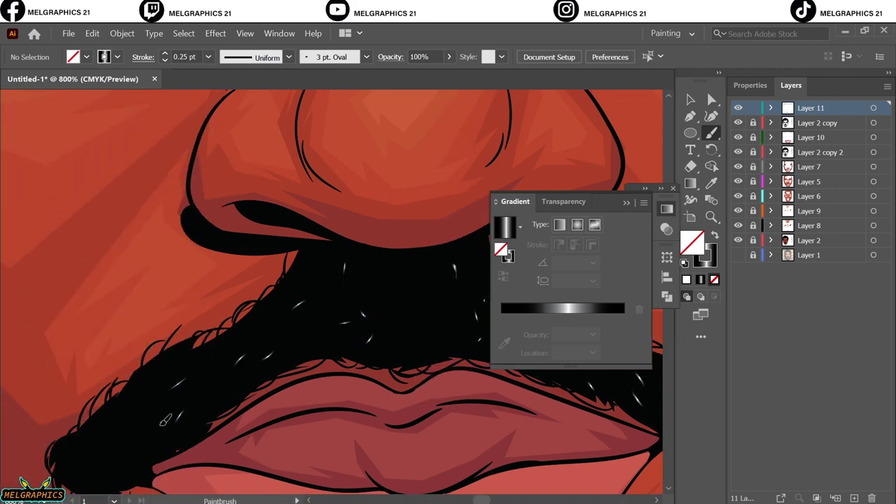
pyautogui.hotkey('ctrl', '0')
pyautogui.scroll(3, 176, 440)
pyautogui.scroll(4, 446, 410)
pyautogui.press('v')
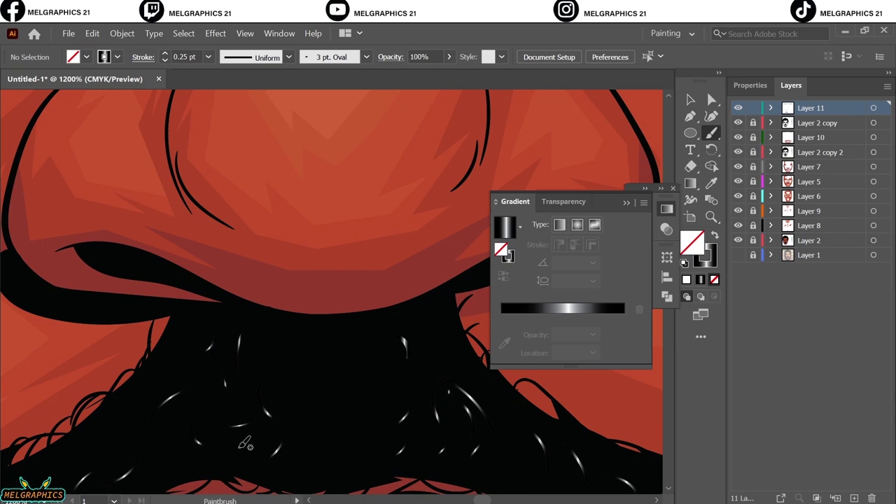
pyautogui.hotkey('ctrl', '0')
pyautogui.scroll(3, 438, 335)
pyautogui.scroll(3, 306, 315)
pyautogui.hscroll(2, 424, 326)
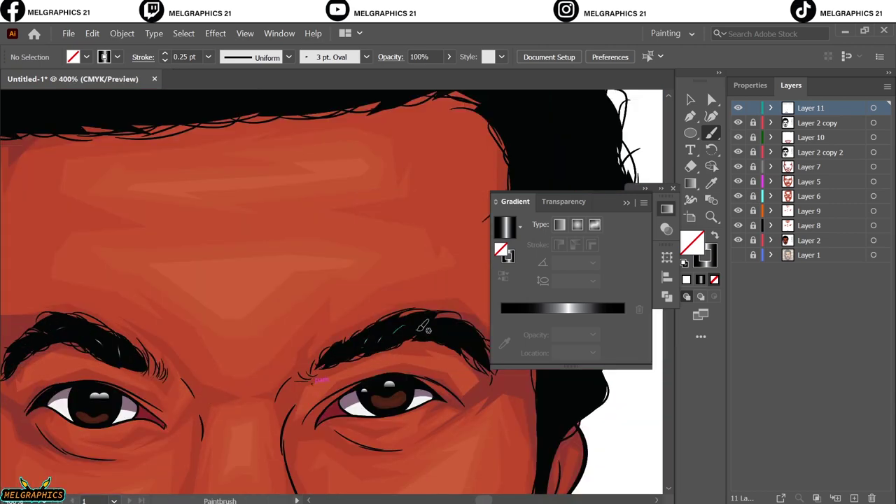
pyautogui.scroll(-3, 422, 326)
pyautogui.scroll(4, 209, 308)
pyautogui.scroll(-2, 305, 302)
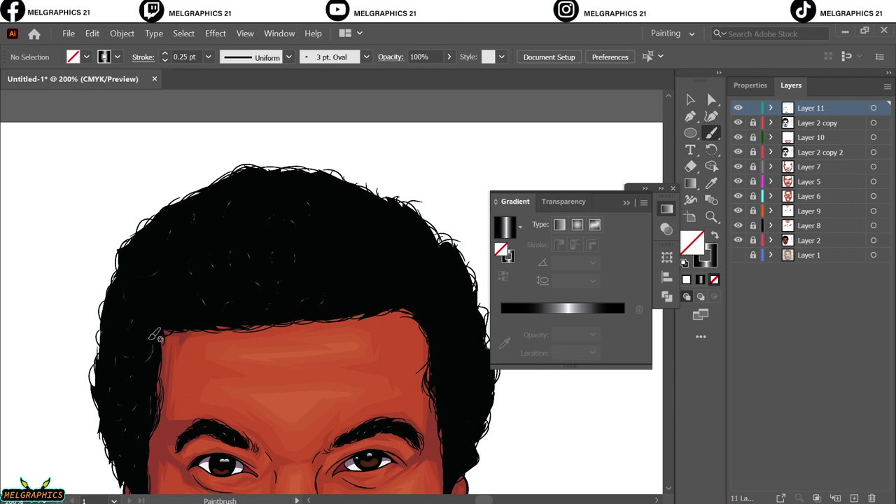
pyautogui.hotkey('ctrl', '0')
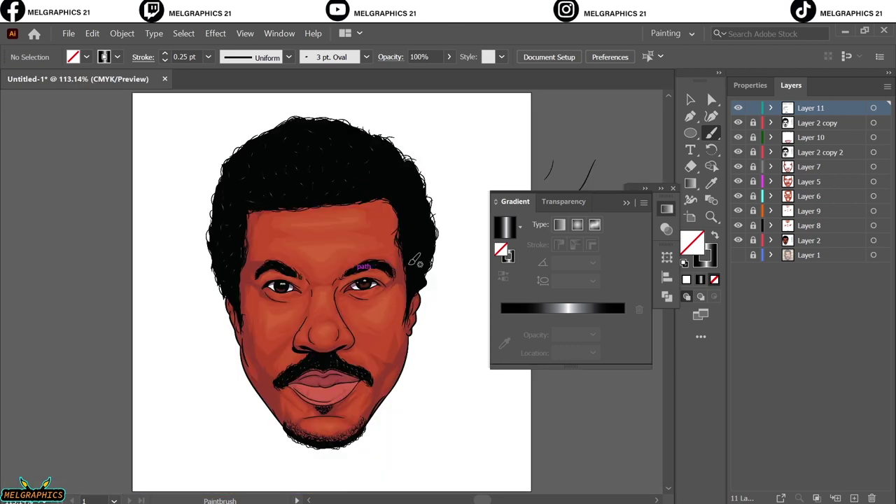
pyautogui.scroll(3, 367, 294)
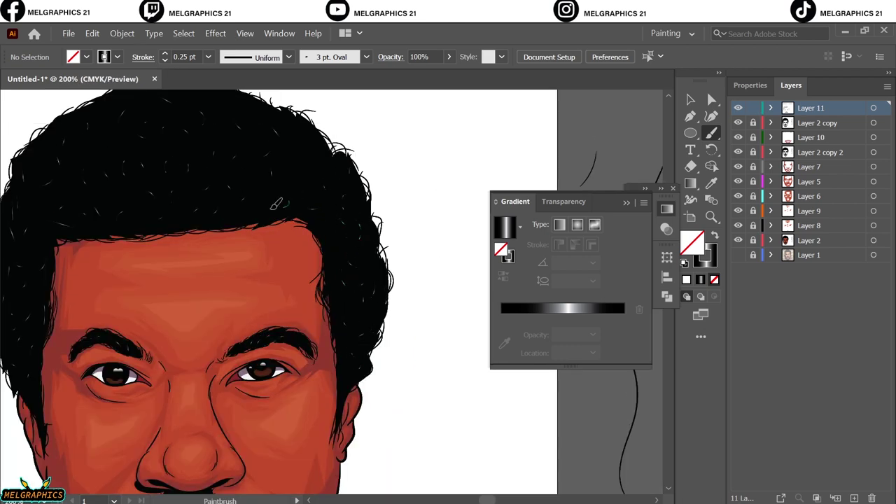
pyautogui.hotkey('ctrl', '0')
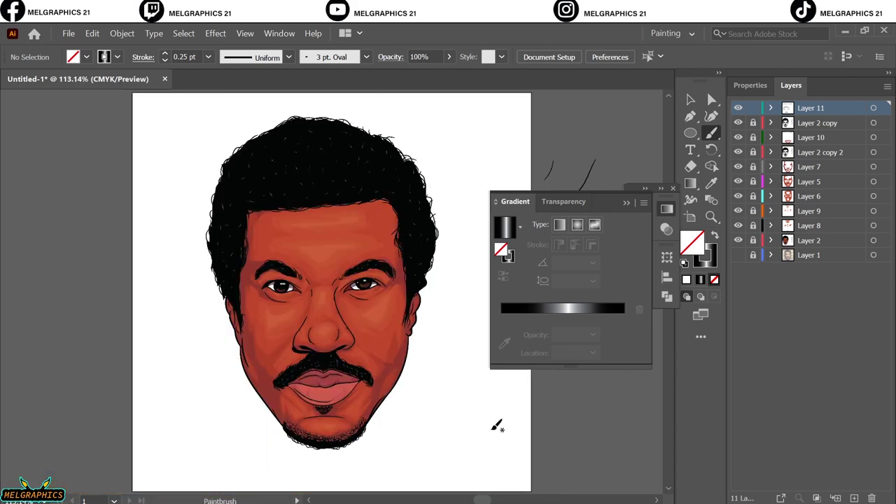
pyautogui.click(661, 188)
# Set a white fill with no stroke on a new layer for the rim highlights
pyautogui.click(791, 84)
pyautogui.click(835, 498)
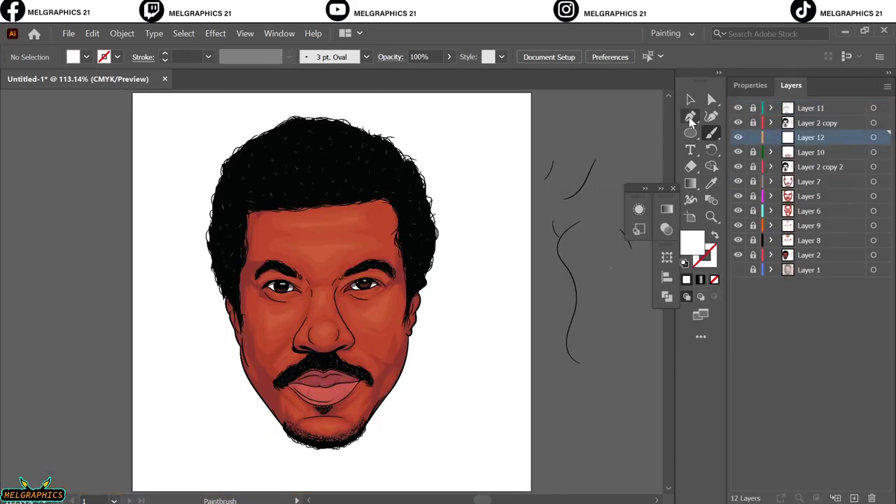
pyautogui.click(690, 117)
pyautogui.scroll(5, 410, 371)
pyautogui.scroll(5, 410, 370)
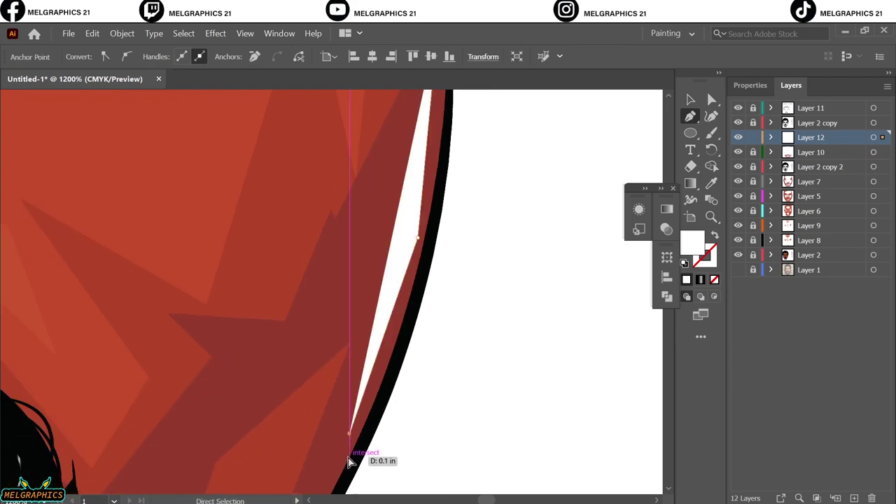
pyautogui.scroll(-3, 350, 462)
# Draw a thin white highlight along the right cheek edge up toward the ear
pyautogui.click(326, 380)
pyautogui.click(406, 260)
pyautogui.scroll(3, 453, 200)
pyautogui.click(505, 183)
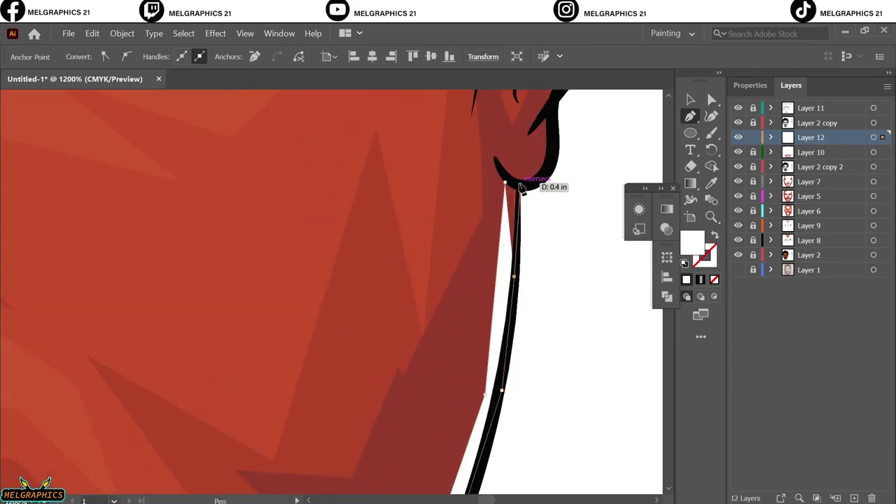
pyautogui.scroll(3, 520, 188)
pyautogui.scroll(2, 547, 364)
pyautogui.moveTo(580, 262); pyautogui.dragTo(583, 343)
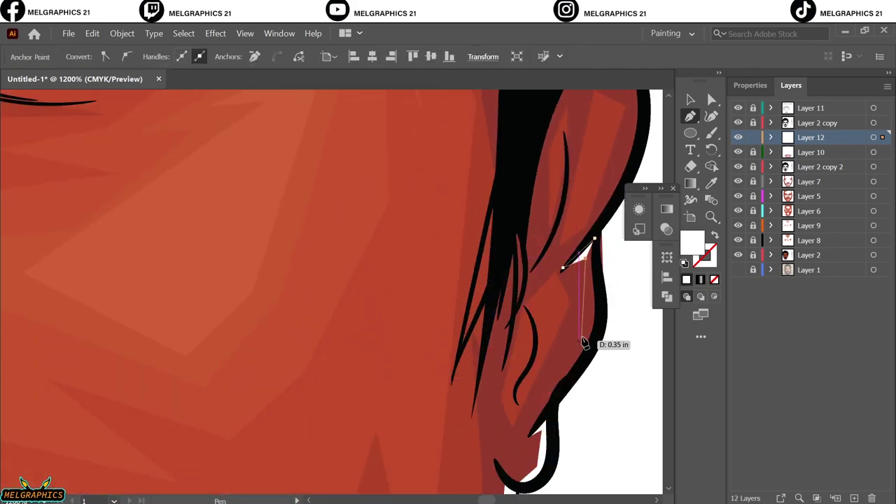
pyautogui.hotkey('ctrl', '-')
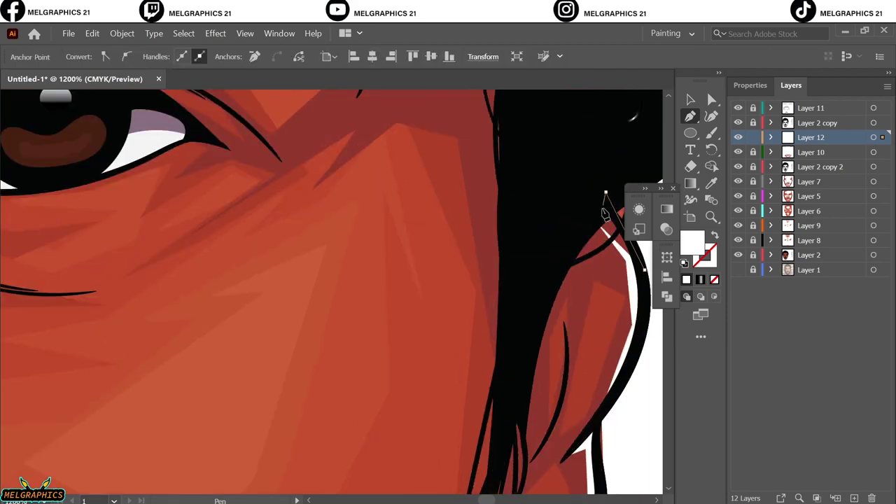
pyautogui.press('v')
pyautogui.hotkey('ctrl', '0')
# Draw a thin white highlight along the jaw edge
pyautogui.press('p')
pyautogui.scroll(5, 366, 448)
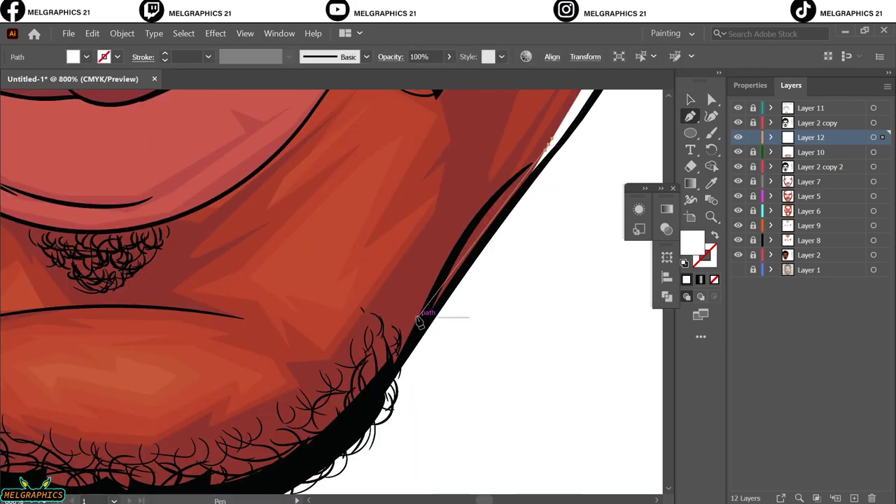
pyautogui.click(359, 424)
pyautogui.scroll(-3, 302, 456)
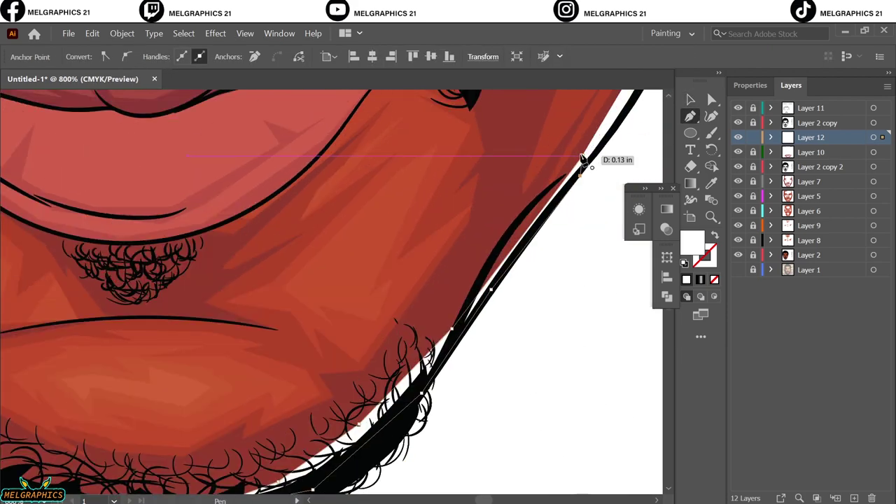
pyautogui.press('v')
pyautogui.hotkey('ctrl', '0')
# Draw a white highlight beneath the nose, curving around the right nostril
pyautogui.scroll(1, 350, 426)
pyautogui.scroll(4, 303, 385)
pyautogui.press('p')
pyautogui.click(221, 362)
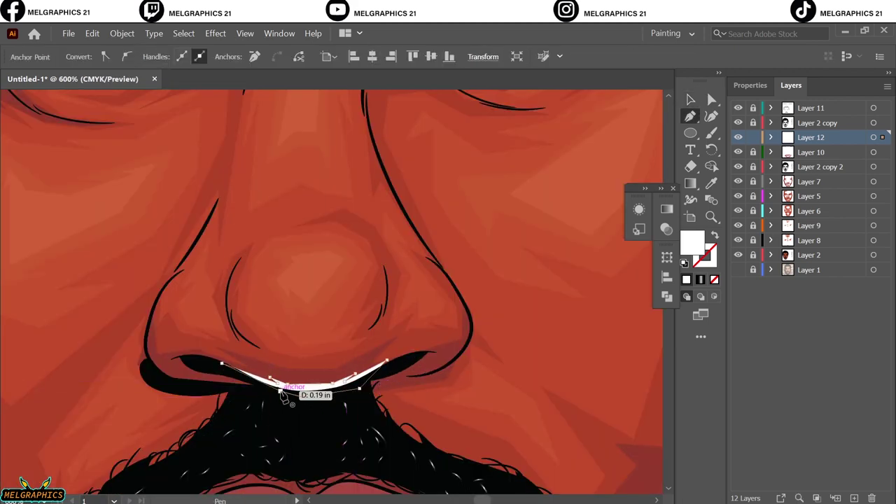
pyautogui.scroll(2, 282, 393)
pyautogui.click(458, 362)
pyautogui.moveTo(467, 383); pyautogui.dragTo(470, 410)
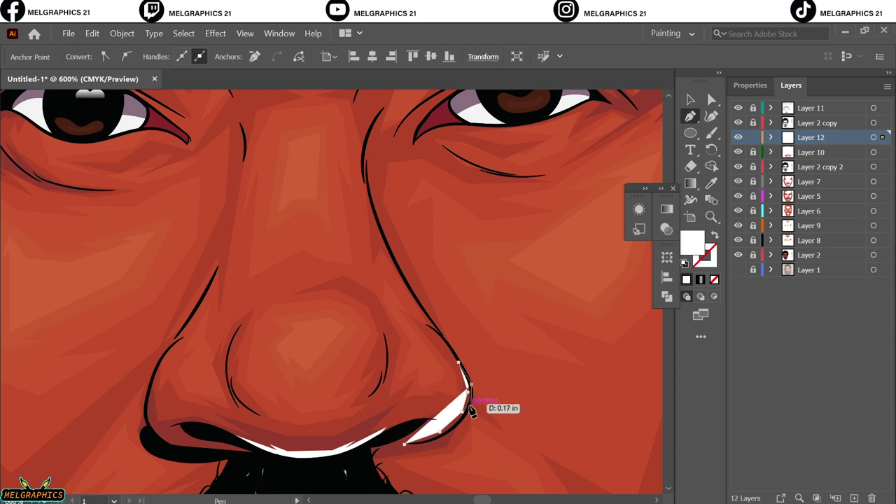
pyautogui.click(565, 307)
pyautogui.hotkey('ctrl', '0')
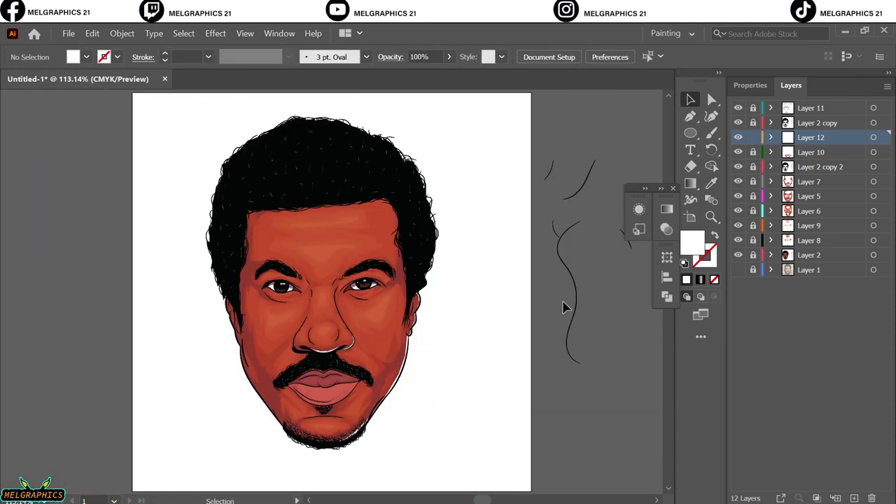
# With Layer 1 active, save the portrait as an Adobe PDF using the Illustrator Default preset
pyautogui.click(808, 270)
pyautogui.hotkey('alt', 'f')
pyautogui.press('Escape')
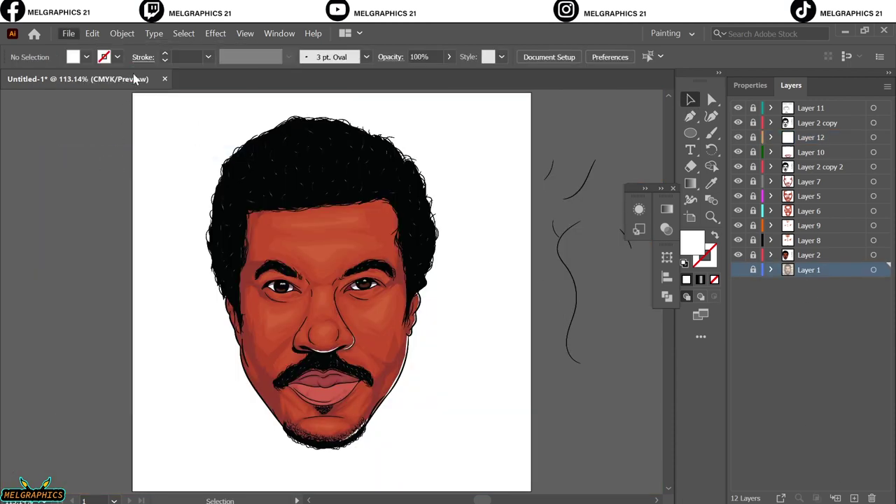
pyautogui.hotkey('ctrl', 'shift', 's')
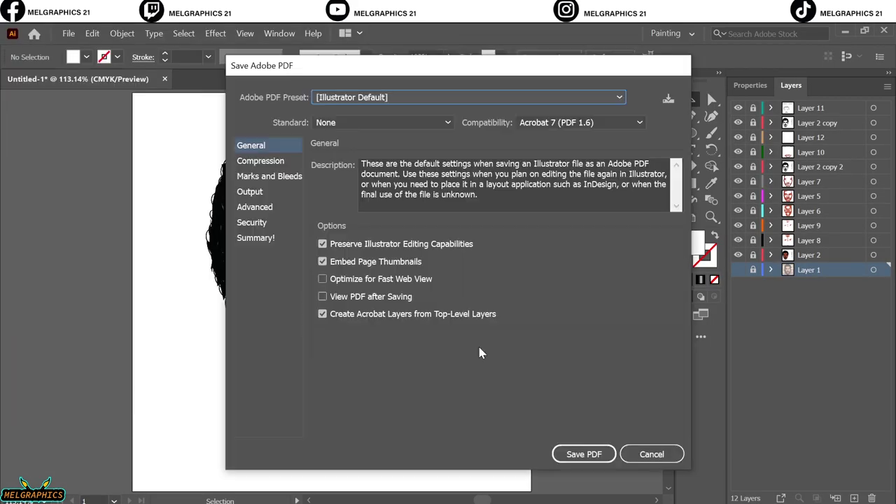
pyautogui.click(585, 452)
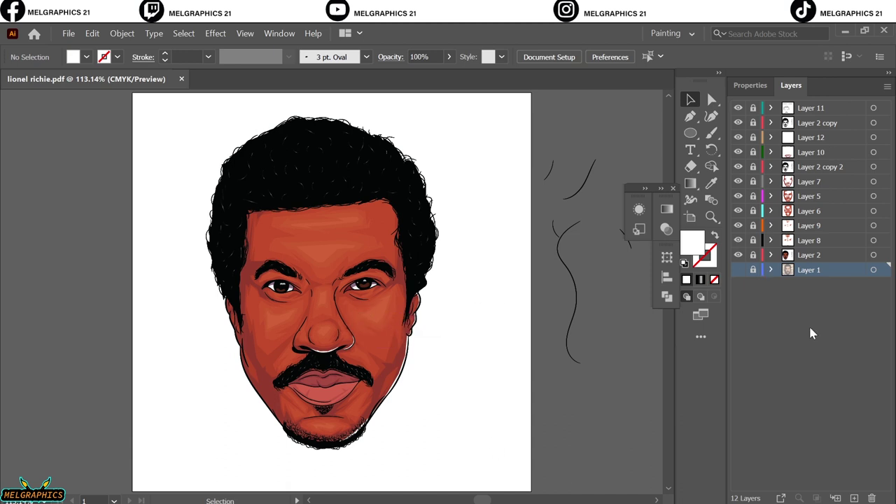
# Add a new layer for the background
pyautogui.hotkey('ctrl', 'l')
pyautogui.press('i')
pyautogui.click(314, 231)
# Cover the artboard with a red-orange rectangle and draw the first dark stripe shape
pyautogui.press('m')
pyautogui.moveTo(132, 93); pyautogui.dragTo(531, 492)
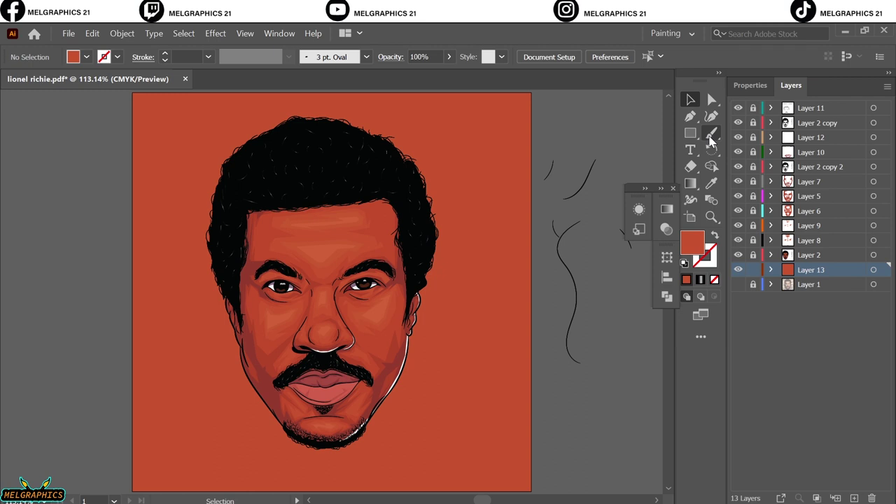
pyautogui.click(690, 116)
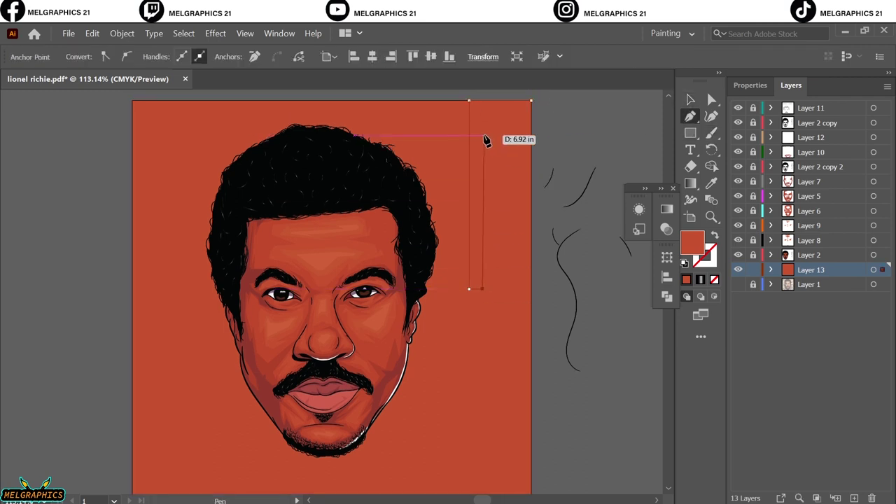
pyautogui.click(419, 131)
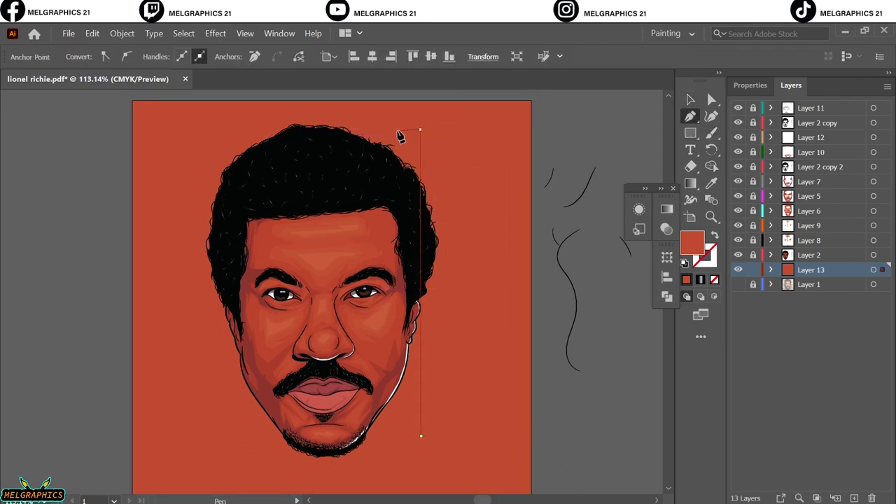
pyautogui.click(234, 465)
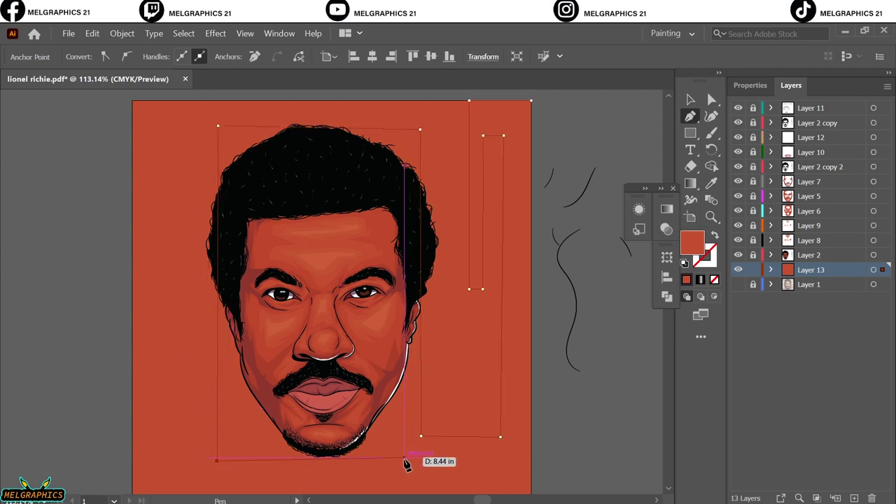
pyautogui.click(234, 441)
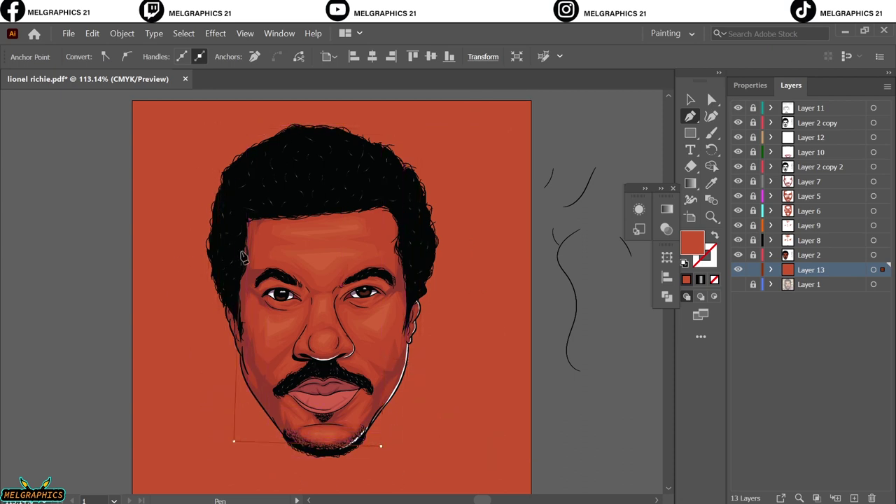
pyautogui.click(233, 144)
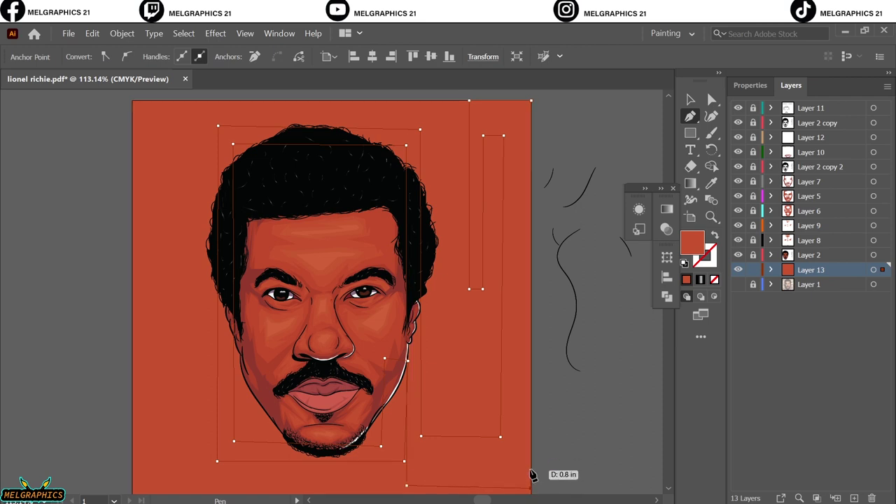
pyautogui.click(426, 453)
pyautogui.press('v')
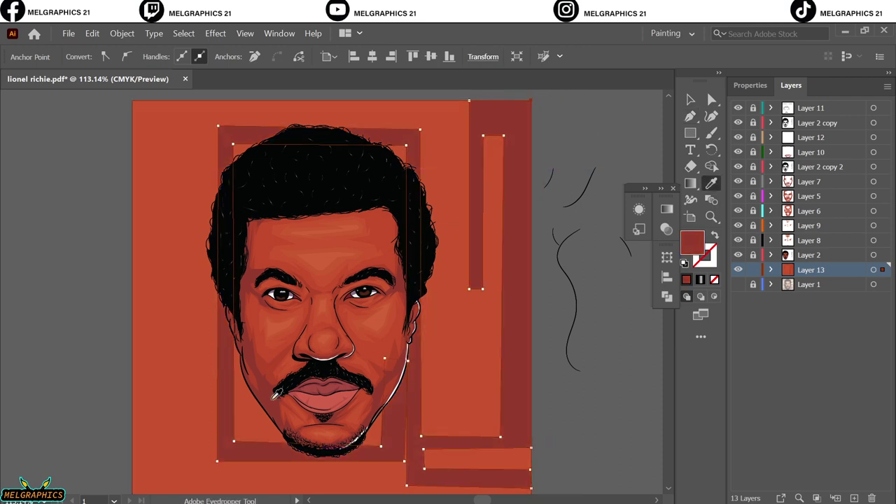
# Draw dark strips near the chin and along the left side up to the artboard top
pyautogui.scroll(-1, 595, 124)
pyautogui.press('p')
pyautogui.click(406, 372)
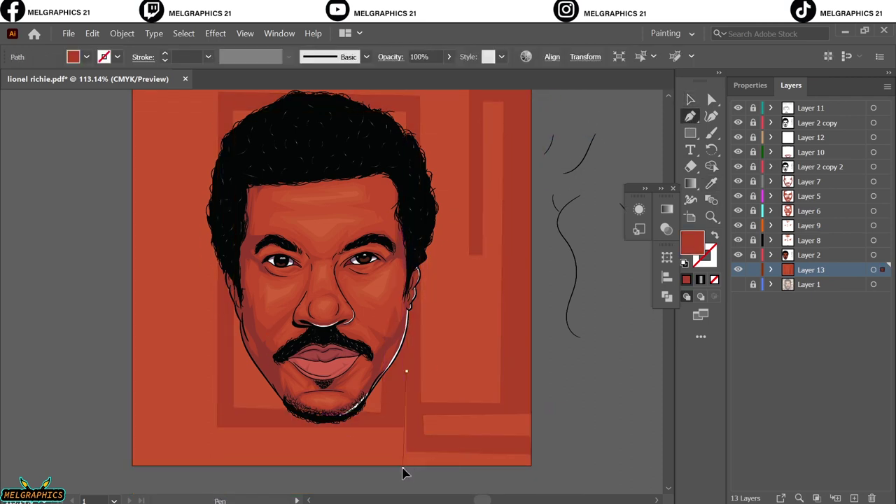
pyautogui.click(402, 467)
pyautogui.click(407, 372)
pyautogui.click(189, 453)
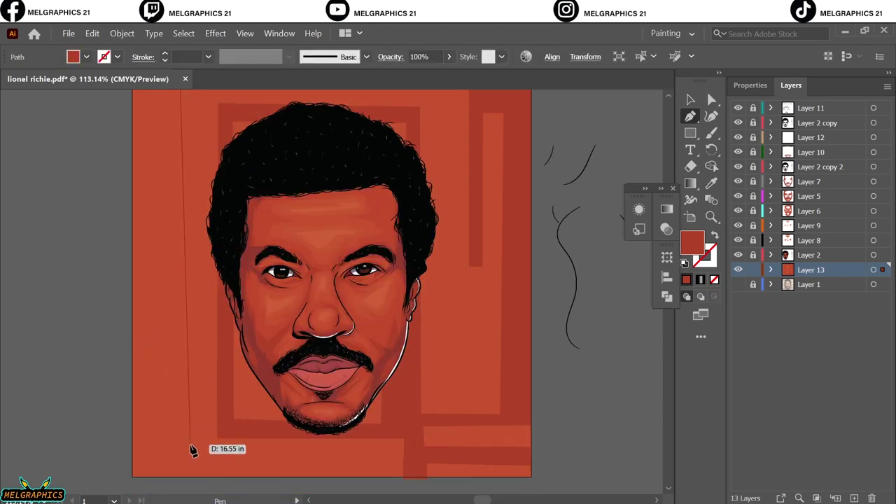
pyautogui.click(370, 455)
pyautogui.scroll(3, 140, 175)
pyautogui.click(180, 168)
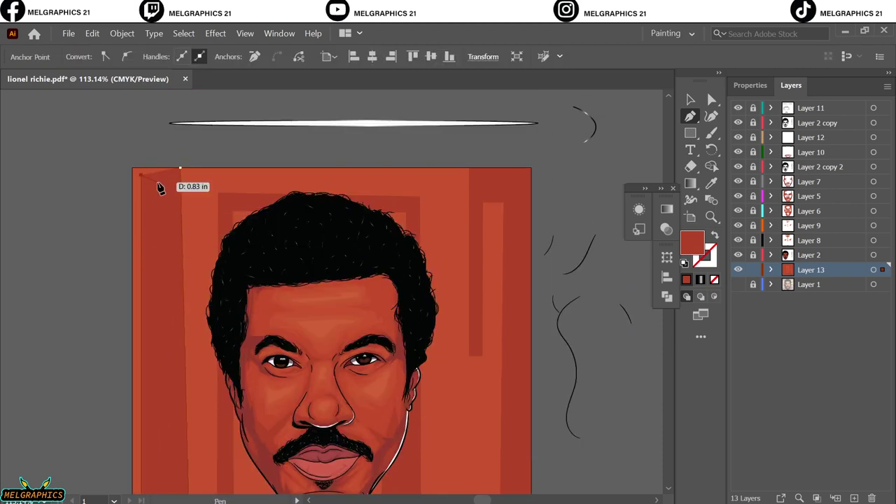
pyautogui.click(156, 408)
pyautogui.click(180, 168)
# Deselect the strips and add Layer 14 above the background, making it active
pyautogui.press('v')
pyautogui.click(576, 194)
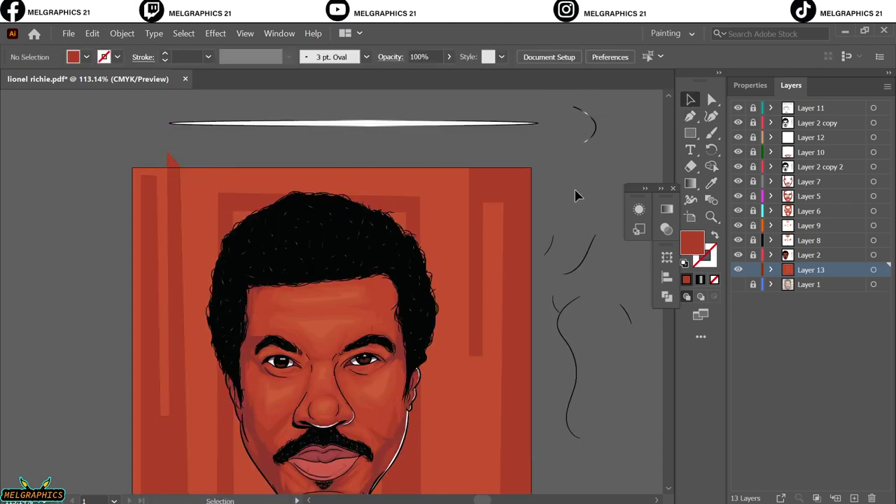
pyautogui.scroll(-2, 576, 193)
pyautogui.click(854, 497)
pyautogui.click(92, 33)
# Try an Offset Path effect on the pasted artwork, then cancel it
pyautogui.click(119, 122)
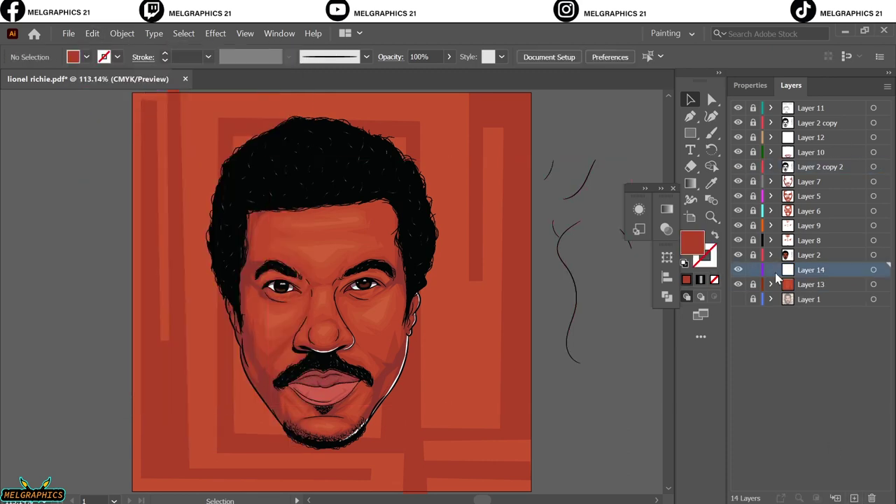
pyautogui.click(216, 33)
pyautogui.click(392, 168)
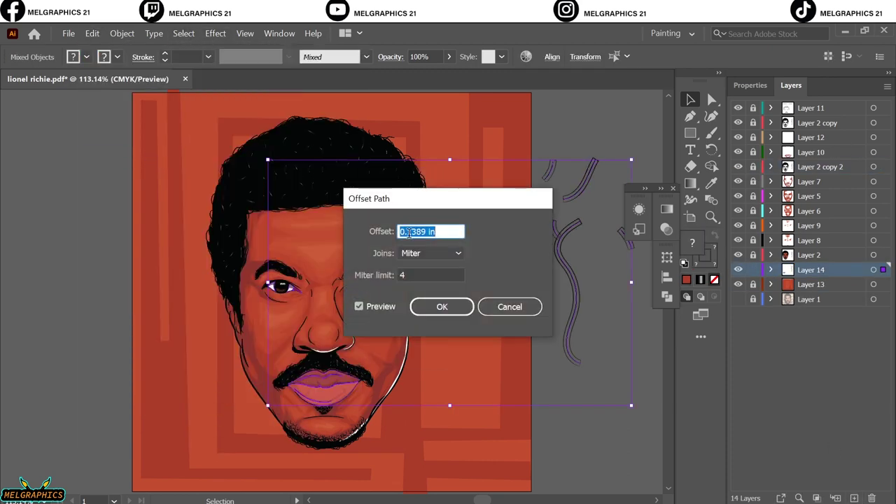
pyautogui.press('Tab')
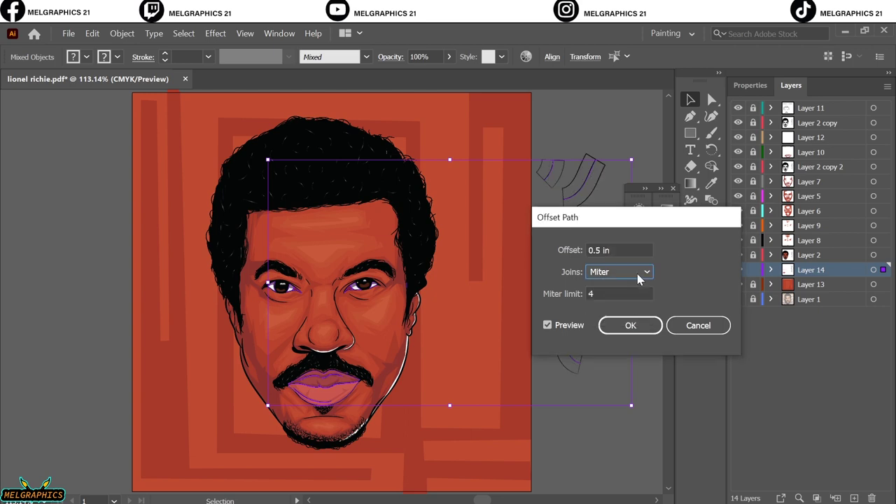
pyautogui.click(687, 325)
# Select the artwork on Layer 14 and apply an Offset Path effect
pyautogui.click(873, 123)
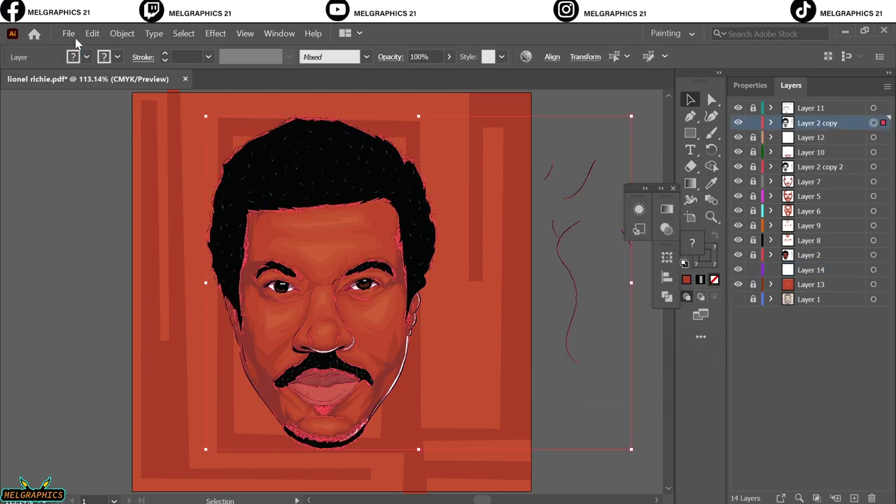
pyautogui.click(873, 269)
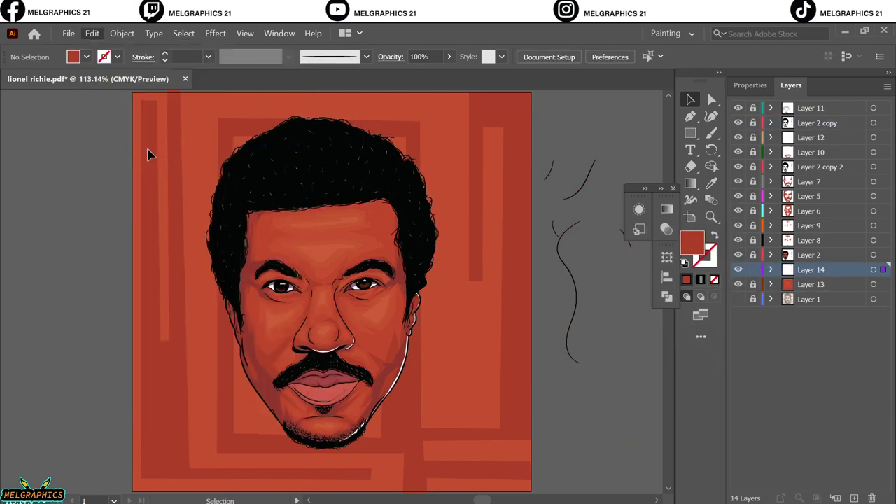
pyautogui.click(215, 33)
pyautogui.click(613, 274)
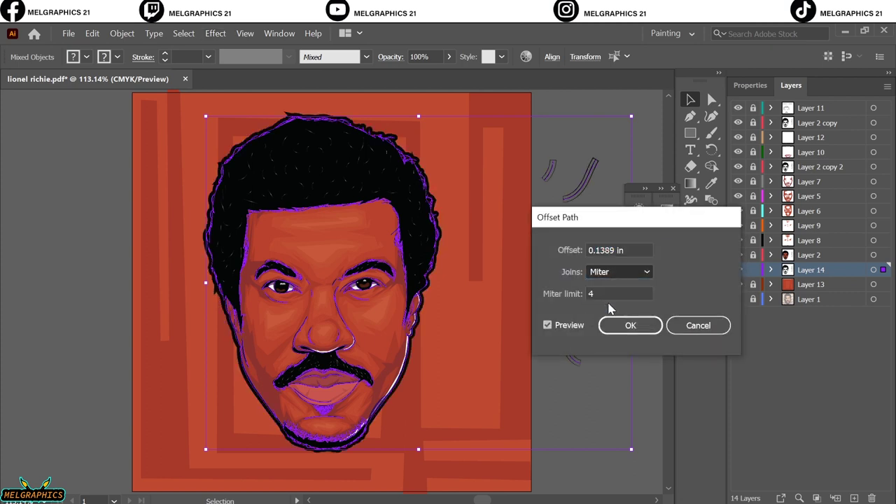
pyautogui.press('Return')
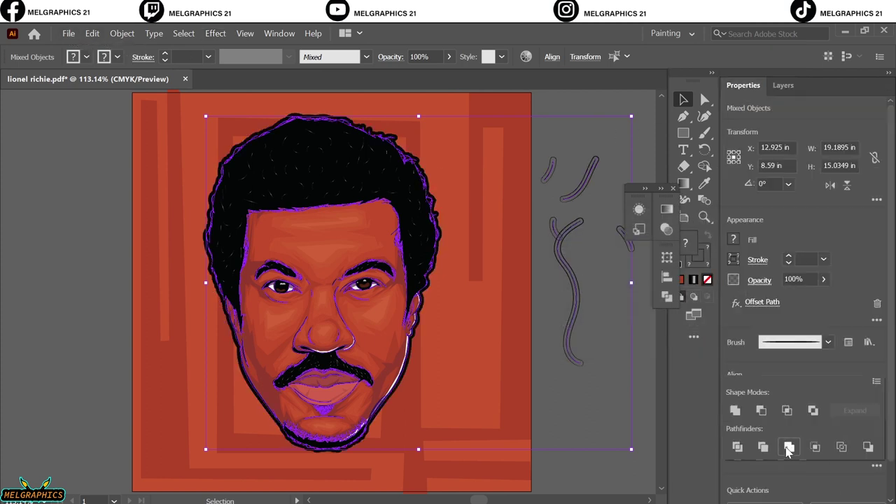
pyautogui.click(174, 89)
pyautogui.click(782, 85)
# Change the offset to 0.2 in with Round joins
pyautogui.click(324, 122)
pyautogui.click(215, 33)
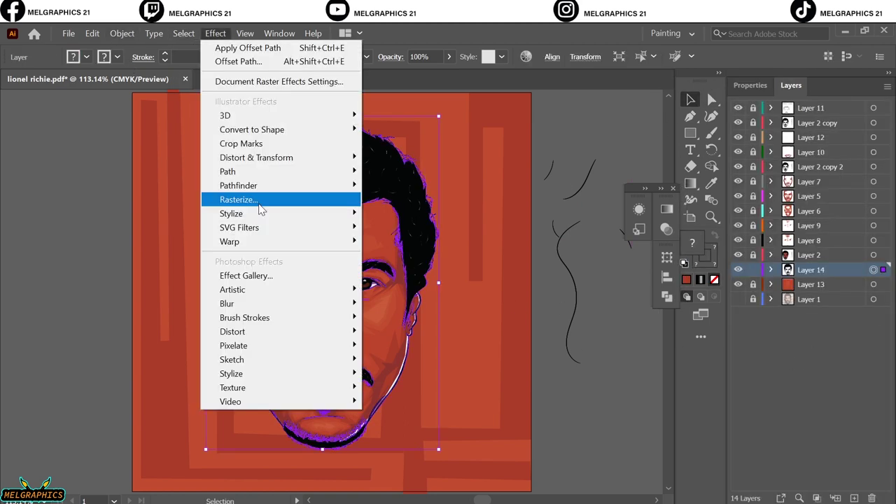
pyautogui.click(250, 66)
pyautogui.click(609, 273)
pyautogui.click(596, 294)
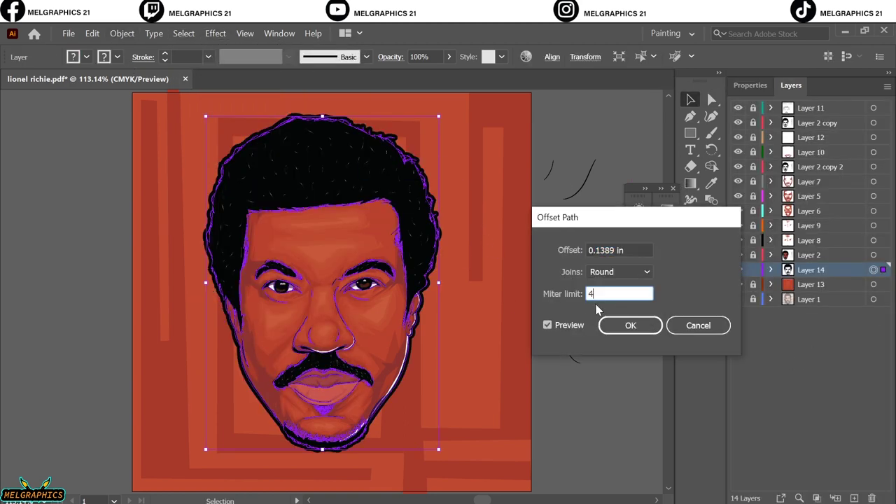
pyautogui.write('6')
pyautogui.click(615, 250)
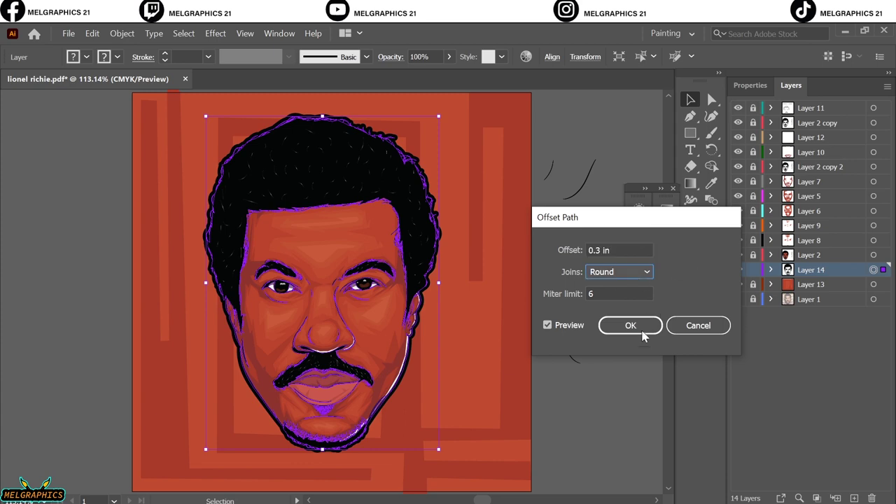
pyautogui.click(642, 333)
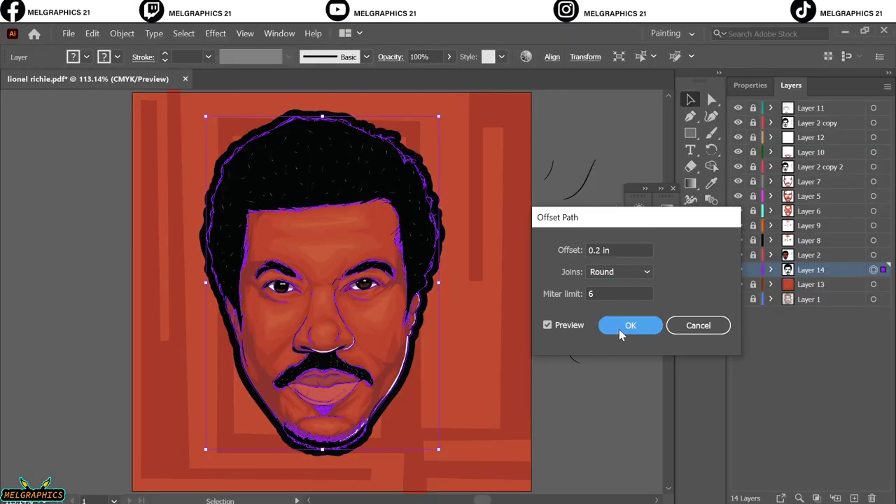
pyautogui.click(618, 328)
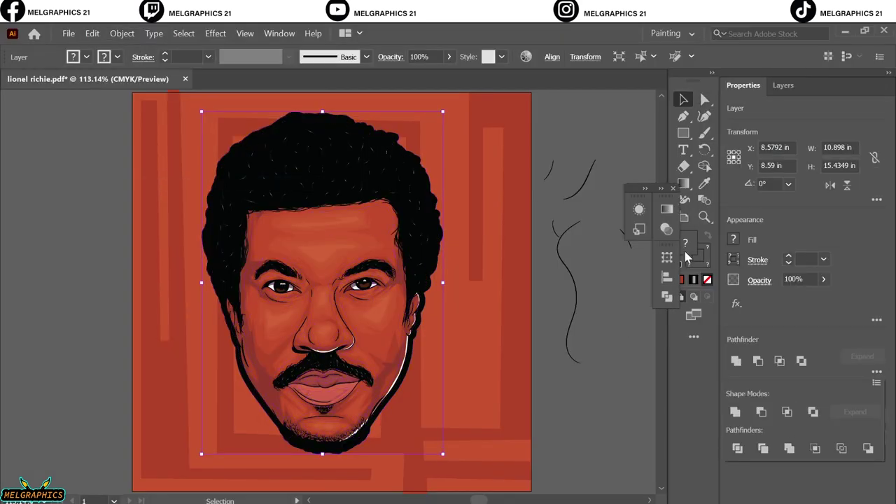
# Select the offset outline and open its fill colour picker
pyautogui.click(783, 84)
pyautogui.click(873, 270)
pyautogui.doubleClick(691, 242)
# Fill the offset outline with white and clear the selection
pyautogui.click(800, 154)
pyautogui.click(613, 320)
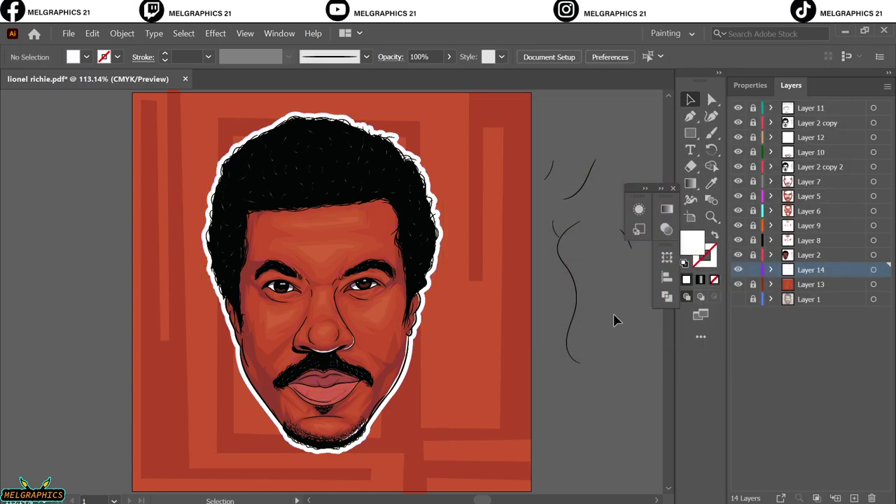
pyautogui.scroll(-2, 613, 320)
pyautogui.scroll(5, 464, 362)
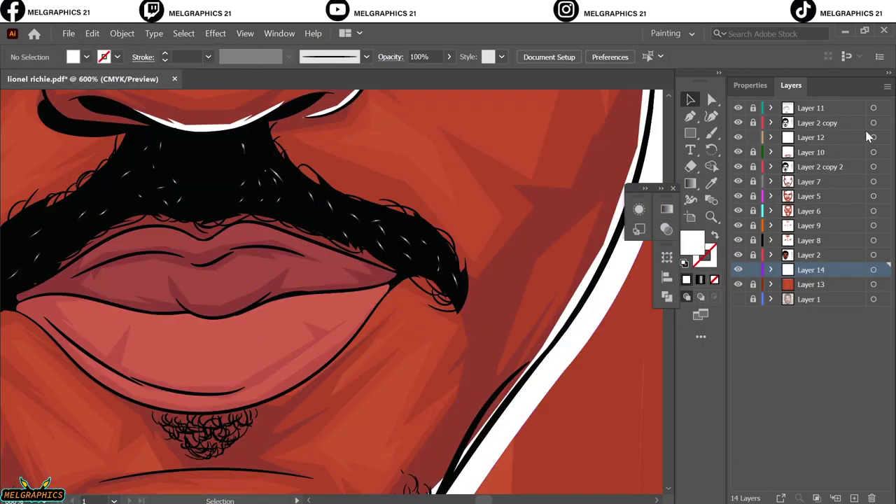
# On Layer 12, trace a highlight along the lower lip edge toward the mouth corner
pyautogui.click(868, 137)
pyautogui.press('p')
pyautogui.click(375, 287)
pyautogui.click(333, 346)
pyautogui.scroll(3, 333, 346)
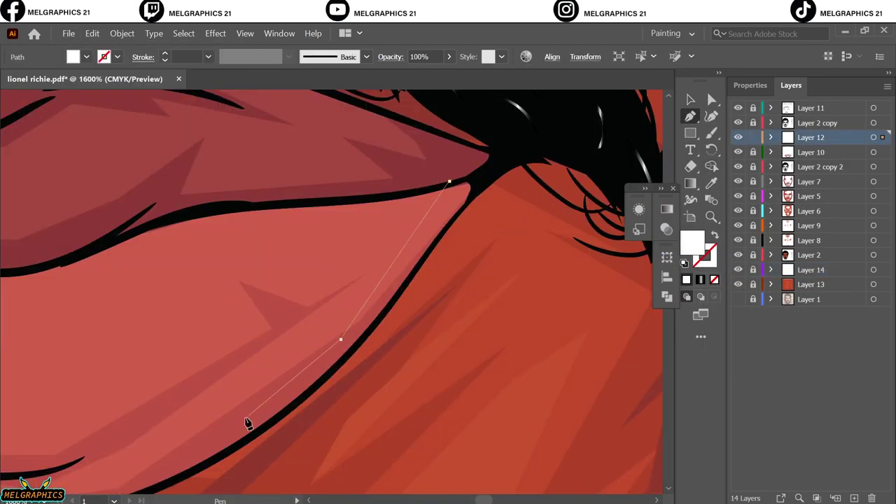
pyautogui.click(246, 423)
pyautogui.click(161, 485)
# Bring the highlight back along the lip and close the white sliver
pyautogui.click(260, 428)
pyautogui.click(349, 354)
pyautogui.click(505, 151)
pyautogui.click(425, 126)
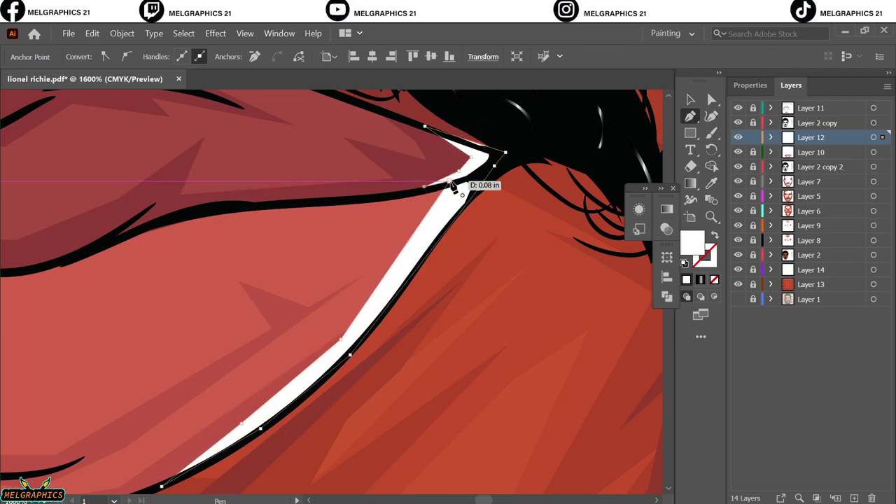
pyautogui.click(452, 186)
pyautogui.press('v')
pyautogui.hotkey('ctrl', 'shift', 'a')
pyautogui.hotkey('ctrl', '0')
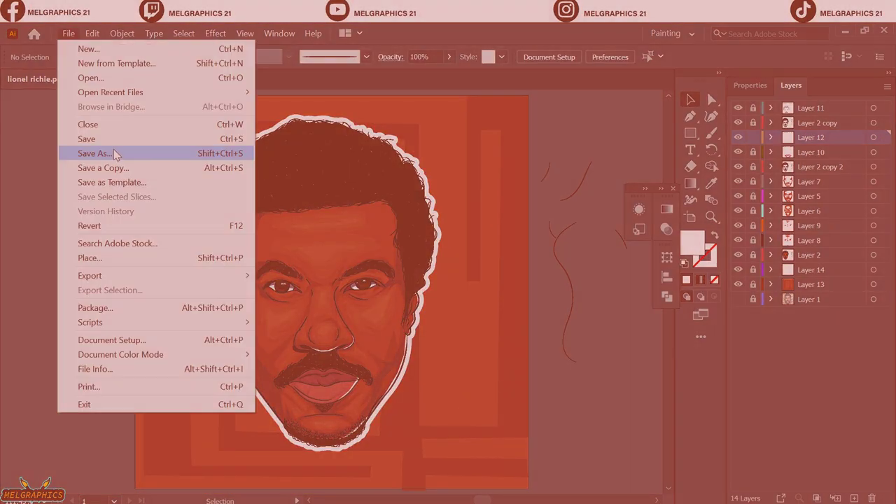